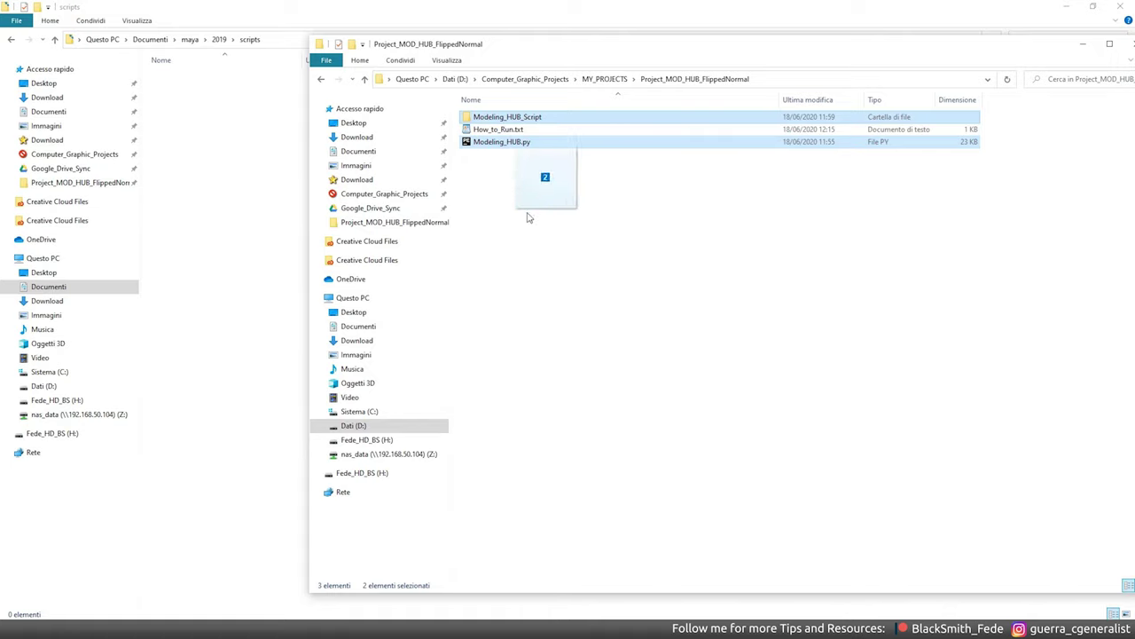
Place Modeling_HUB_Script and Modeling_HUB.py in the maya 2019 scripts folder and copy the launch code from How_to_Run.txt.
left_click(252, 153)
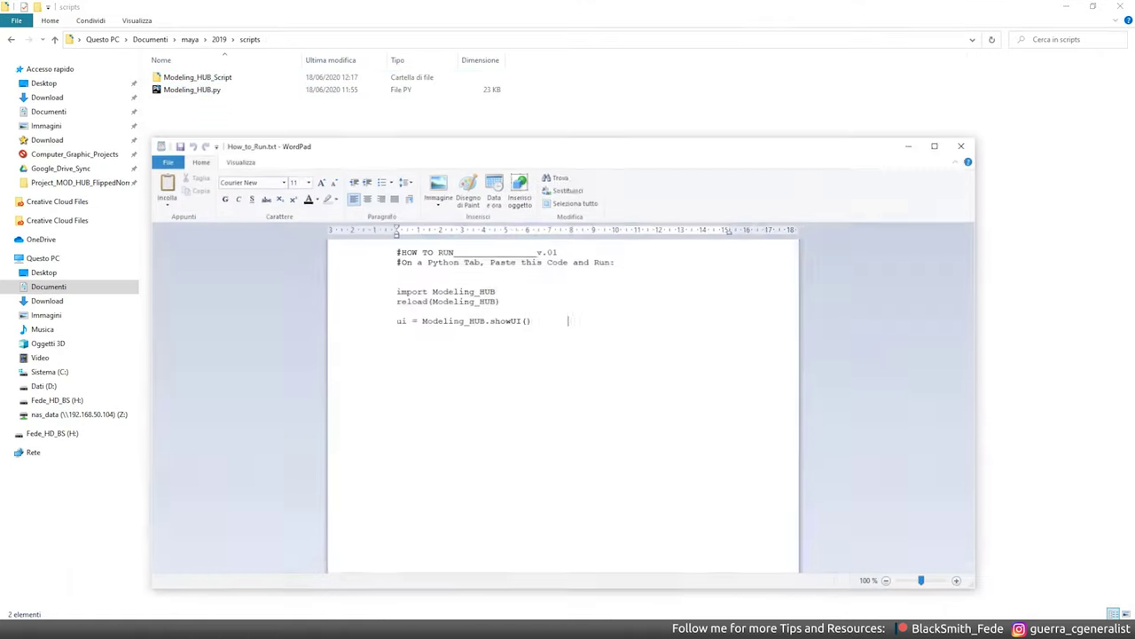
left_click_drag(533, 311, 400, 282)
key("ctrl+c")
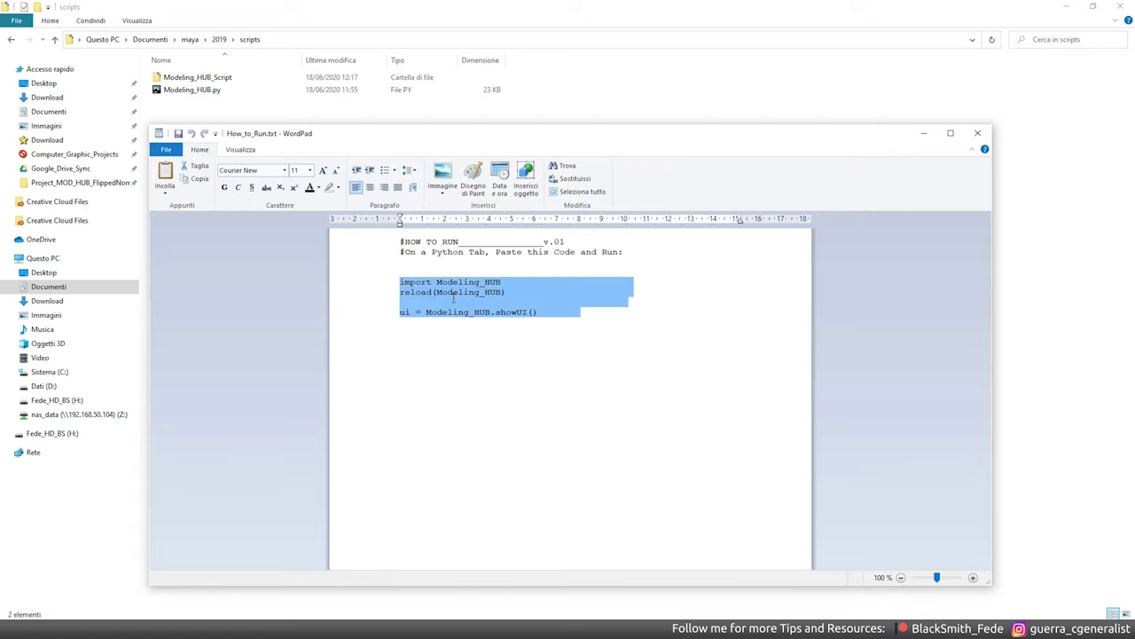
Switch to Maya, paste the launch code as Python in the Script Editor, execute it and close the tool window it opens.
left_click(129, 630)
left_click(190, 573)
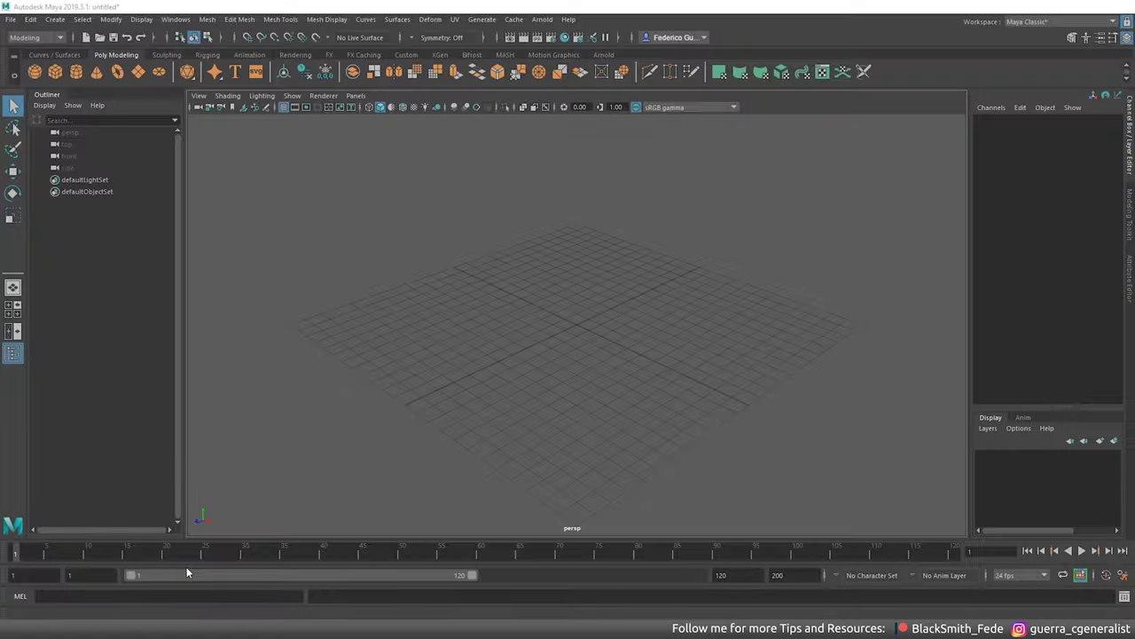
left_click(1124, 596)
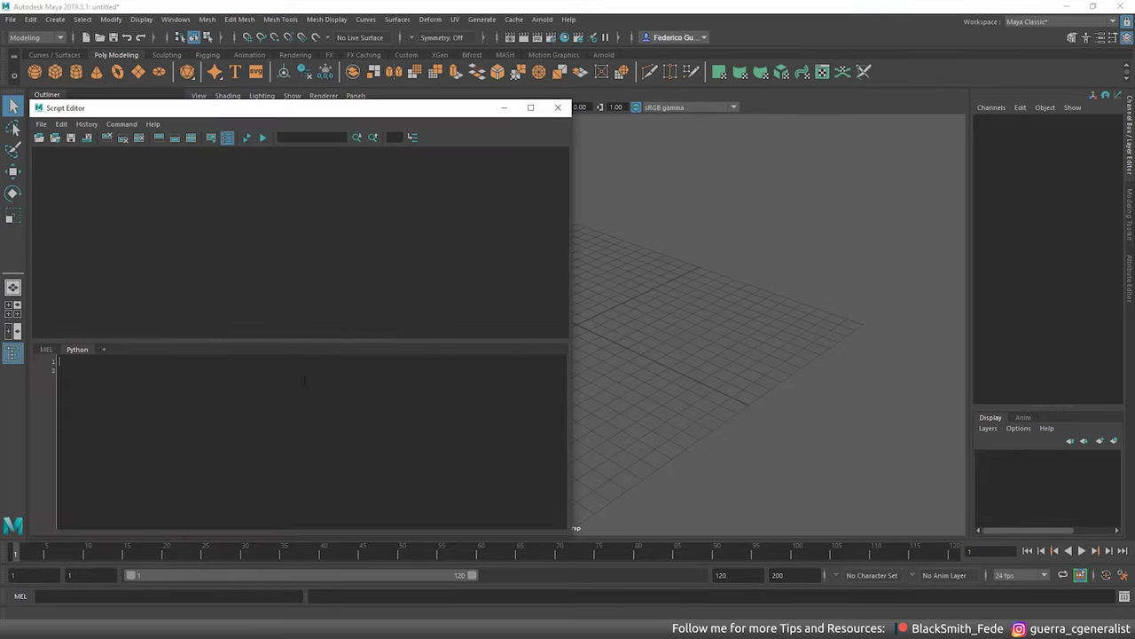
key("ctrl+v")
left_click_drag(166, 389, 58, 361)
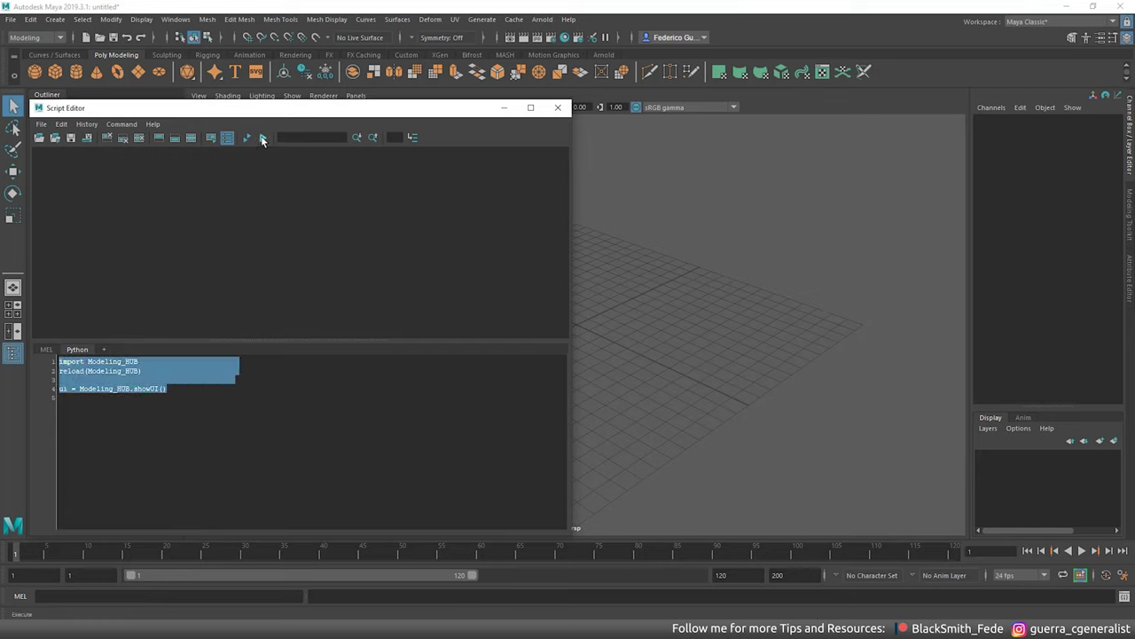
left_click(262, 139)
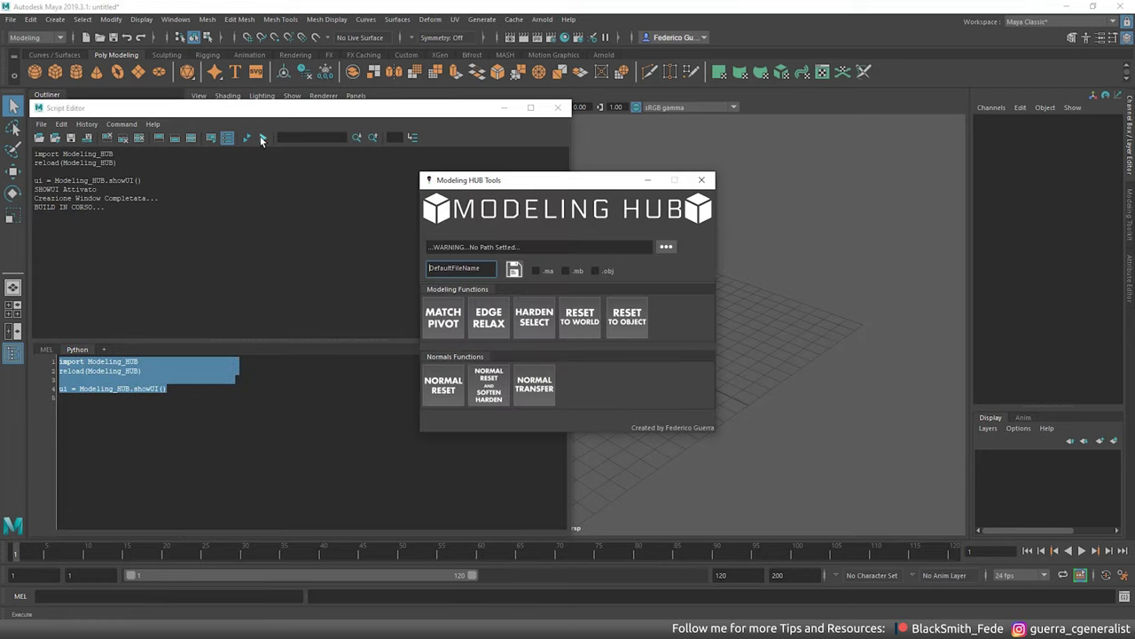
left_click(706, 183)
Add the whole Python launch code to the Poly Modeling shelf as a new shelf item.
left_click(178, 388)
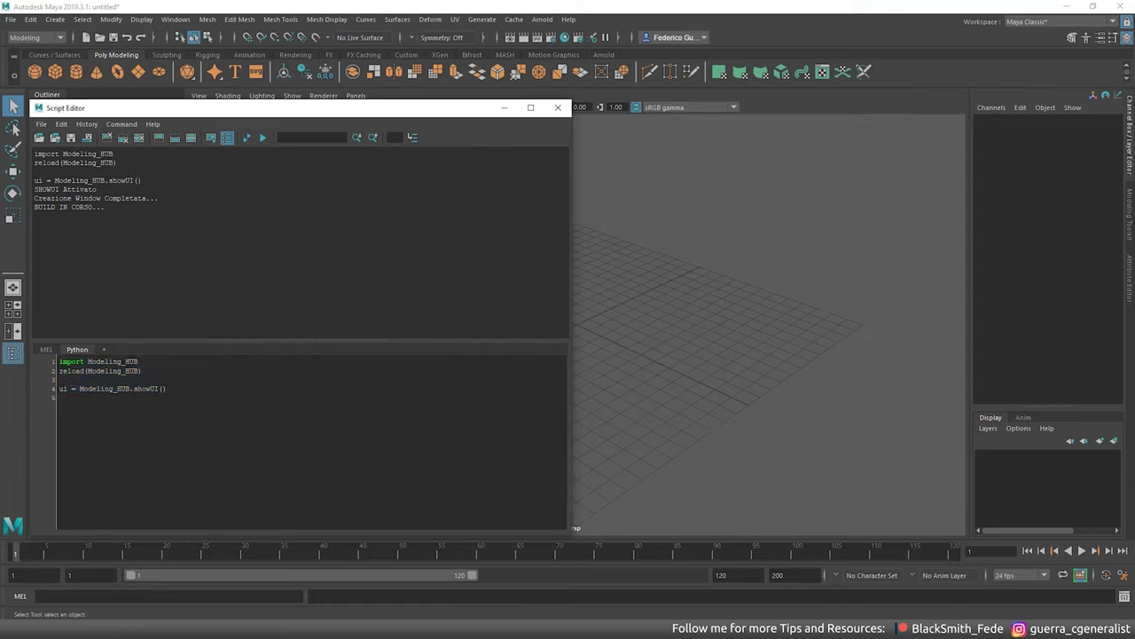
left_click_drag(166, 388, 81, 362)
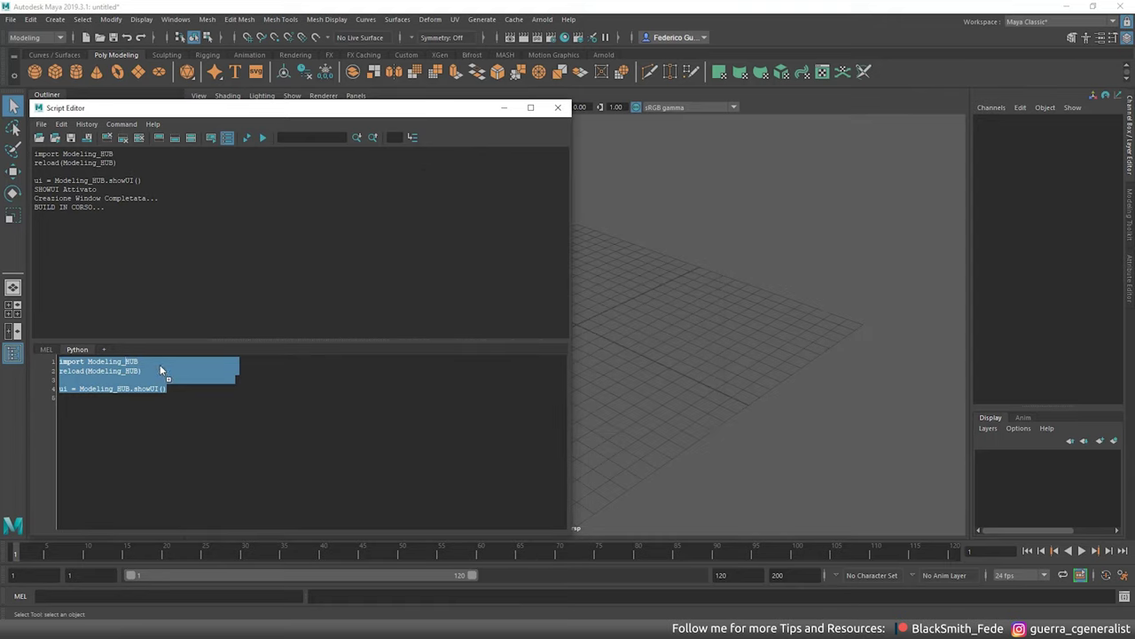
middle_click_drag(892, 83, 896, 80)
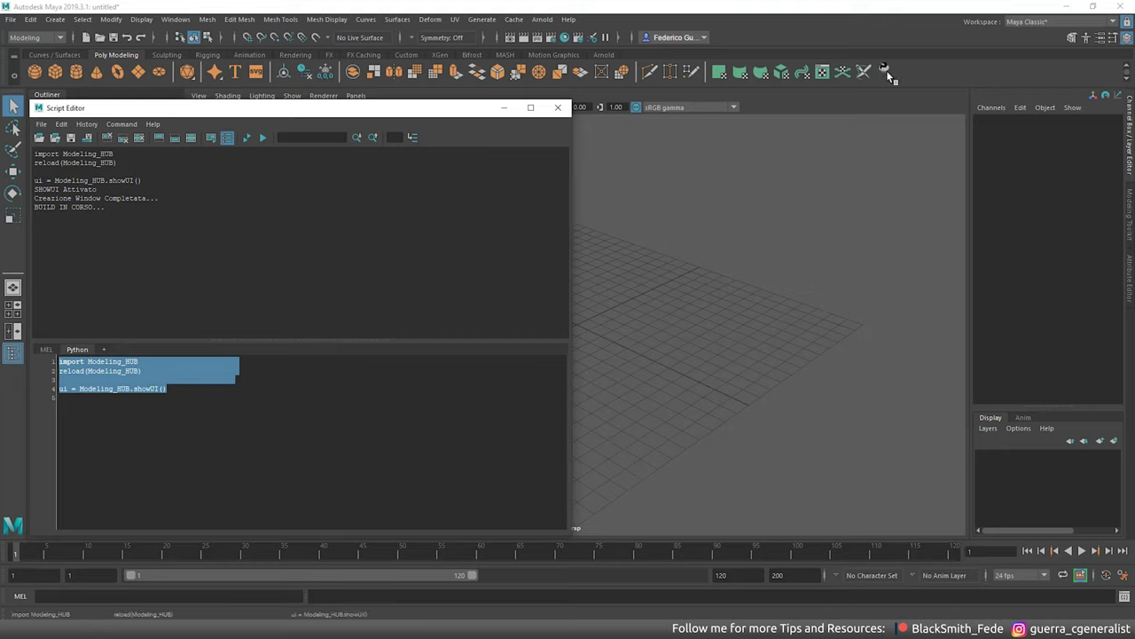
Edit the new shelf item and set its icon to ModelingHUB_Icon.png from scripts\Modeling_HUB_Script\_Icons.
right_click(889, 75)
left_click(898, 86)
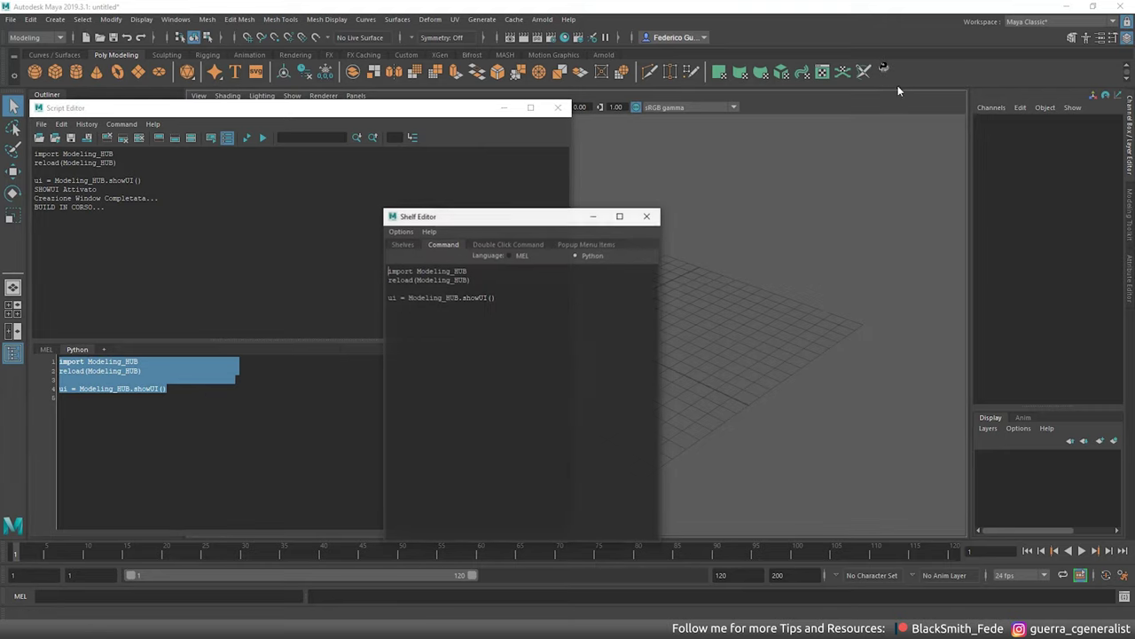
left_click(403, 245)
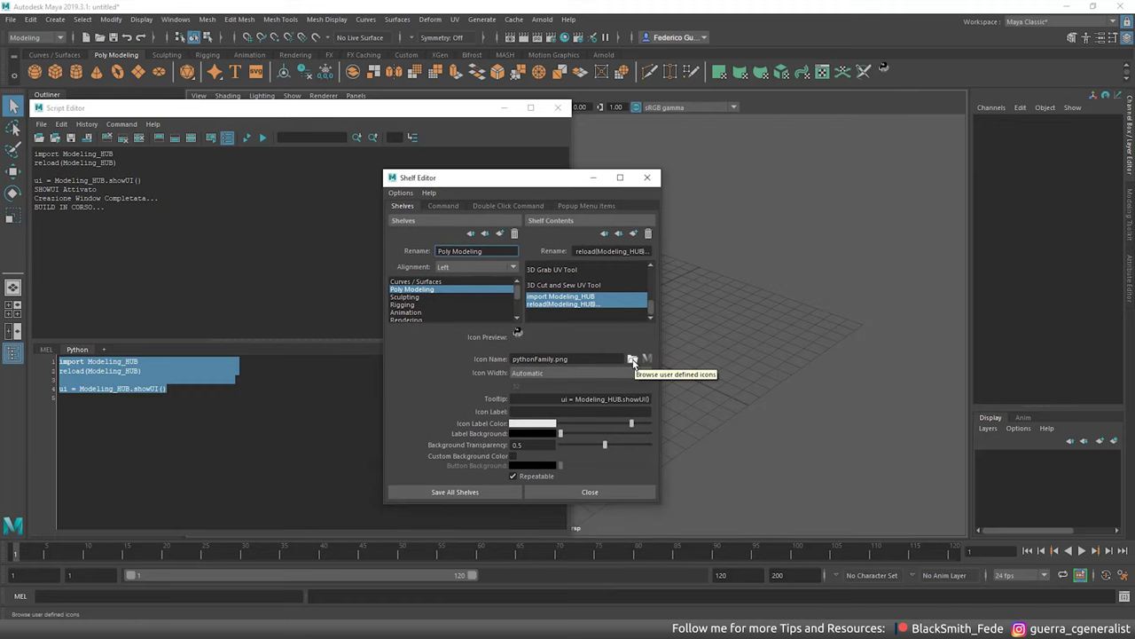
left_click(632, 360)
left_click(654, 150)
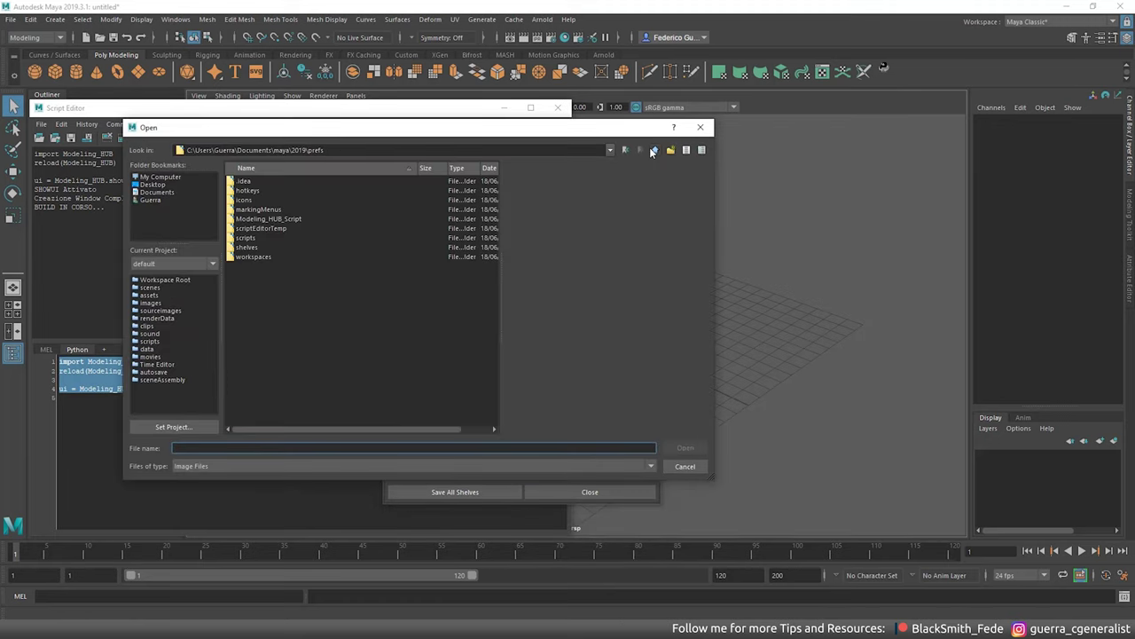
left_click(654, 150)
left_click(654, 150)
double_click(254, 191)
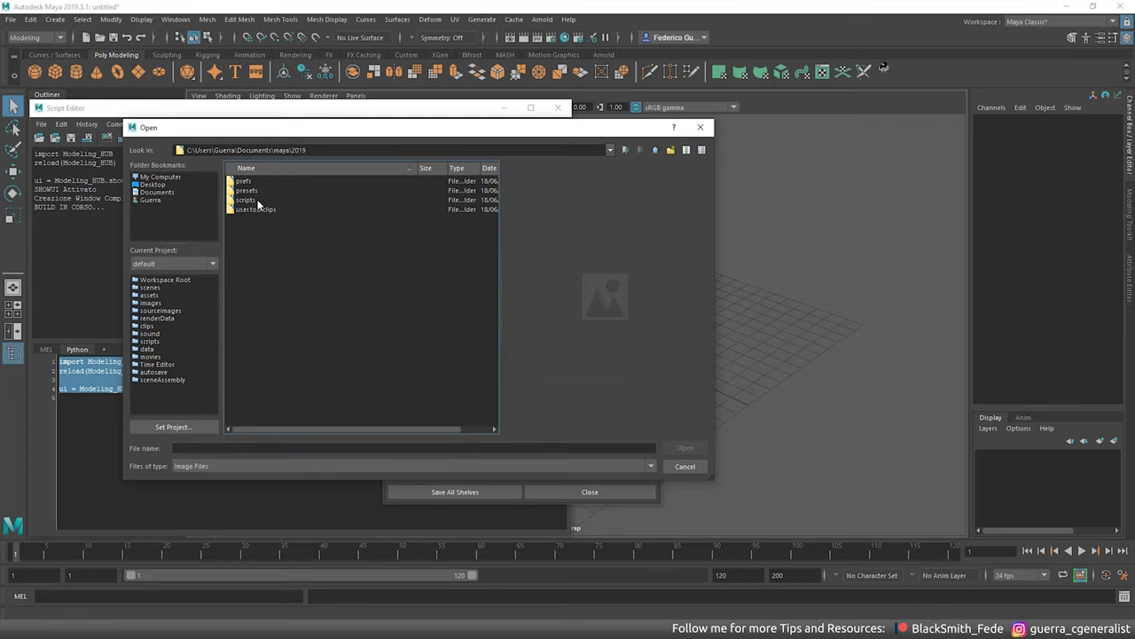
double_click(255, 200)
double_click(279, 181)
double_click(273, 185)
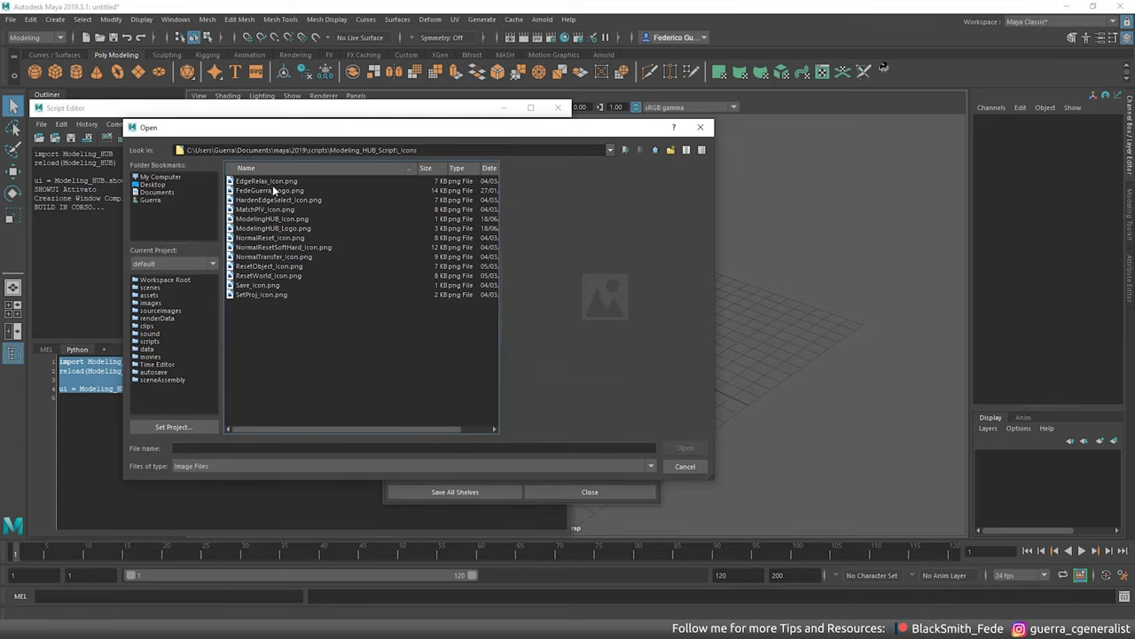
left_click(272, 218)
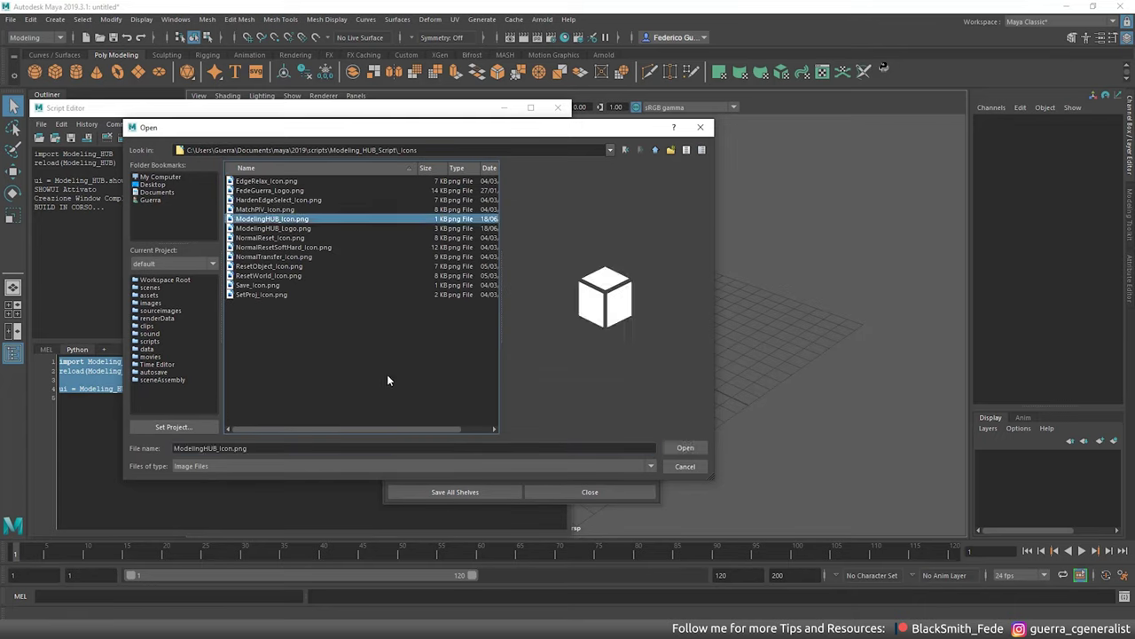
left_click(681, 448)
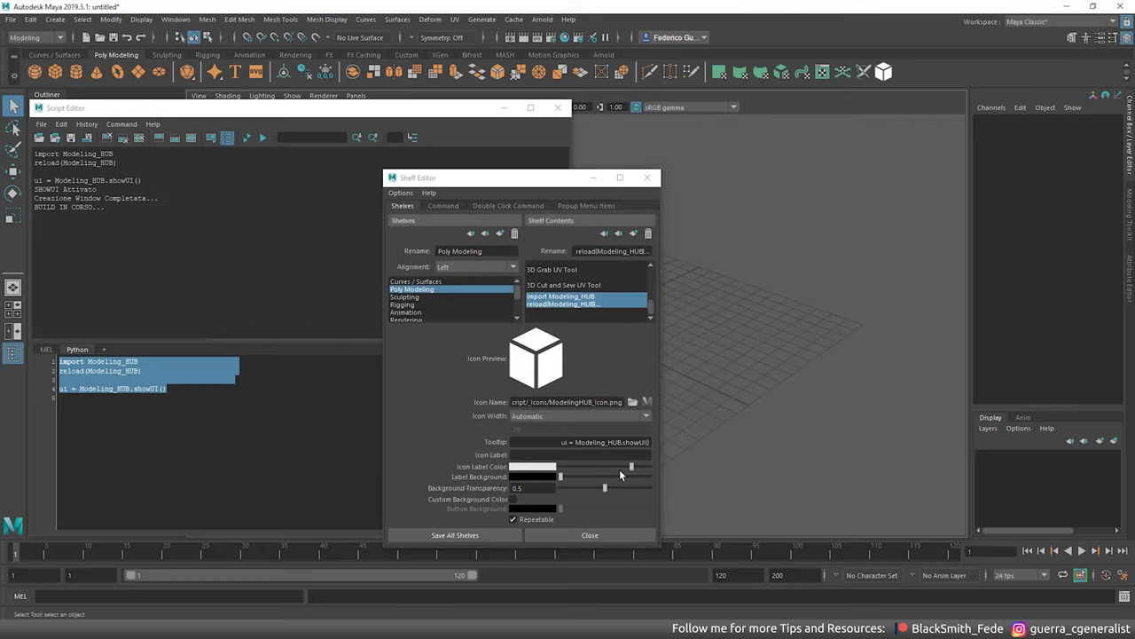
Set the shelf item's icon label color to white and its tooltip to Mod_Hub, then save all shelves.
left_click_drag(632, 468, 651, 468)
left_click(609, 442)
key("ctrl+a")
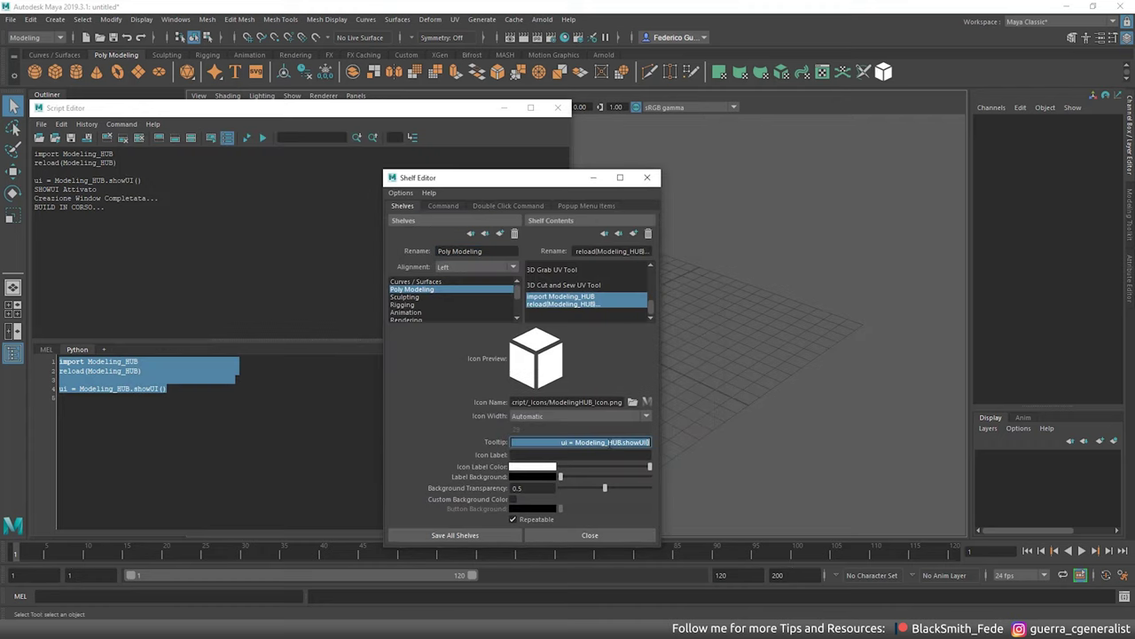
key("BackSpace")
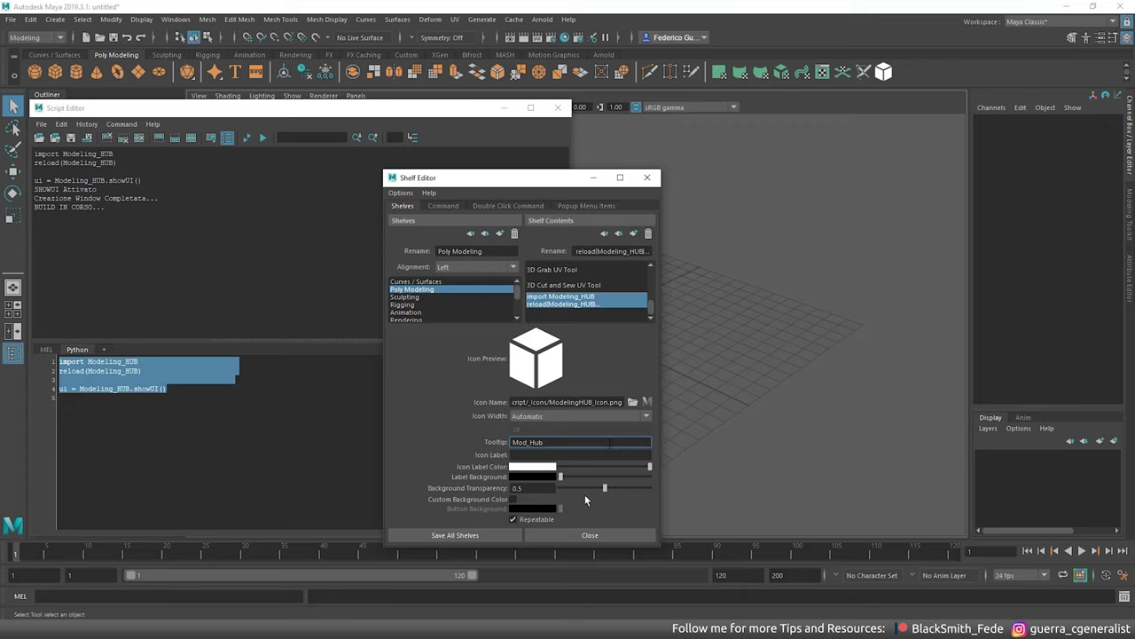
left_click(485, 535)
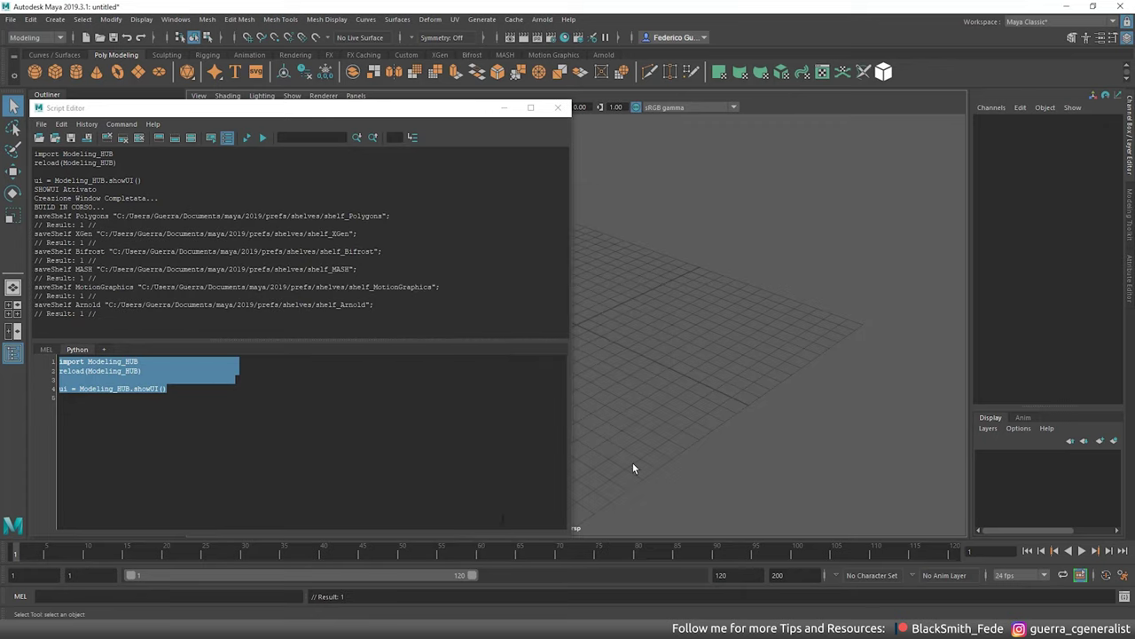
Launch Modeling HUB Tools from the new shelf item and move its window clear of the viewport grid.
left_click(885, 73)
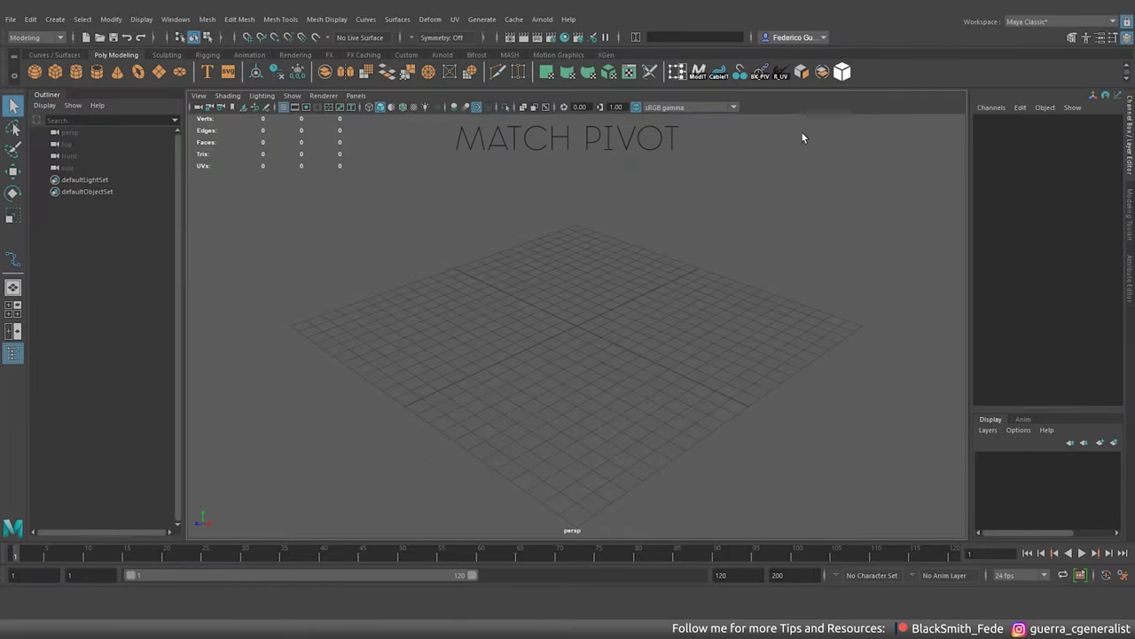
left_click(842, 72)
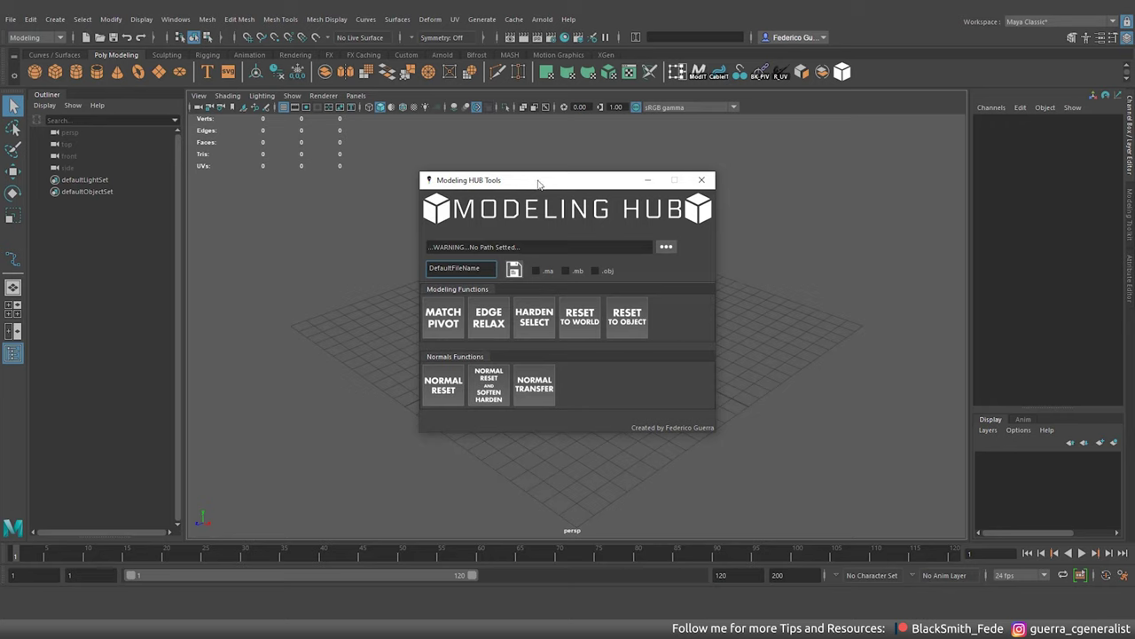
left_click_drag(535, 187, 938, 67)
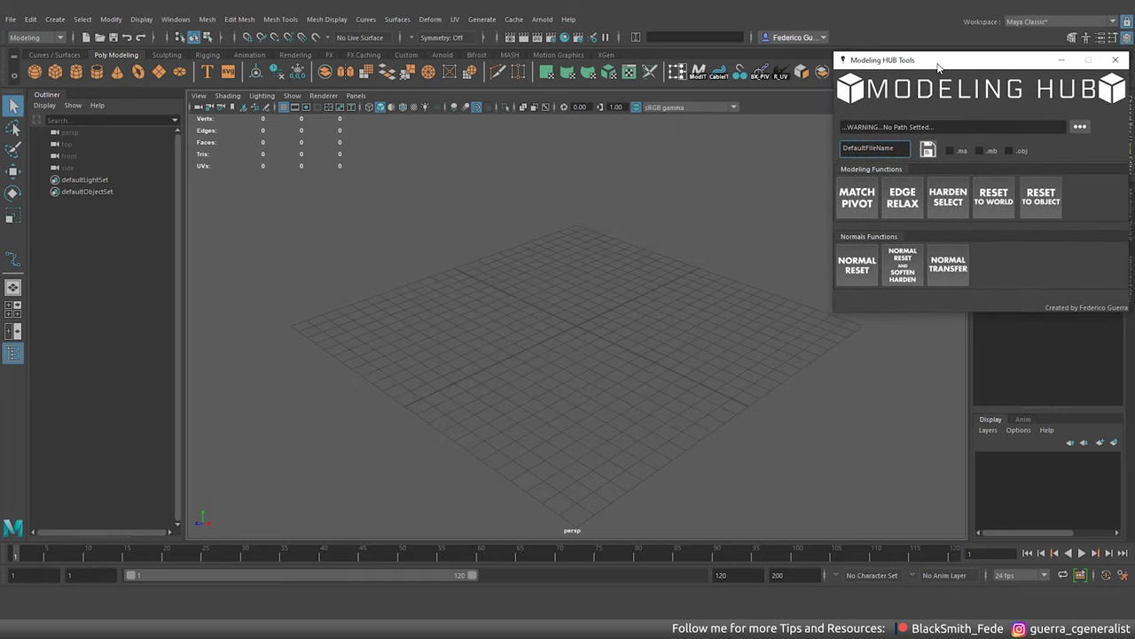
Create a polygon cube, scale it up uniformly and move it along Z to one side of the grid.
left_click(56, 72)
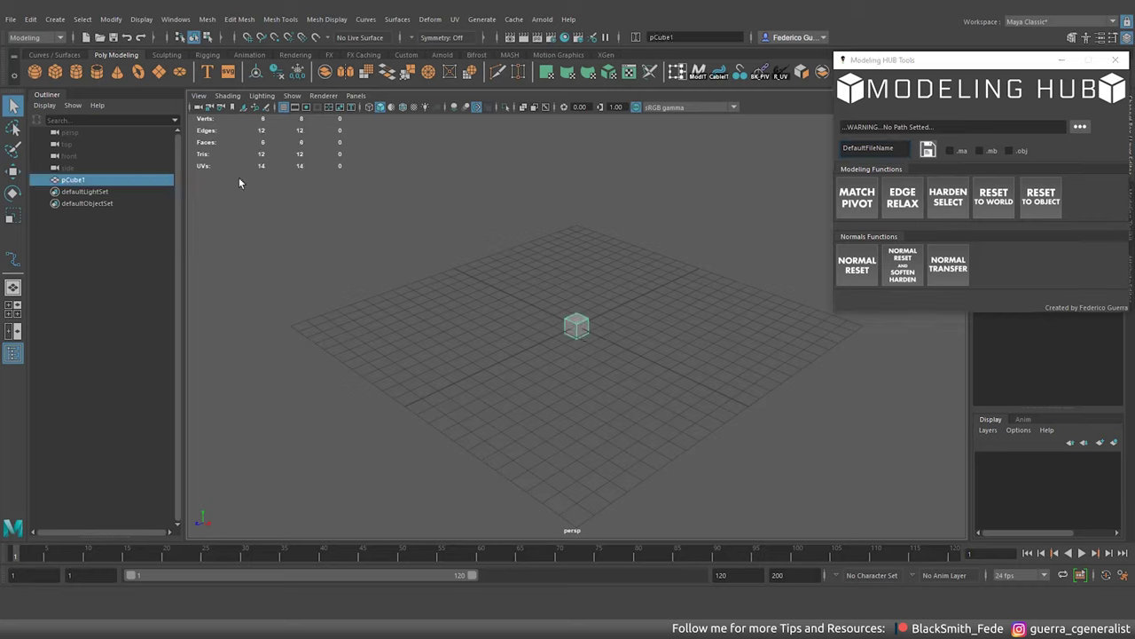
key("r")
middle_click_drag(647, 322, 702, 316)
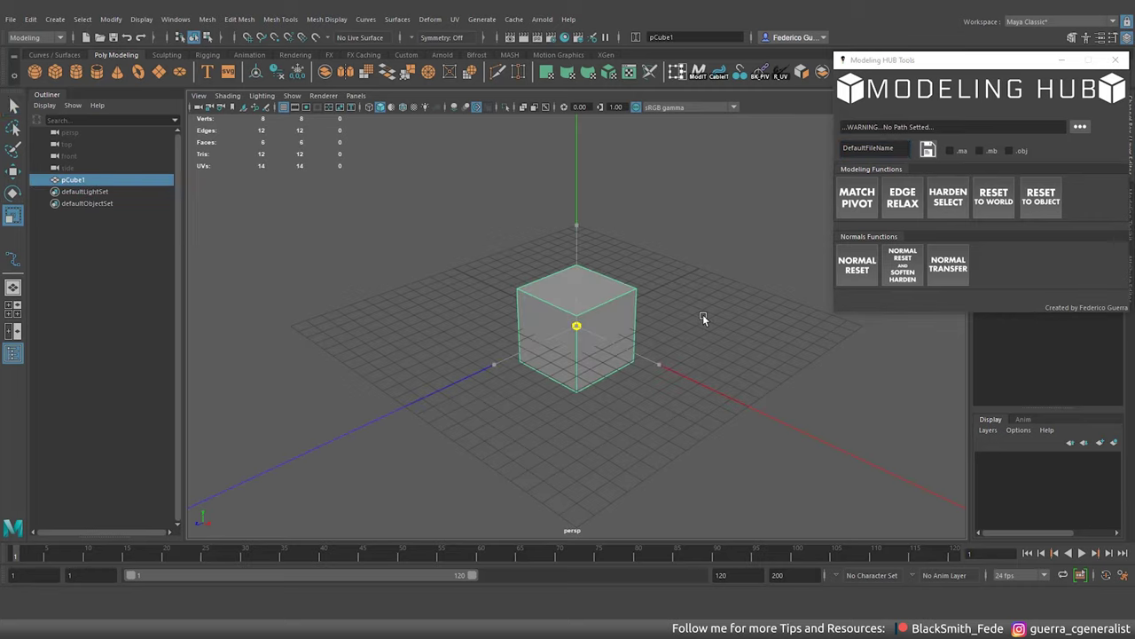
key("w")
left_click_drag(564, 338, 558, 361, "alt")
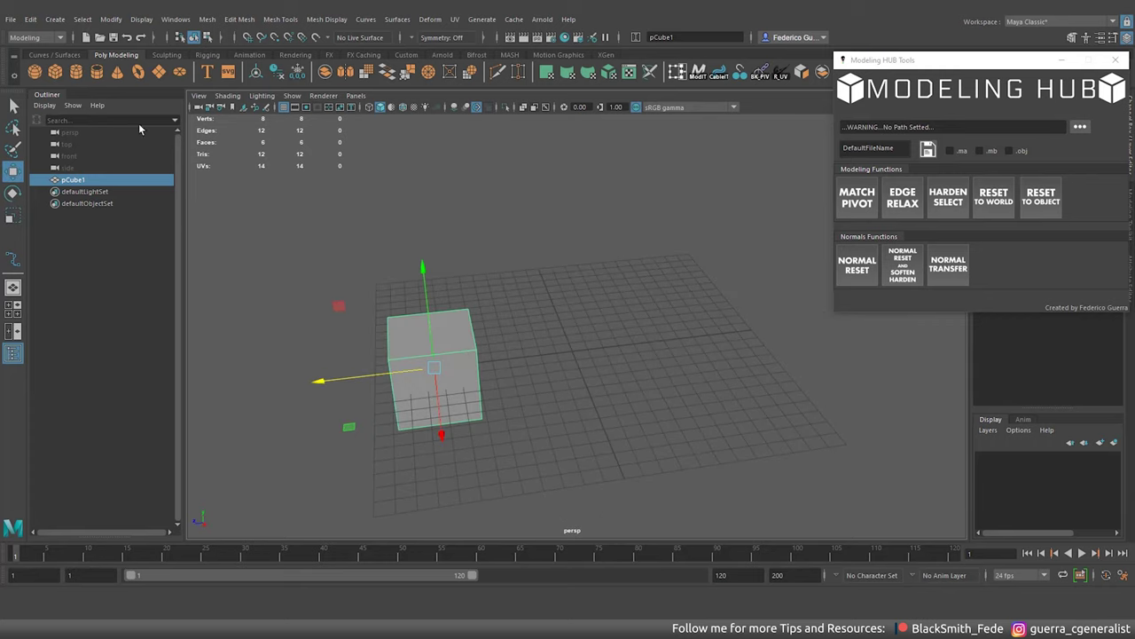
Create a polygon cylinder, scale it up and move it to the side of the grid opposite the cube.
left_click(82, 78)
key("r")
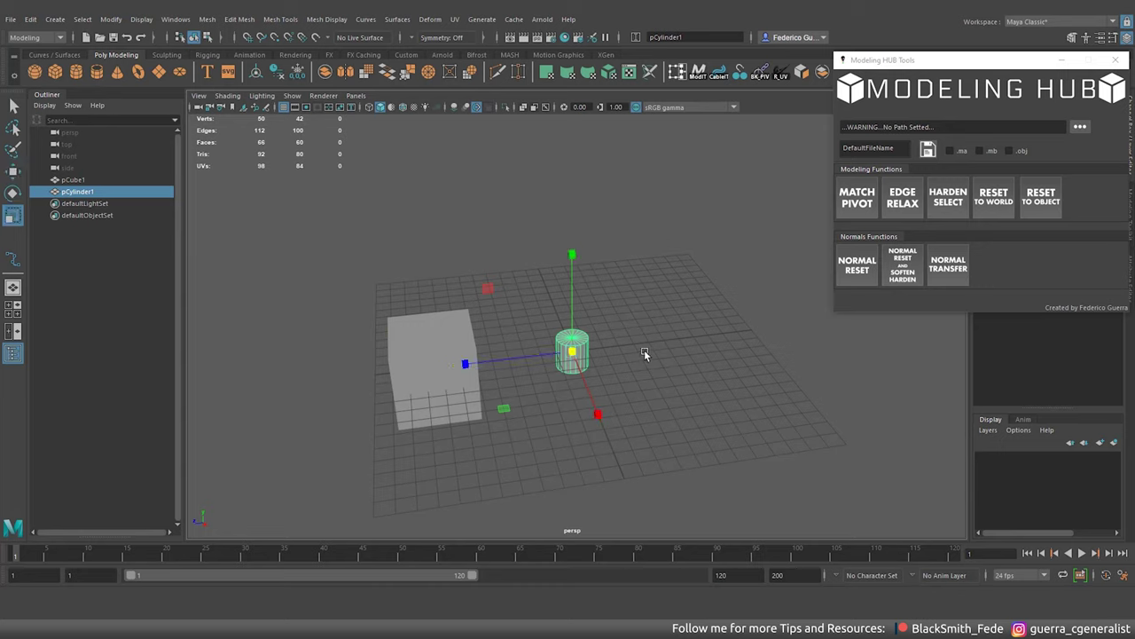
key("w")
left_click_drag(533, 406, 659, 439)
Select the cylinder and then the cube, and match the cube's pivot to the cylinder's with Match Pivot.
left_click(469, 406)
left_click(443, 377)
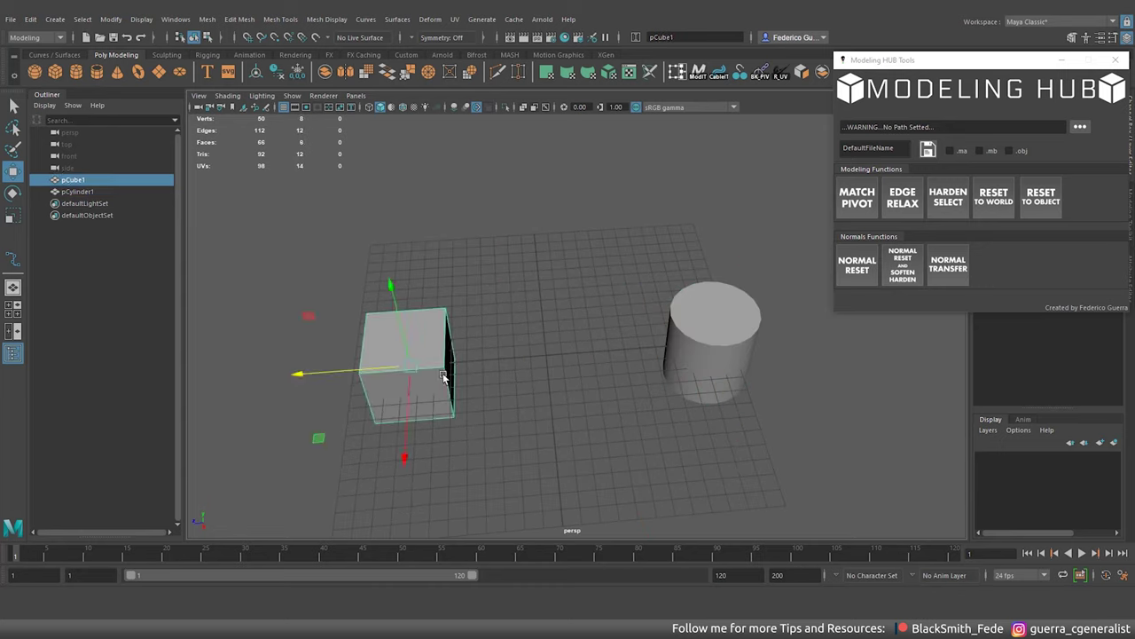
left_click(730, 344)
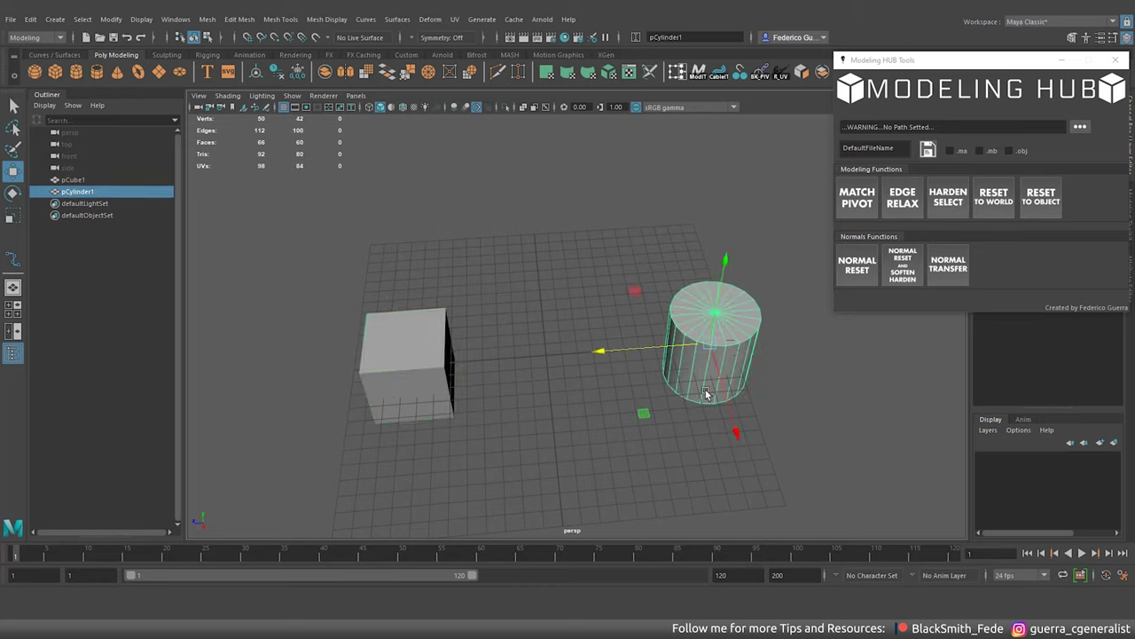
left_click(533, 452)
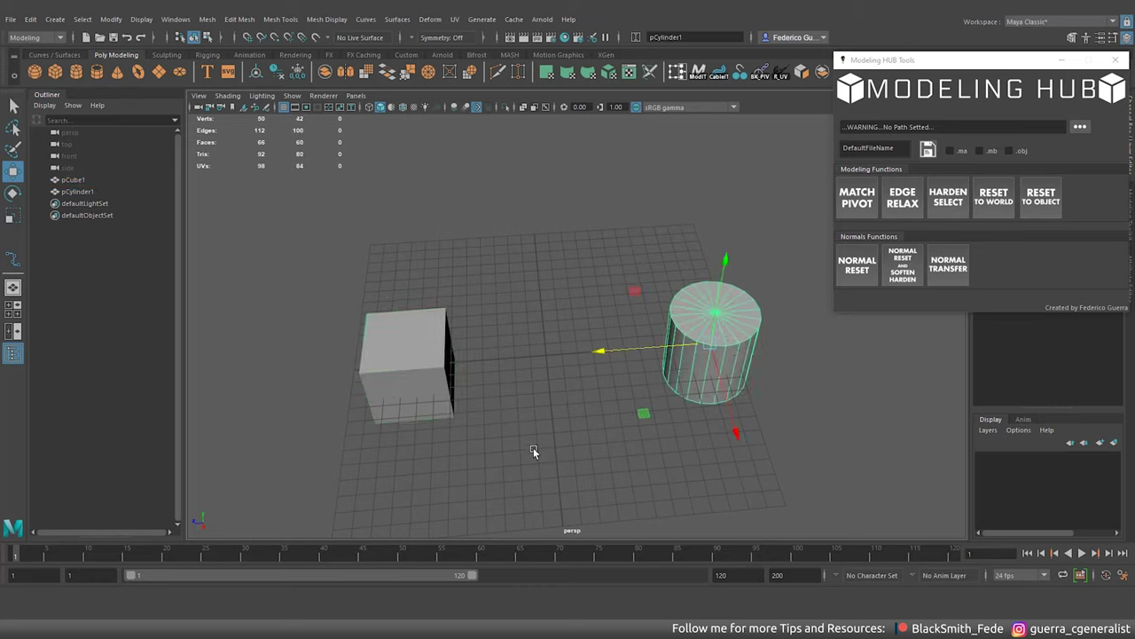
left_click(709, 384)
left_click(442, 351, "shift")
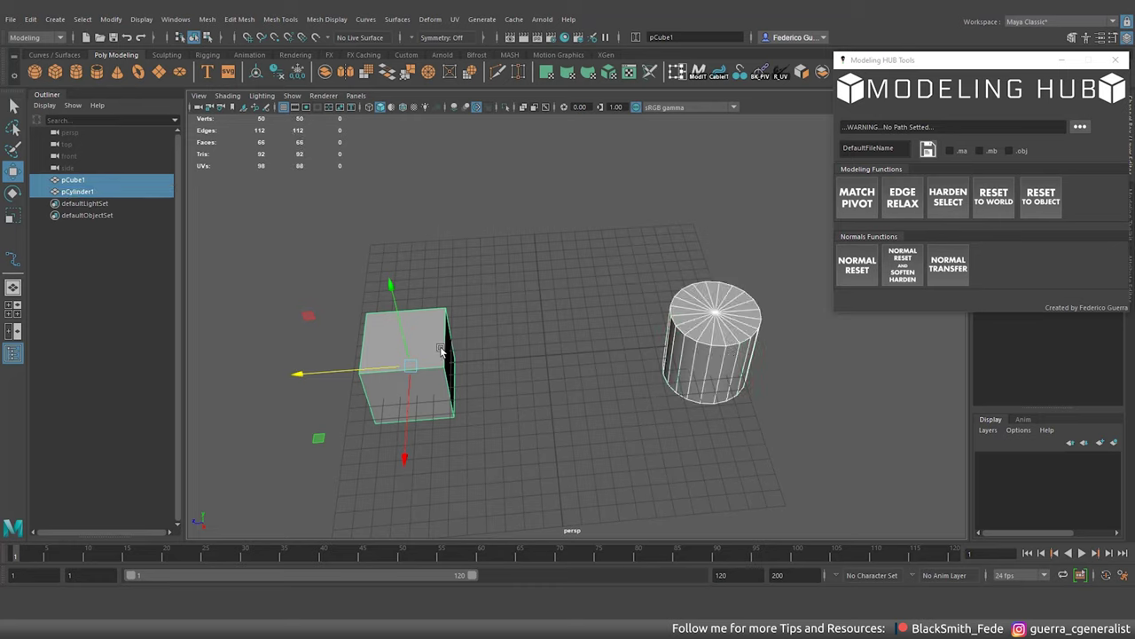
left_click(857, 210)
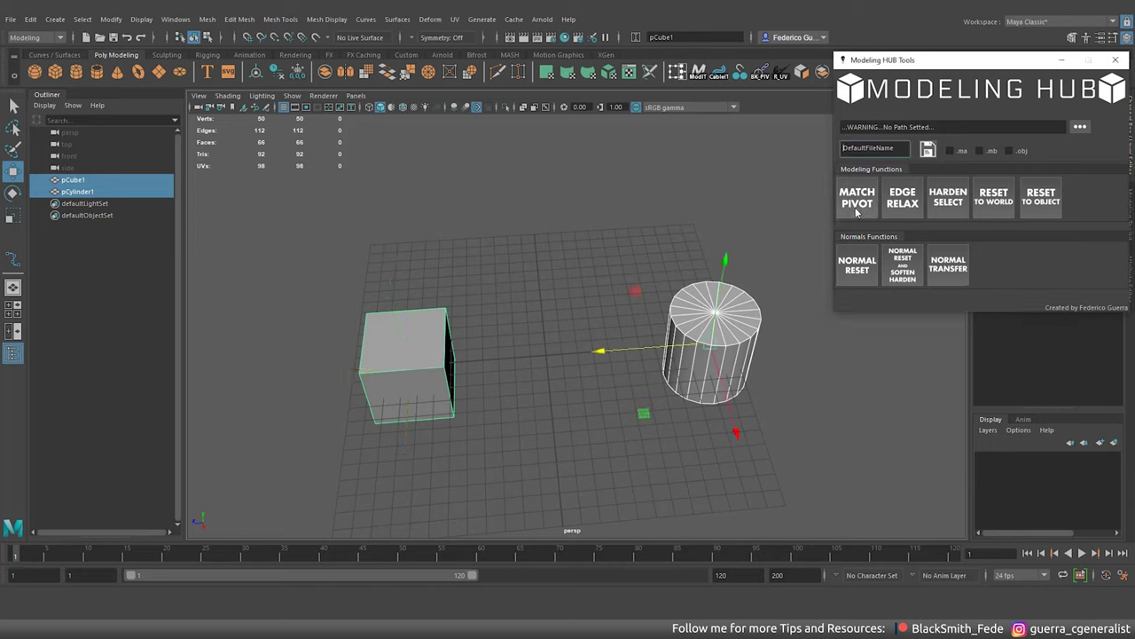
Try moving the cube along Z by its matched pivot, then undo the move.
left_click(427, 330)
left_click_drag(616, 353, 552, 352)
key("ctrl+z")
Delete the cylinder and center the cube's pivot back on the cube.
left_click(743, 346)
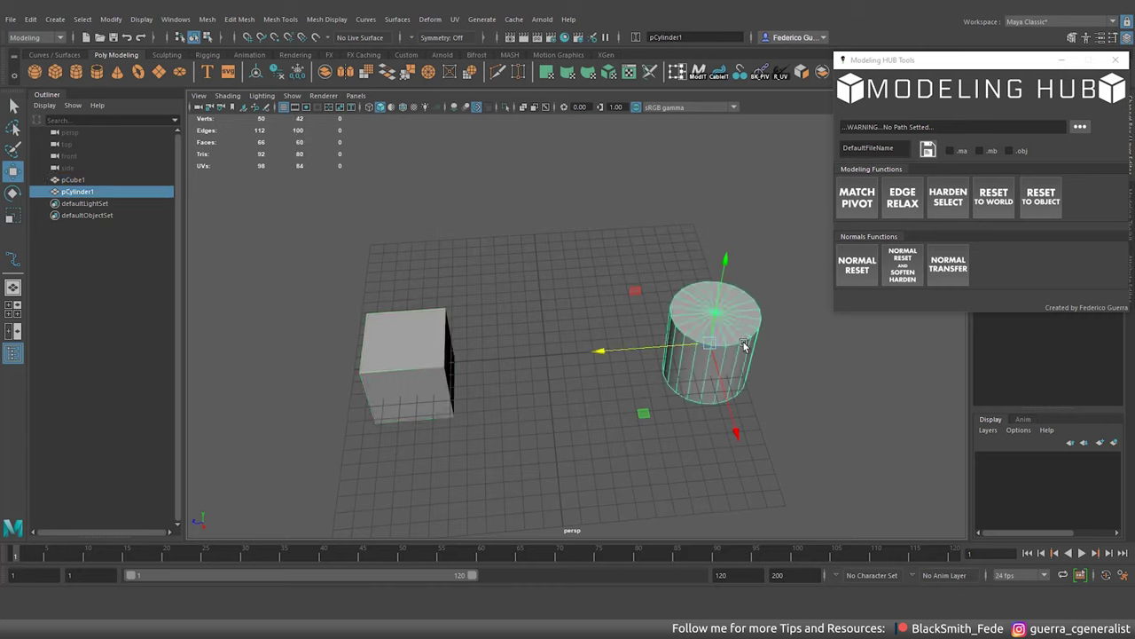
left_click_drag(614, 381, 659, 398, "alt")
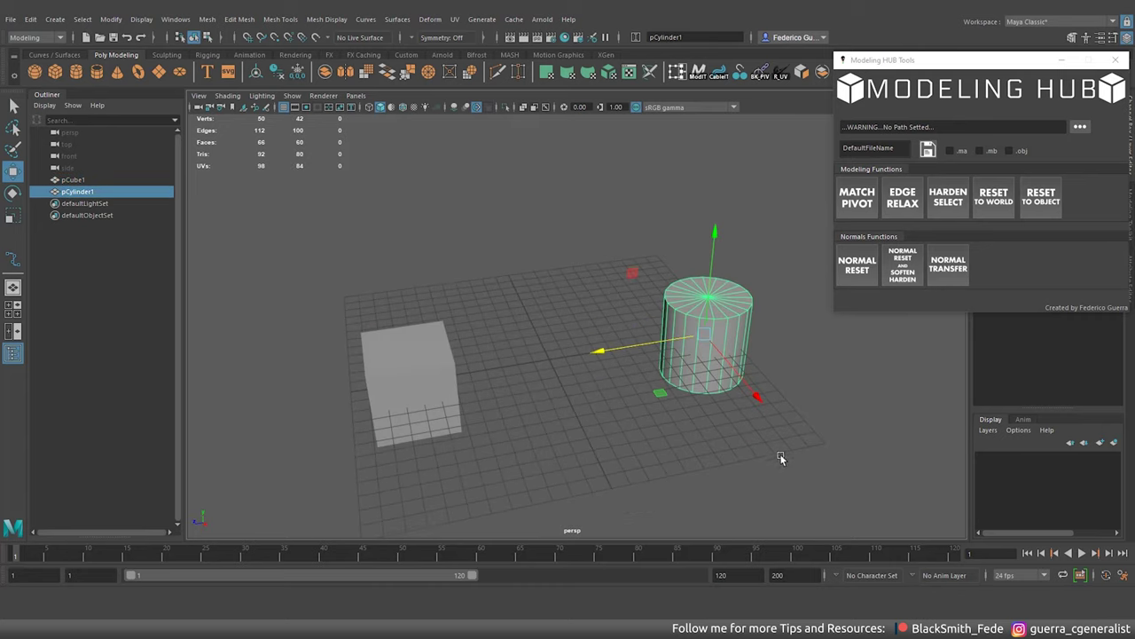
key("Delete")
left_click(432, 365)
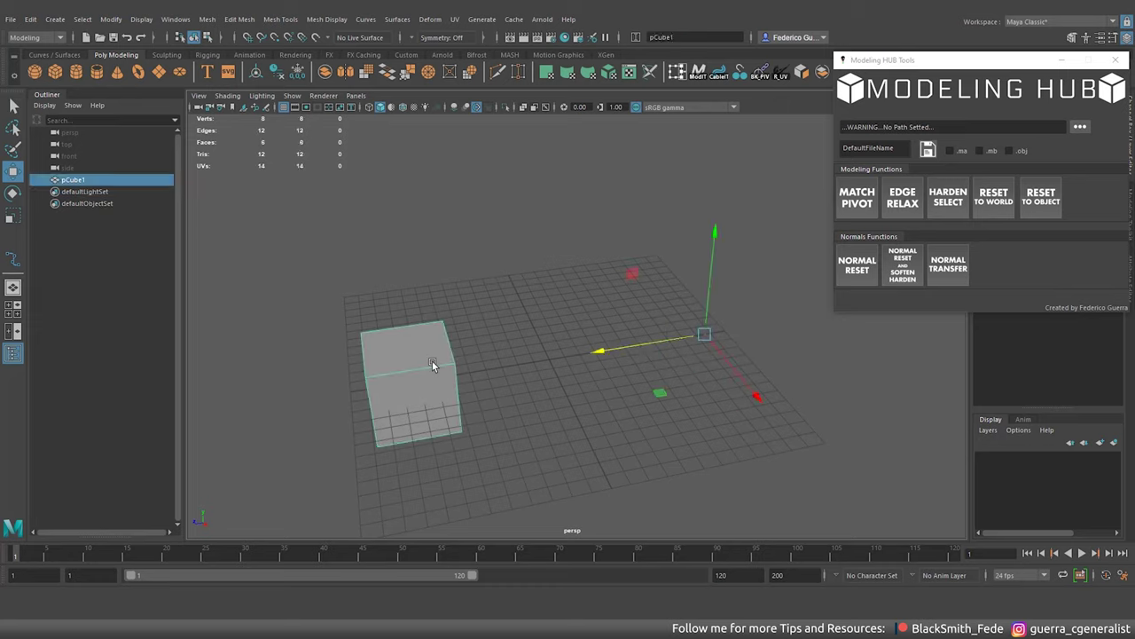
left_click(259, 71)
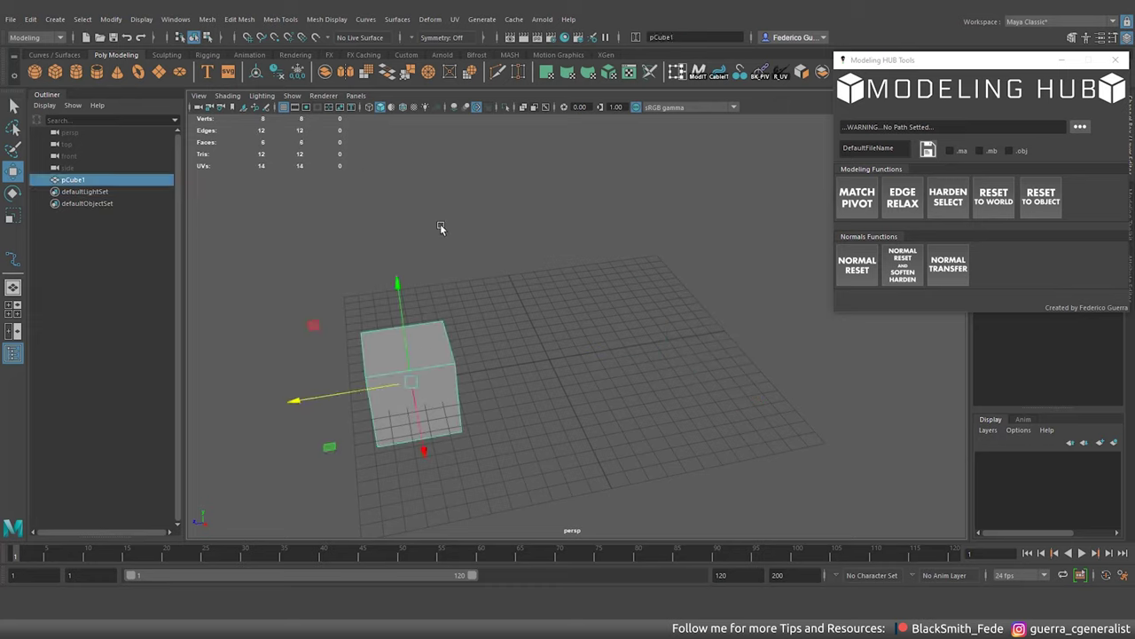
Create a second polygon cube, scale it up and stretch it along X into a long bar beside the first cube.
left_click(514, 277)
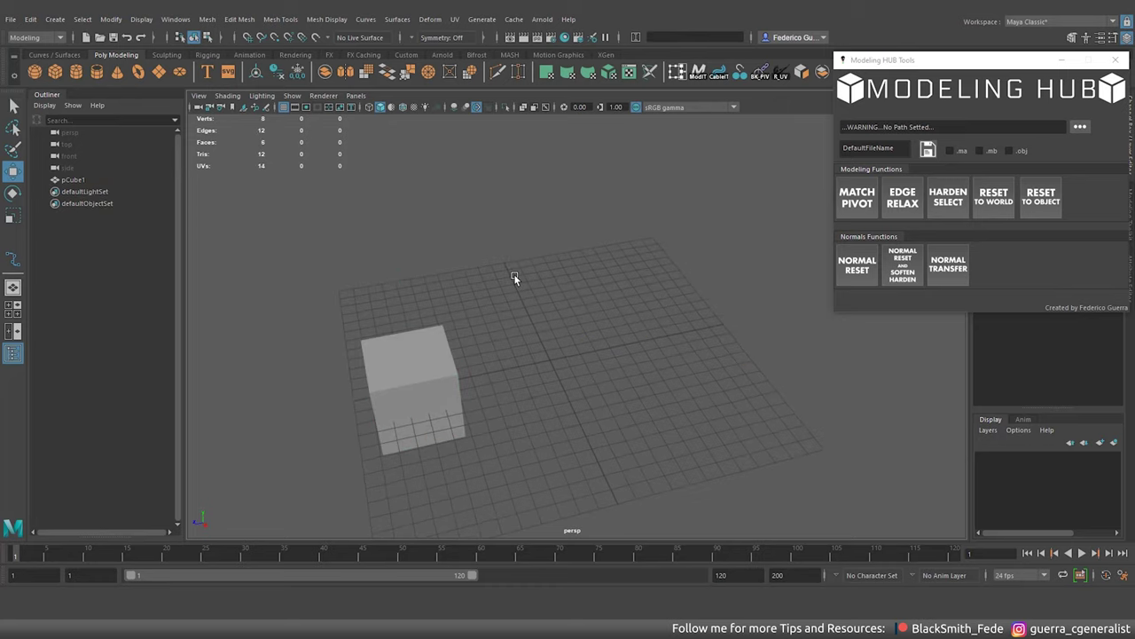
left_click(55, 71)
key("r")
left_click_drag(552, 364, 798, 456)
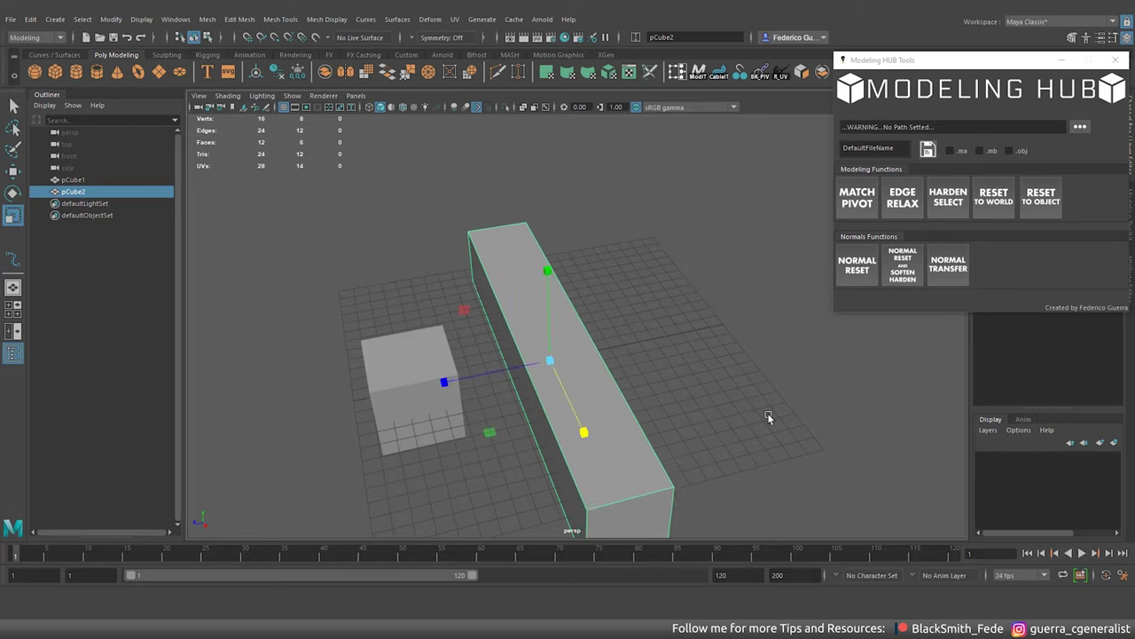
left_click(768, 412)
left_click_drag(767, 413, 695, 379, "alt")
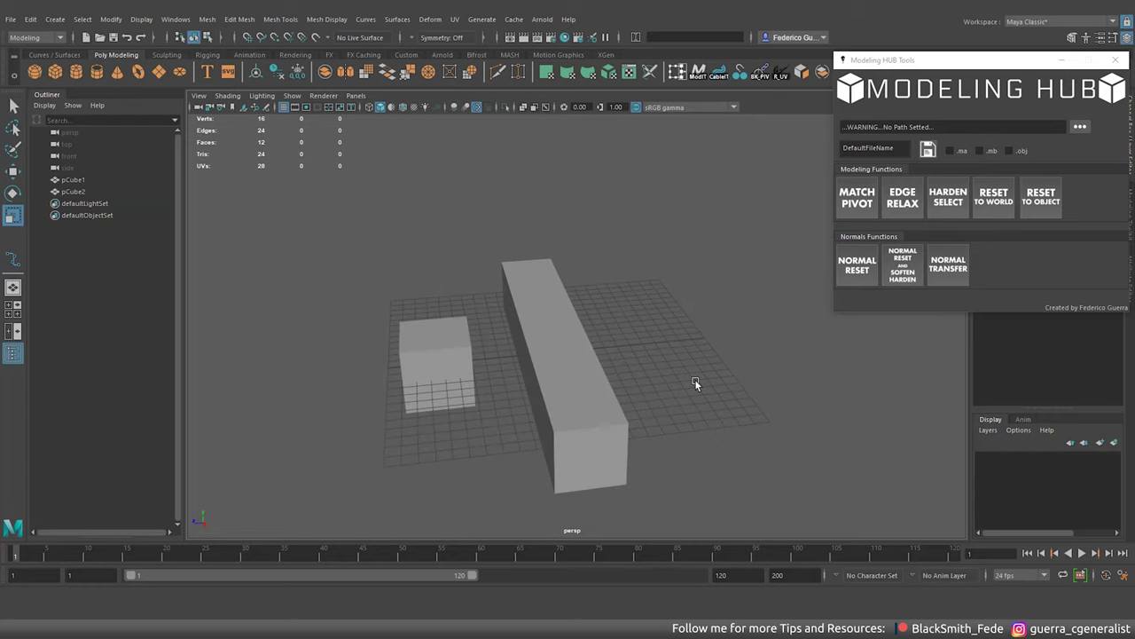
Select the long bar and then the cube, and match the cube's pivot to the bar's with Match Pivot.
left_click(562, 353)
key("w")
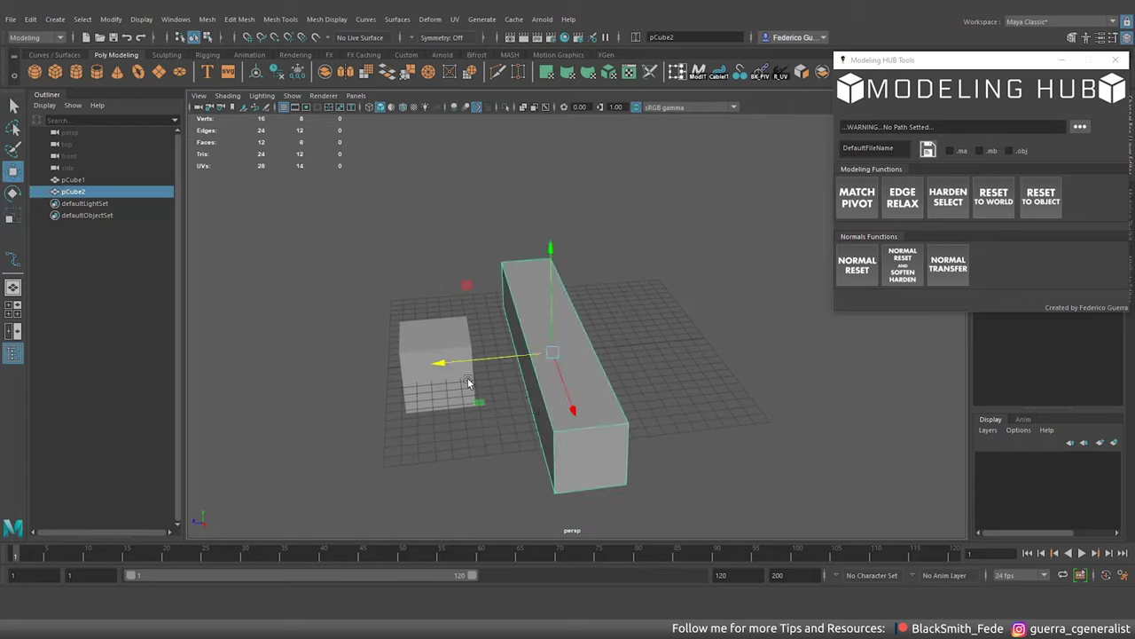
left_click(422, 344, "shift")
left_click(857, 198)
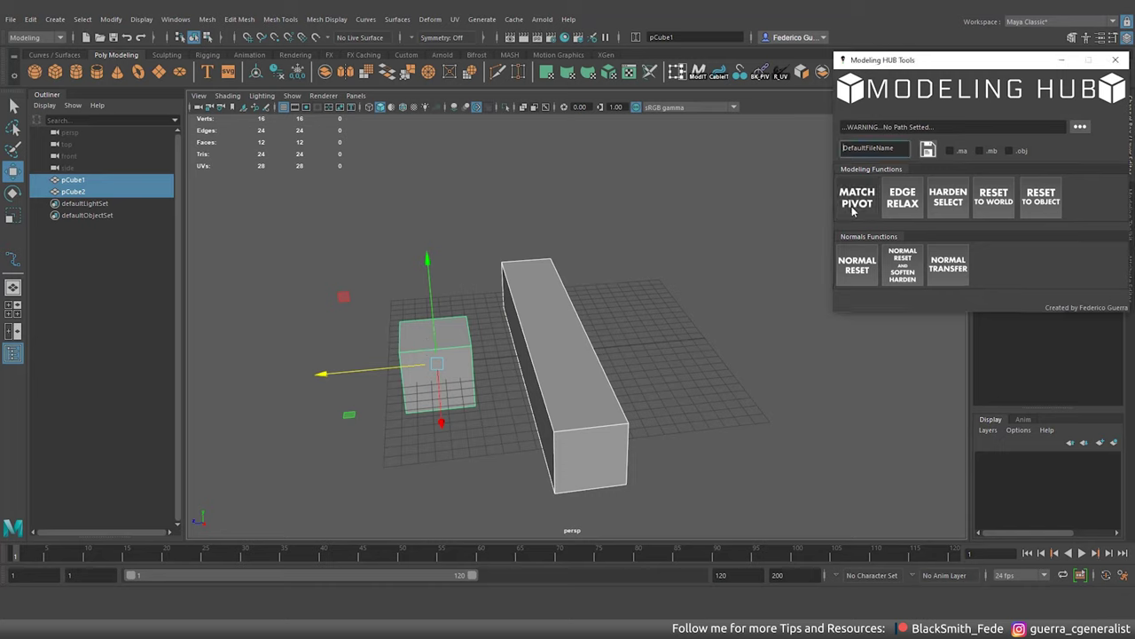
left_click_drag(691, 292, 478, 339, "alt")
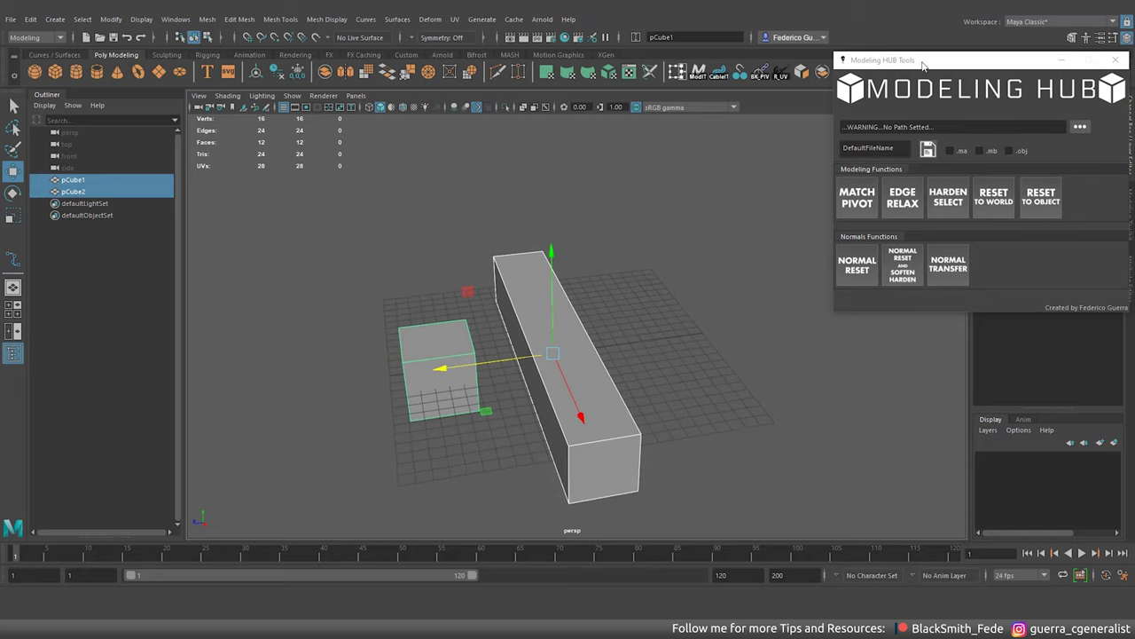
Freeze the cube's transformations and set its Scale Z to -1 to mirror it across the bar.
left_click_drag(923, 64, 771, 49)
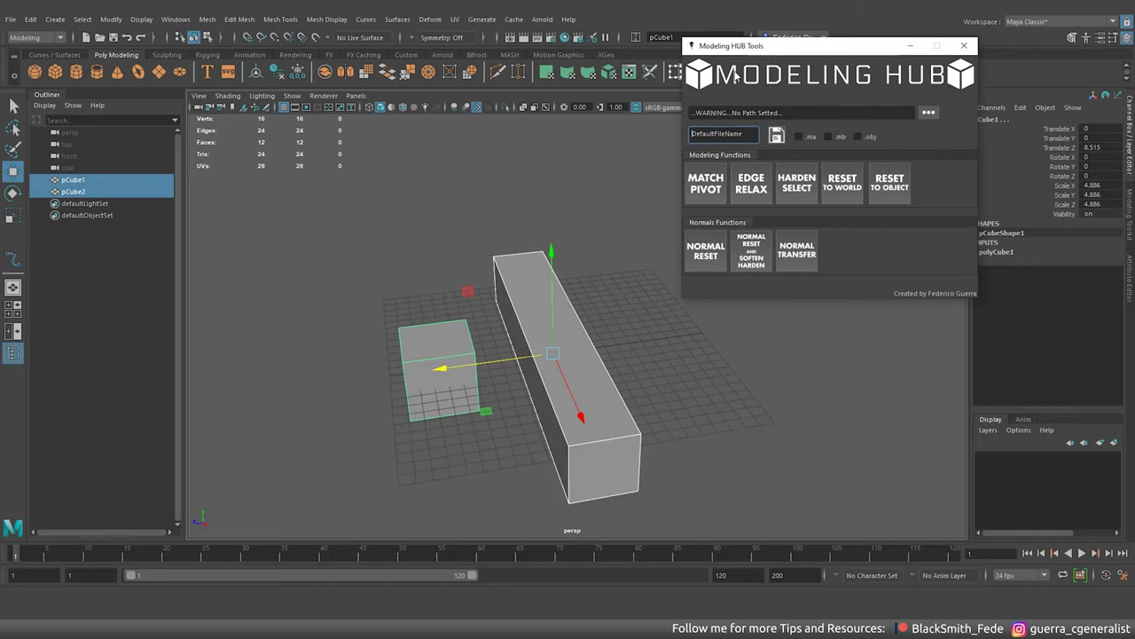
left_click(463, 325)
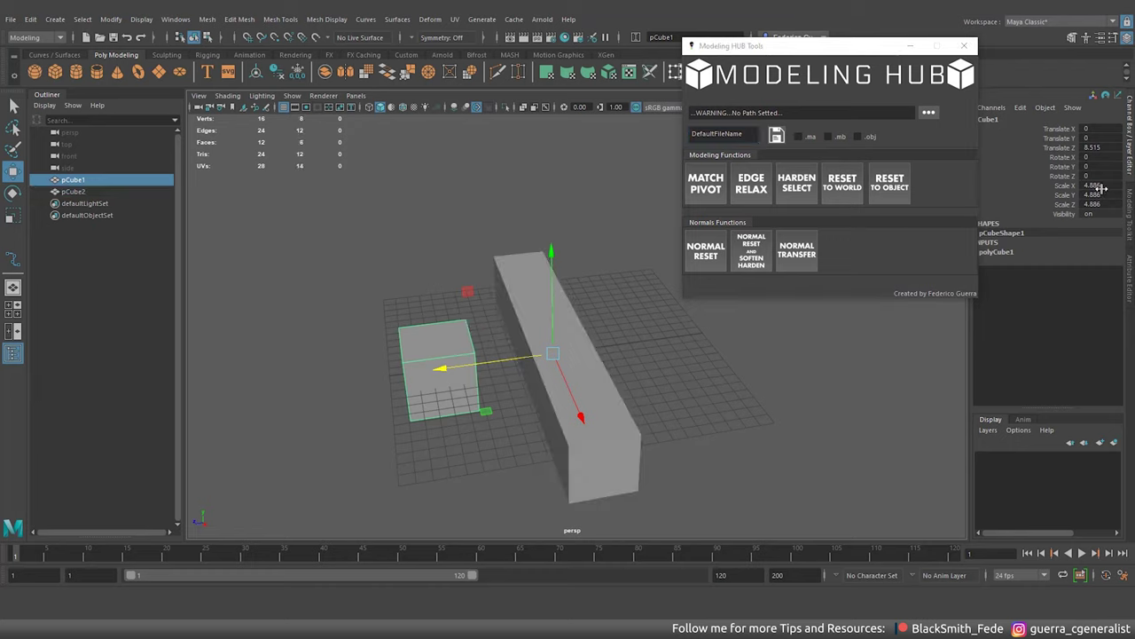
left_click(298, 71)
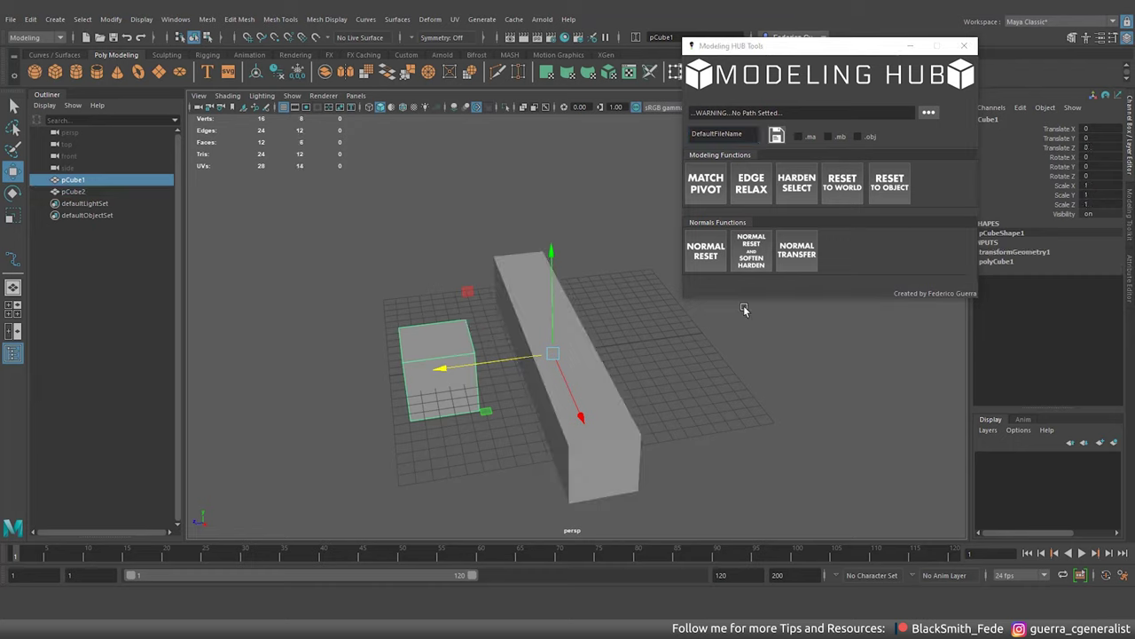
double_click(1099, 203)
type("-1")
key("Return")
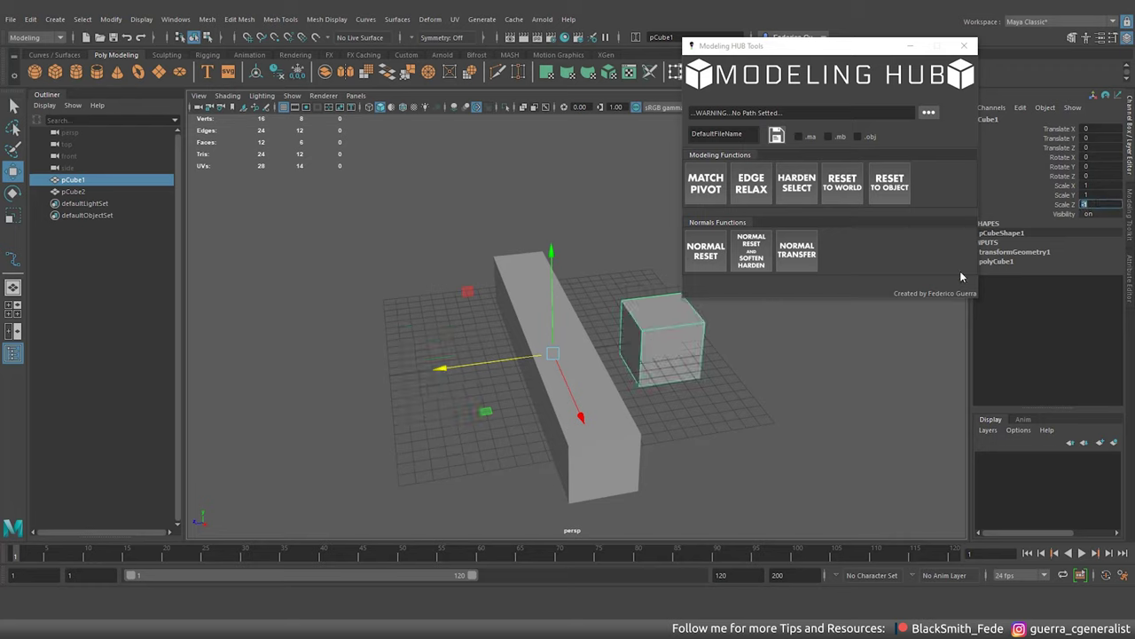
left_click_drag(833, 389, 735, 403, "alt")
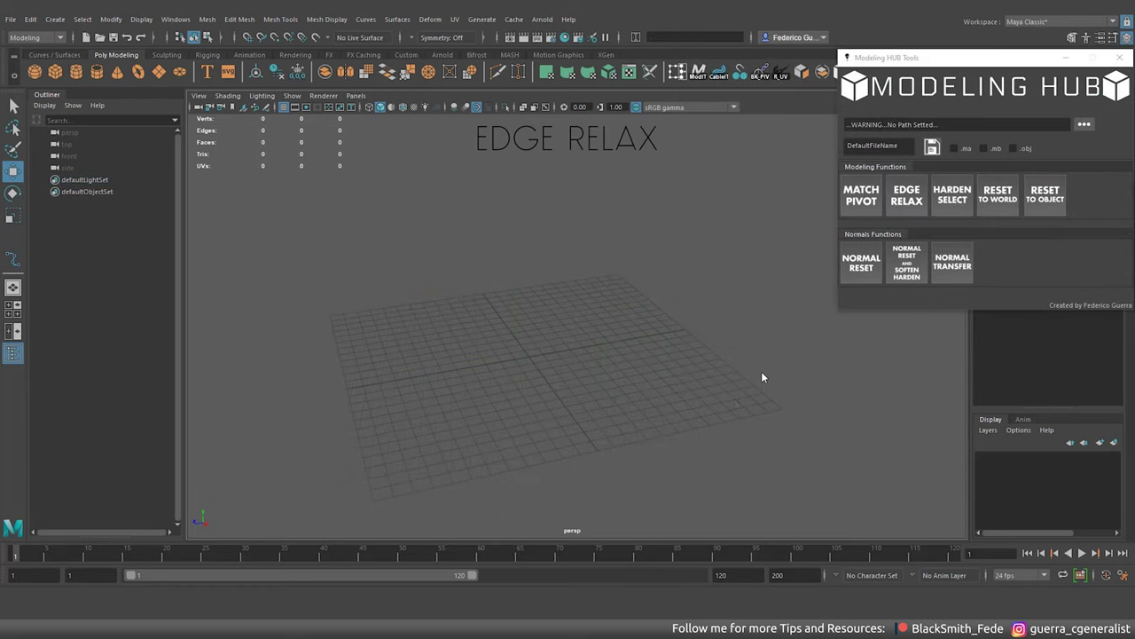
Create a polygon cube, scale it up and stretch it along X into a wide box.
left_click(55, 72)
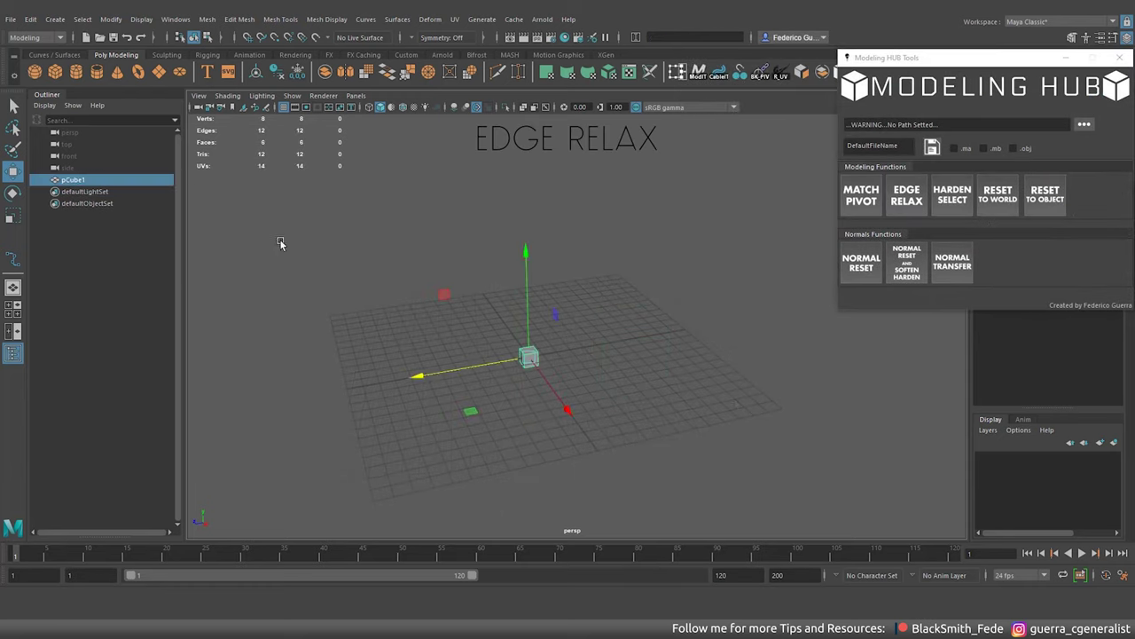
right_click_drag(279, 246, 597, 368, "alt")
key("r")
middle_click_drag(641, 358, 811, 371)
left_click_drag(617, 417, 707, 397)
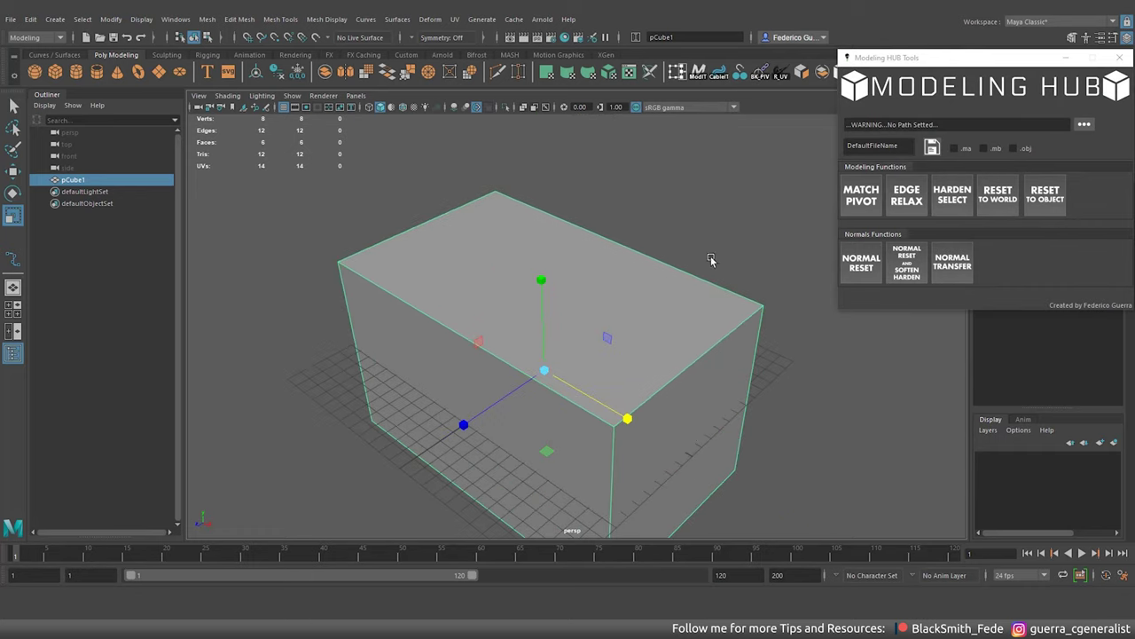
left_click(714, 261)
right_click_drag(713, 261, 617, 368, "alt")
Insert seven unevenly spaced crosswise edge loops and one lengthwise loop on the box with the Multi-Cut tool.
left_click(618, 369)
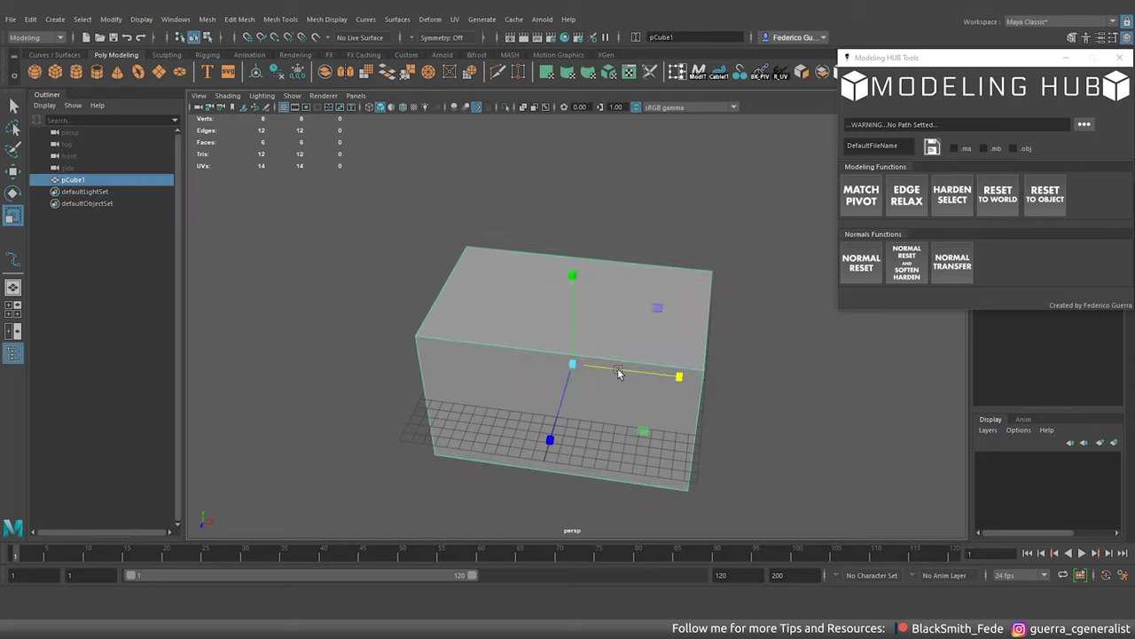
key("ctrl+shift+x")
left_click(460, 342, "ctrl")
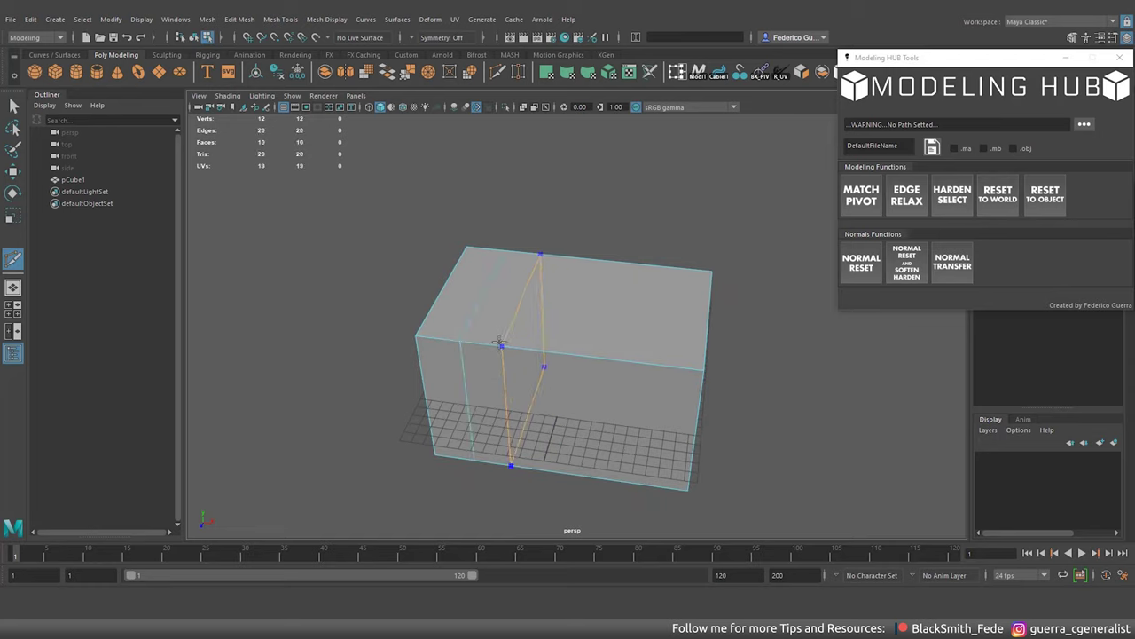
left_click(501, 346, "ctrl")
left_click(598, 373, "ctrl")
left_click(638, 377, "ctrl")
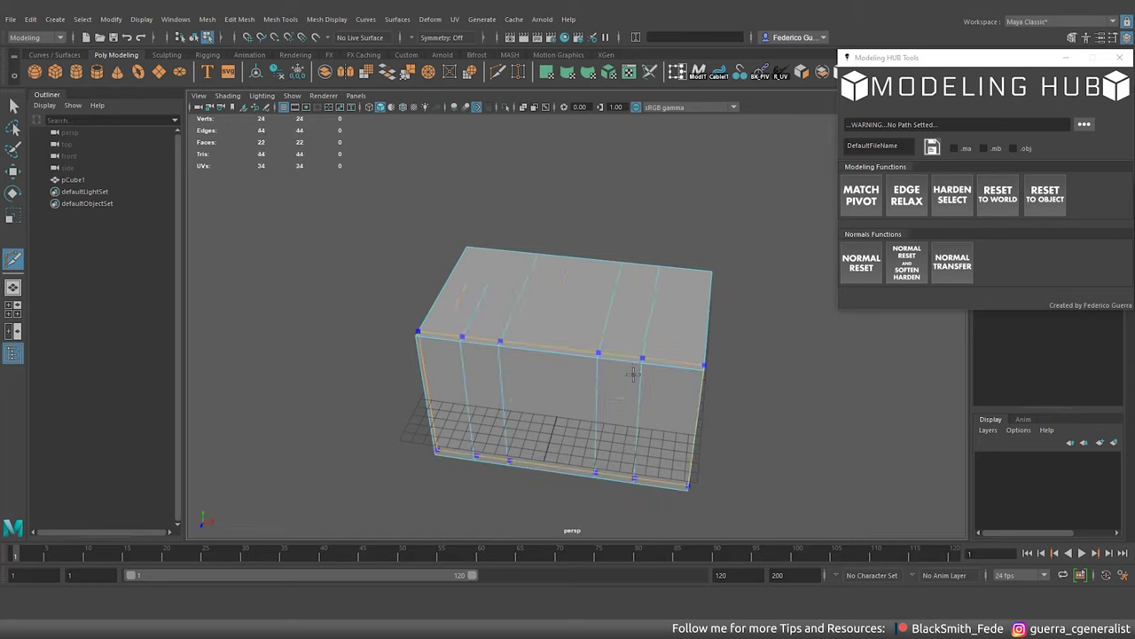
left_click(559, 392, "ctrl")
left_click(589, 372, "ctrl")
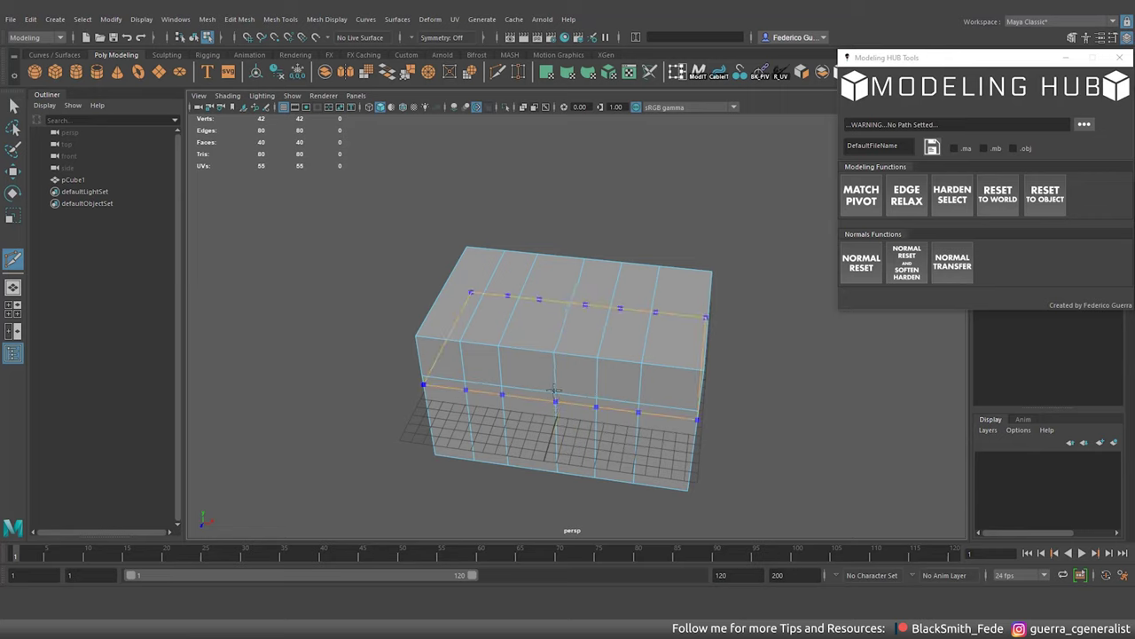
left_click(545, 351, "ctrl")
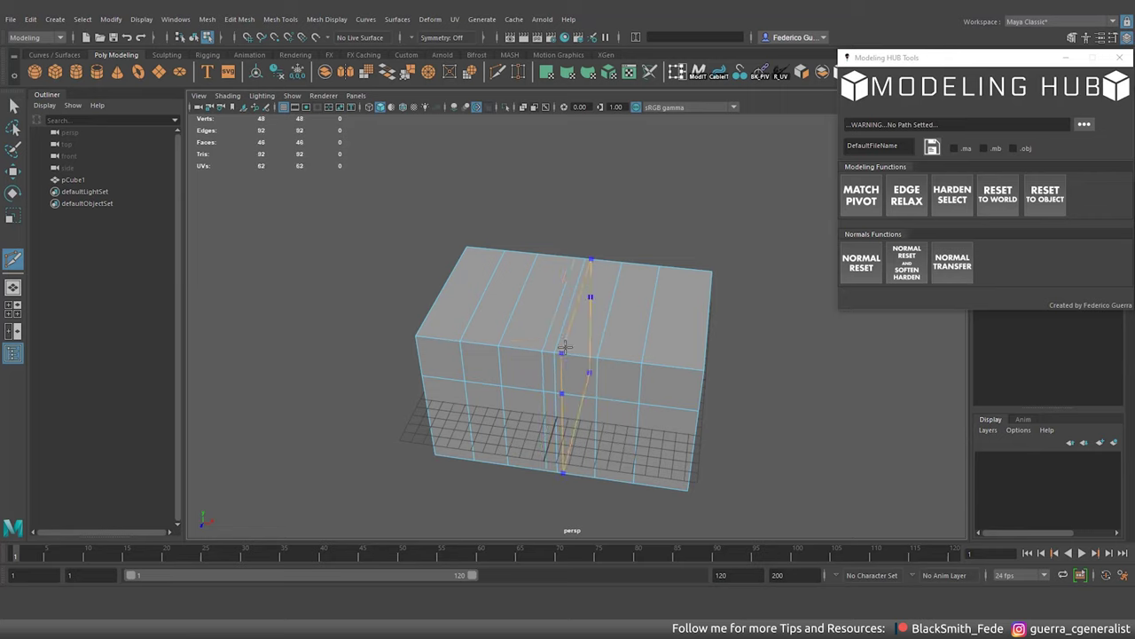
left_click(566, 353, "ctrl")
key("q")
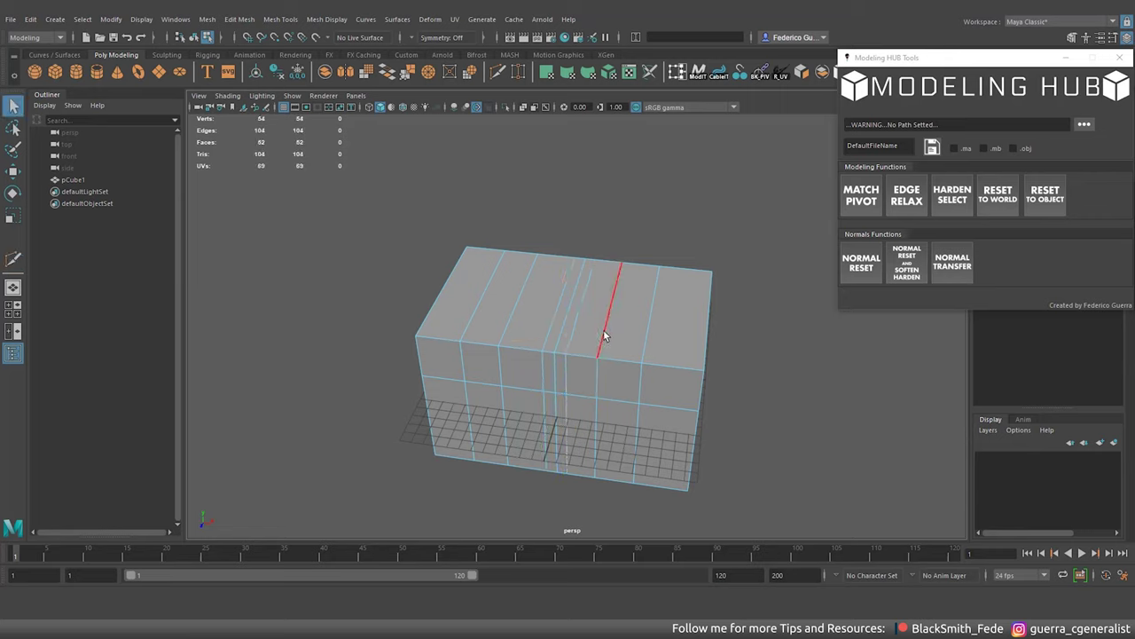
Select the four crosswise edge loops nearest the box's +X end and apply Edge Relax repeatedly to even their spacing.
mouse_move(618, 296)
right_mouse_down()
mouse_move(610, 259)
mouse_move(610, 292)
right_mouse_up()
double_click(610, 292)
double_click(571, 311, "shift")
left_click(909, 196)
left_click(914, 199)
left_click(914, 200)
left_click(914, 200)
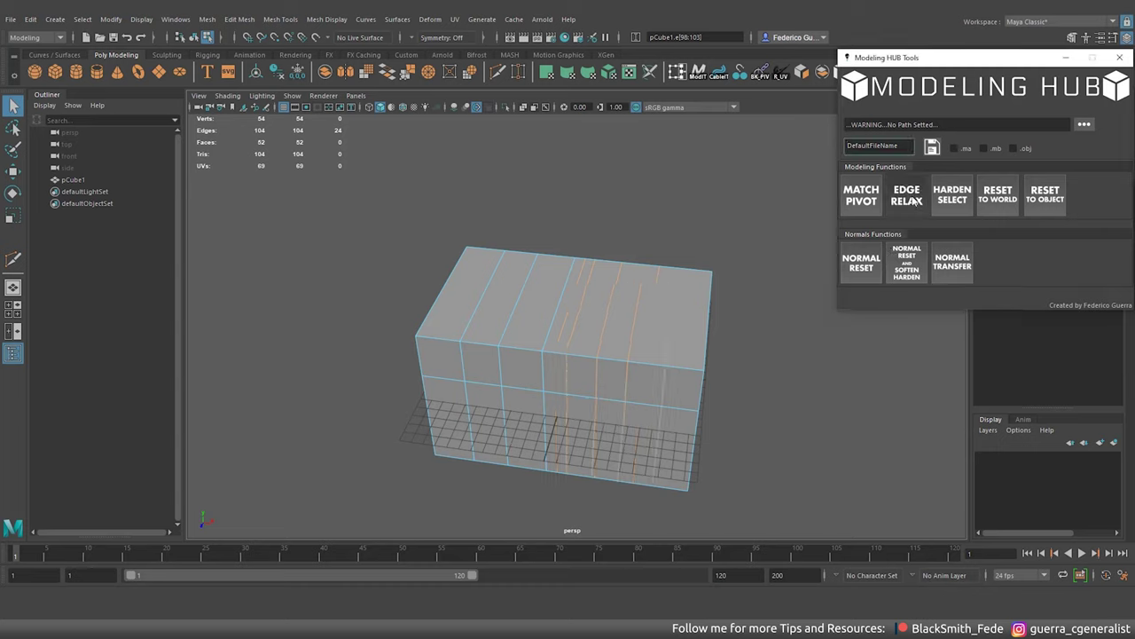
left_click(914, 200)
left_click(913, 200)
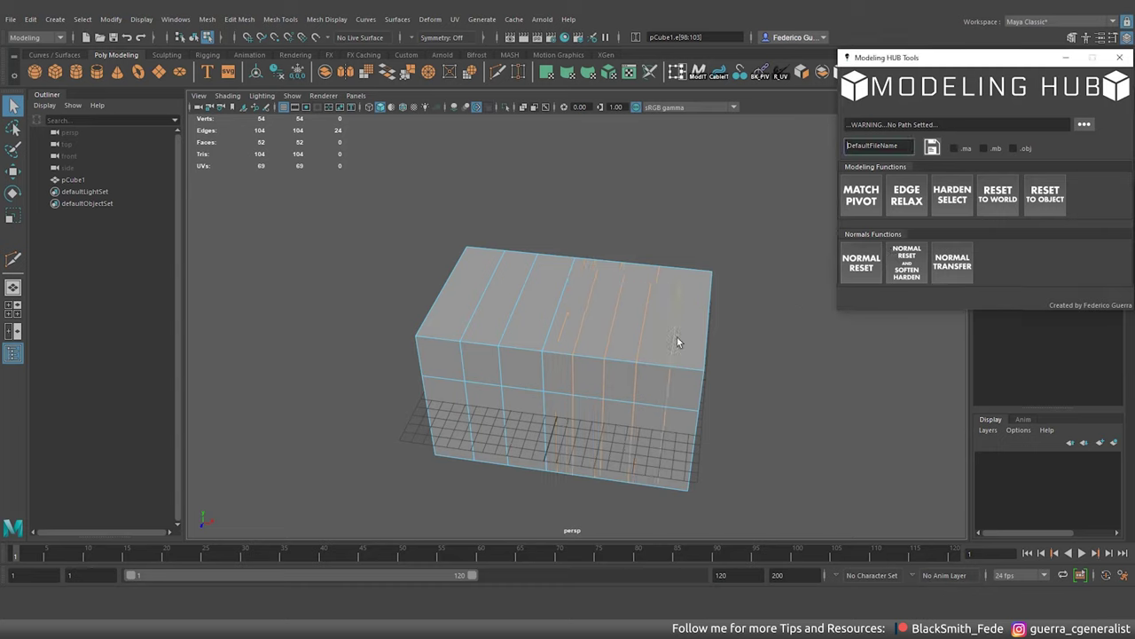
Add the three remaining crosswise edge loops to the selection and apply Edge Relax repeatedly until all seven are evenly spaced.
double_click(557, 305, "shift")
double_click(522, 303, "shift")
double_click(497, 299, "shift")
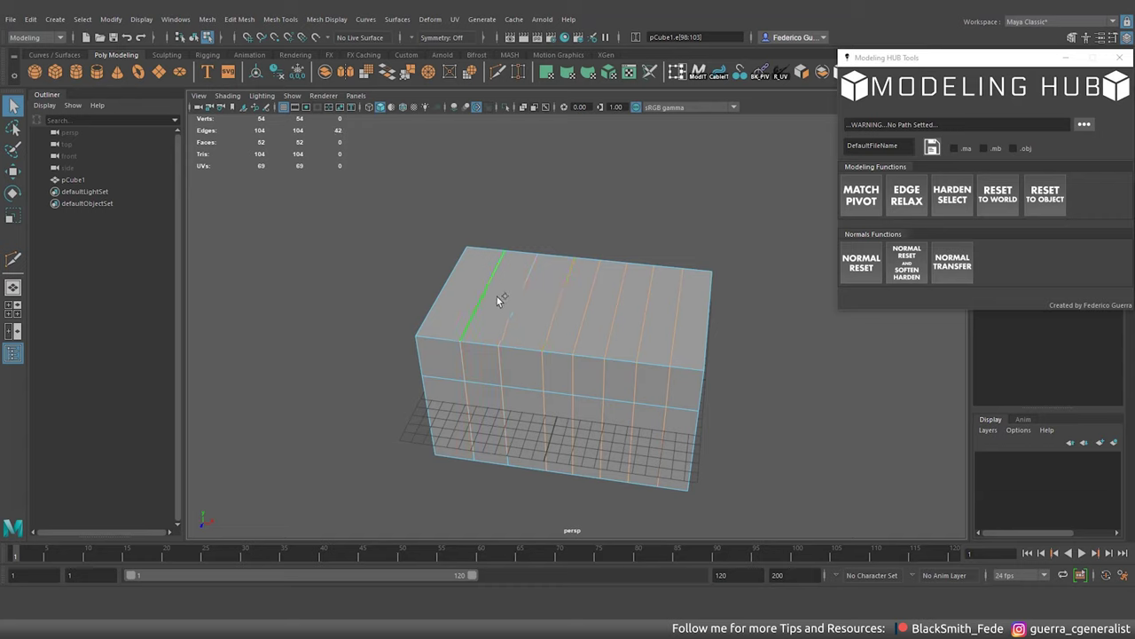
left_click(916, 202)
left_click(918, 202)
left_click(918, 202)
left_click(918, 202)
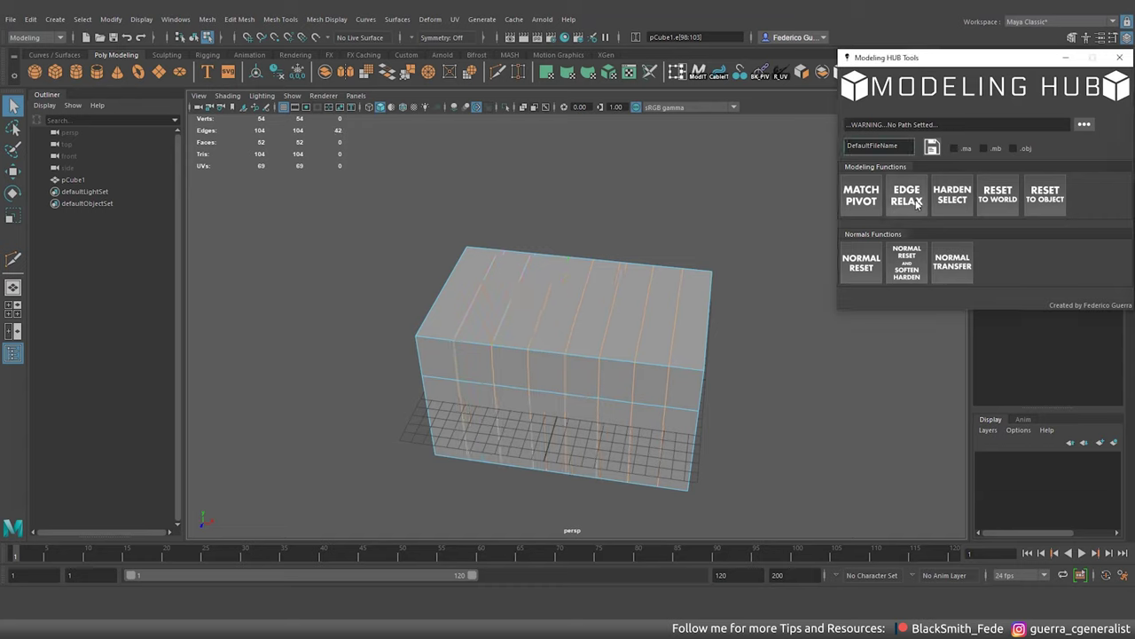
left_click(918, 202)
left_click(918, 202)
left_click(918, 203)
left_click(918, 202)
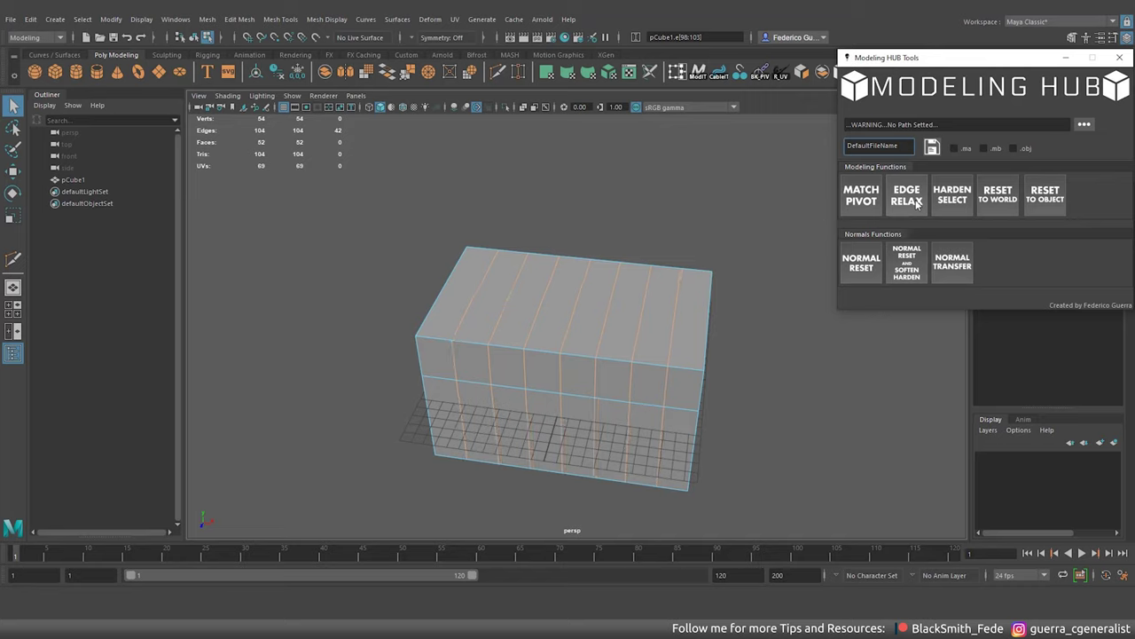
Select the lengthwise edge loop around the box and relax it with Edge Relax.
double_click(689, 408)
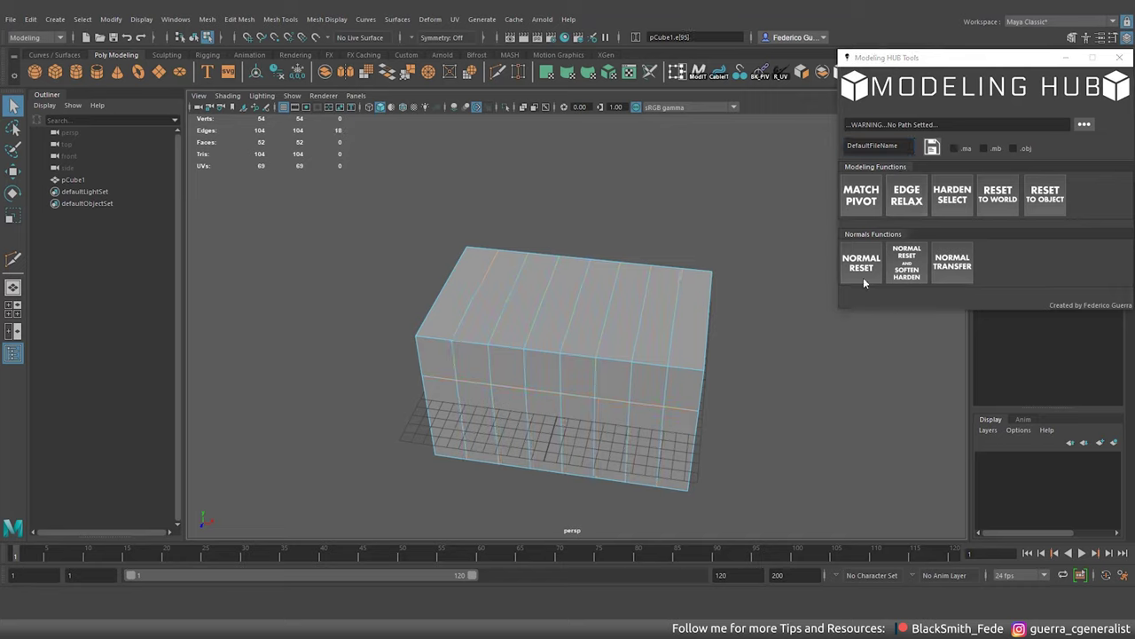
left_click(907, 195)
left_click(907, 195)
left_click_drag(747, 342, 792, 325, "alt")
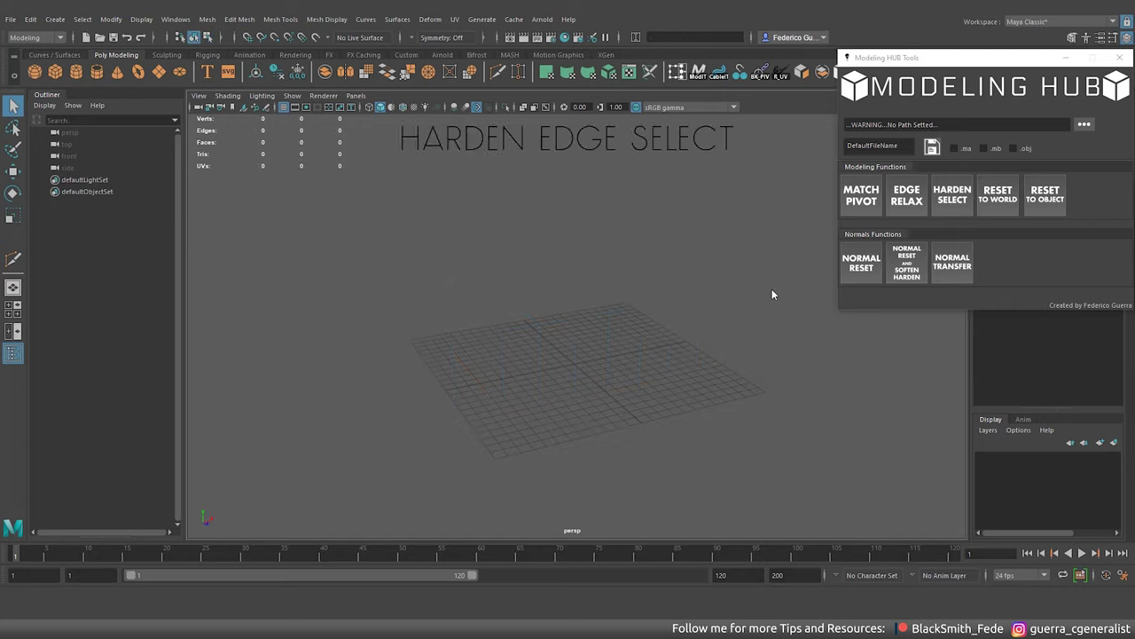
Create a polygon cube in the empty scene, scale it up and raise it until it rests on the grid.
left_click(61, 70)
key("r")
middle_click_drag(649, 329, 775, 329)
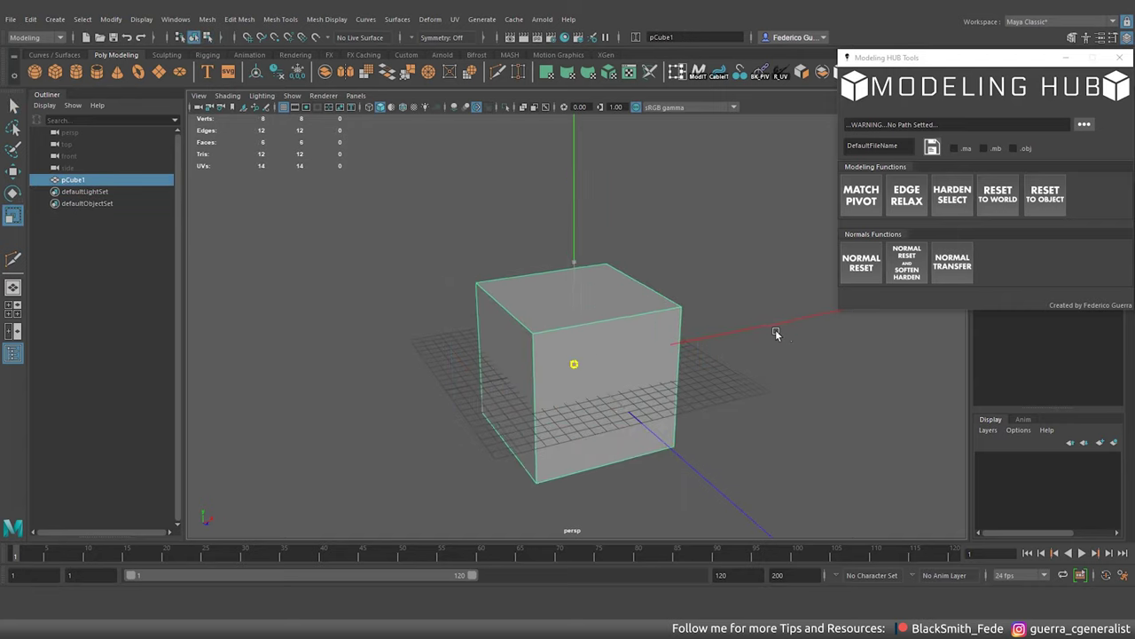
key("w")
left_click_drag(573, 266, 720, 291)
left_click(730, 288)
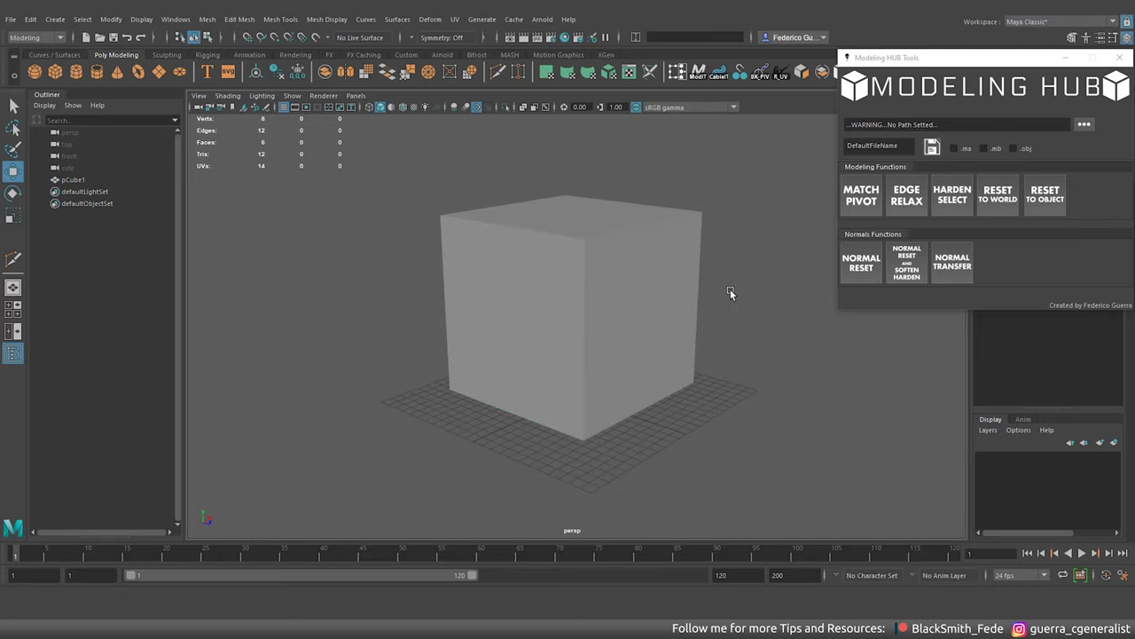
Select the cube's hard edges with Harden Select.
left_click(663, 244)
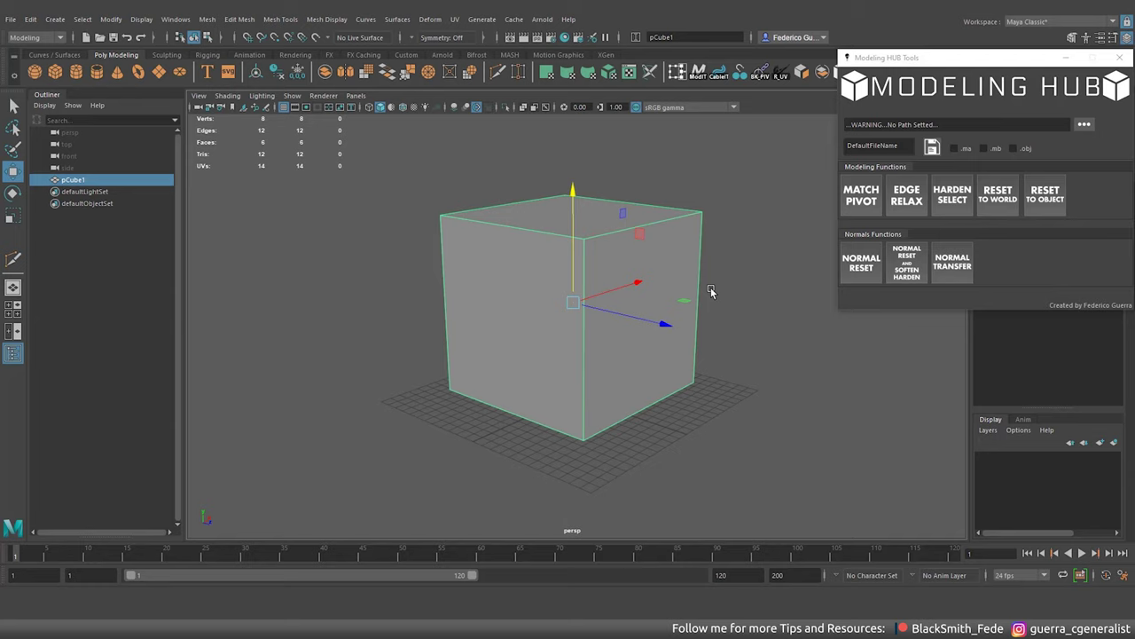
left_click(952, 197)
mouse_move(770, 337)
left_mouse_down("alt")
mouse_move(613, 319)
mouse_move(627, 286)
mouse_move(667, 339)
mouse_move(767, 343)
mouse_move(750, 337)
left_mouse_up("alt")
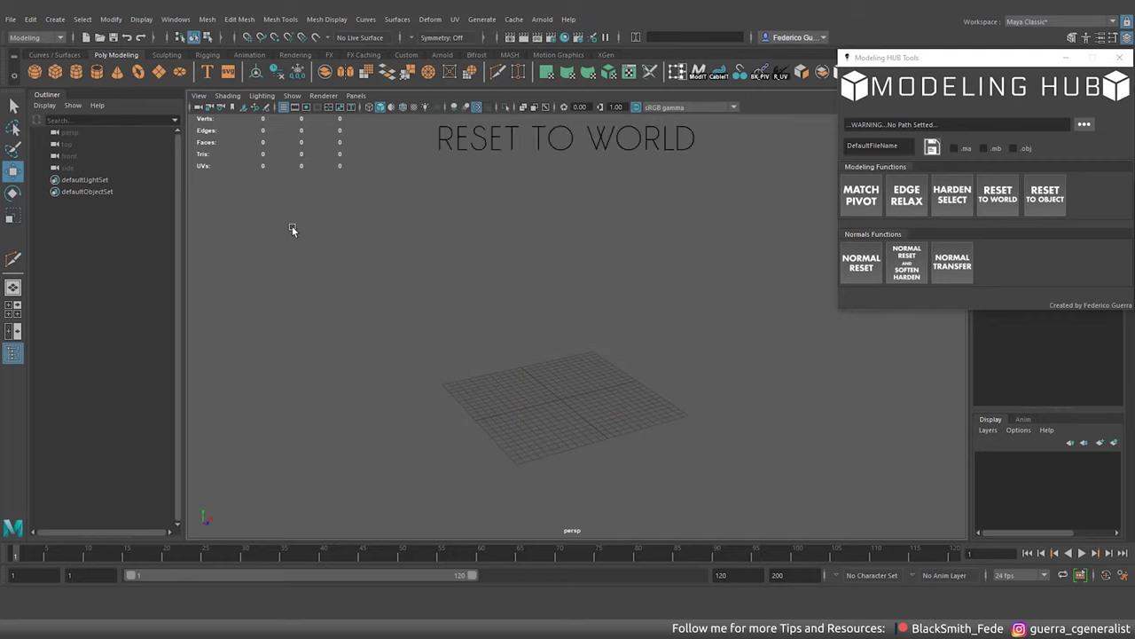
Create a polygon cube, scale it up, move it above and off to the side of the grid, and leave it selected.
left_click(55, 71)
key("r")
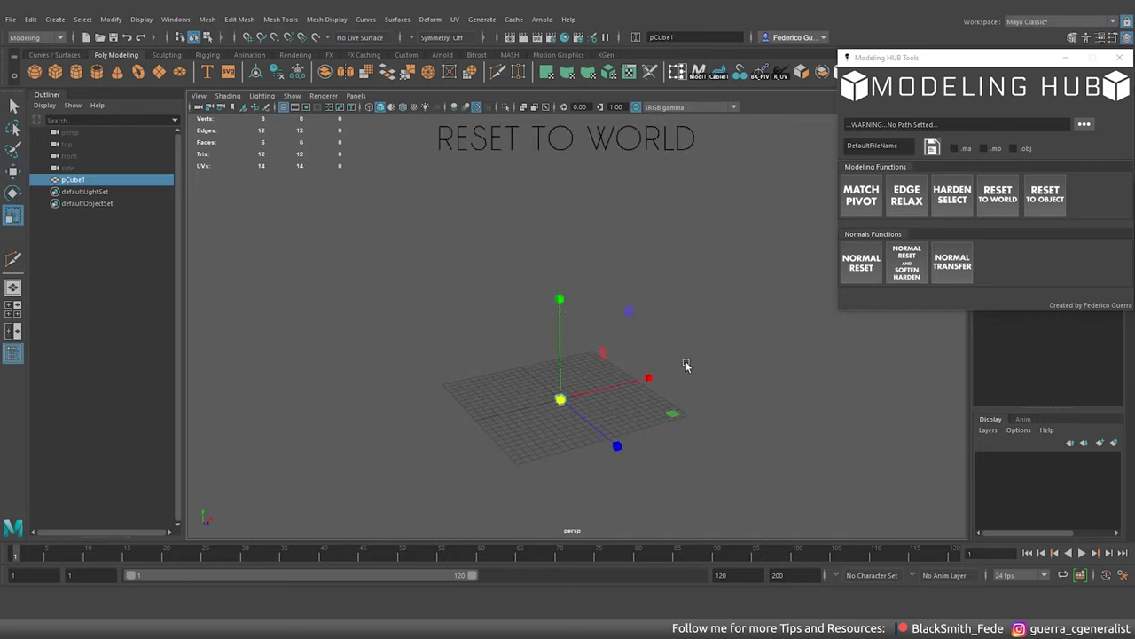
middle_click_drag(684, 367, 776, 368)
key("w")
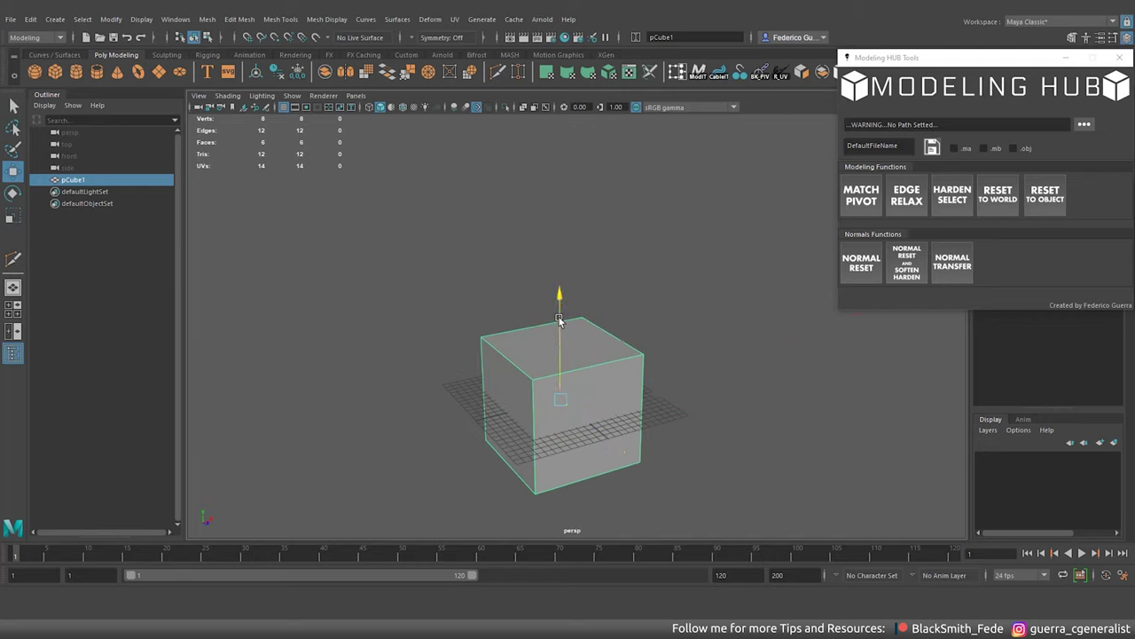
middle_click_drag(596, 328, 595, 210)
scroll(613, 257, "down", 5)
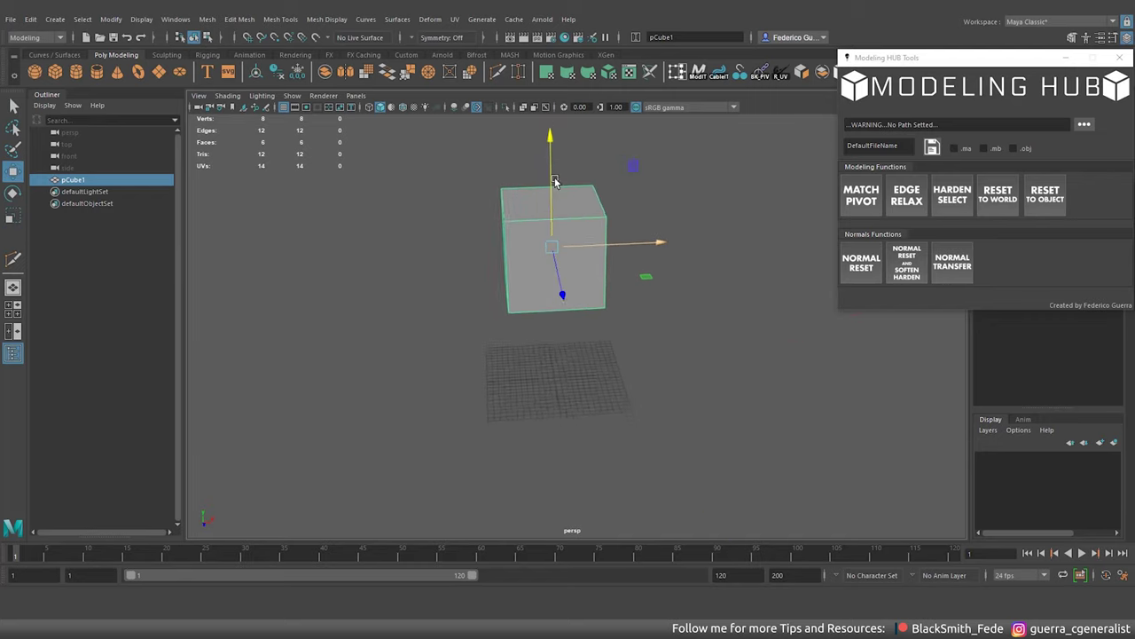
middle_click_drag(649, 287, 481, 279)
left_click(441, 280)
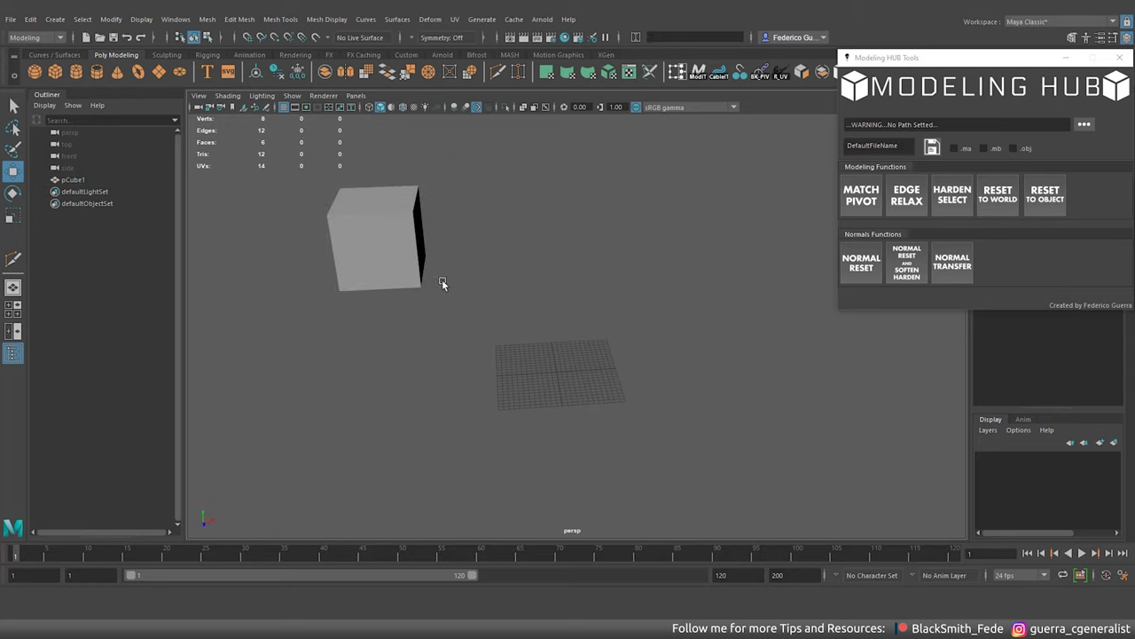
left_click(382, 234)
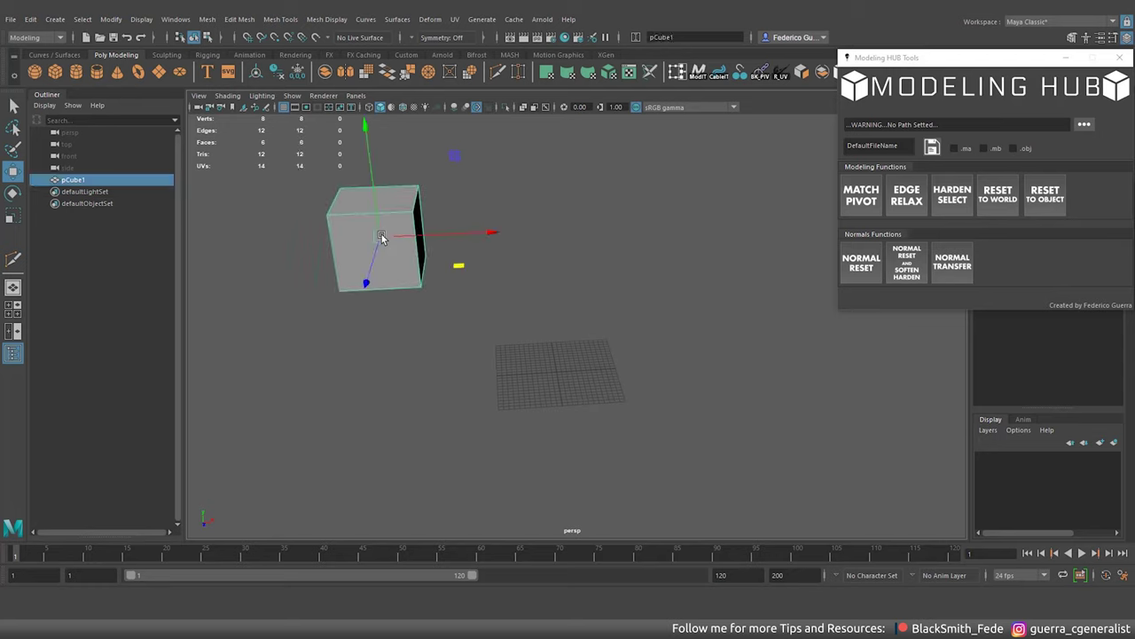
Move the selected cube's pivot to the world origin with Reset to World.
left_click(1002, 211)
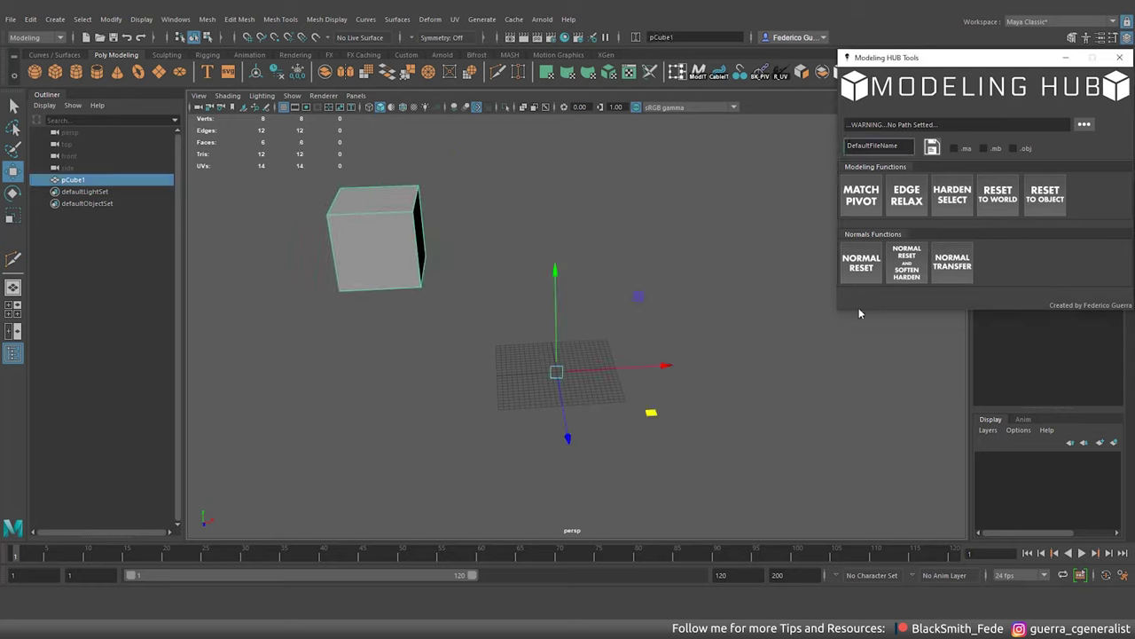
mouse_move(670, 364)
left_mouse_down()
mouse_move(712, 358)
mouse_move(651, 347)
mouse_move(671, 342)
left_mouse_up()
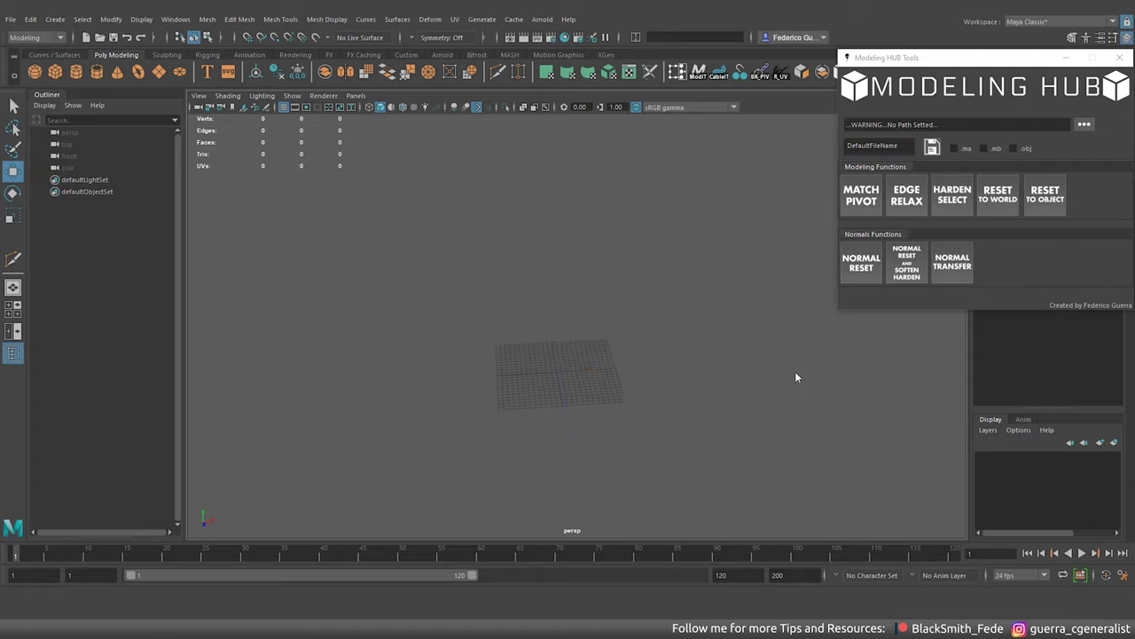
Create a polygon cube in the empty scene, scale it up and move it above and off to the side of the grid.
left_click(55, 73)
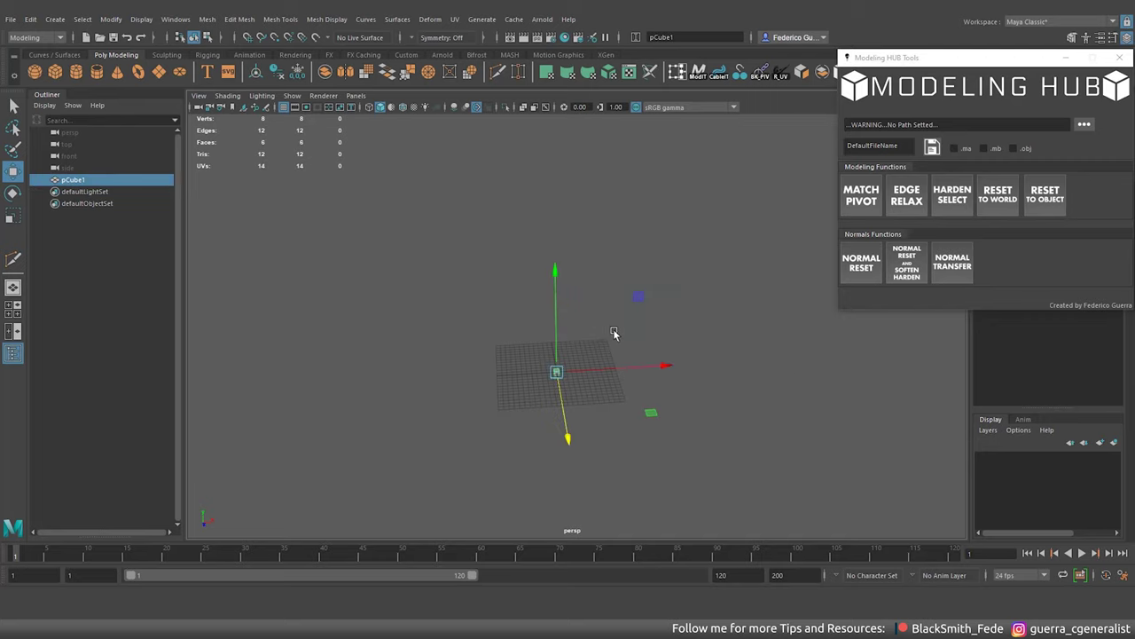
key("r")
middle_click_drag(614, 333, 703, 322)
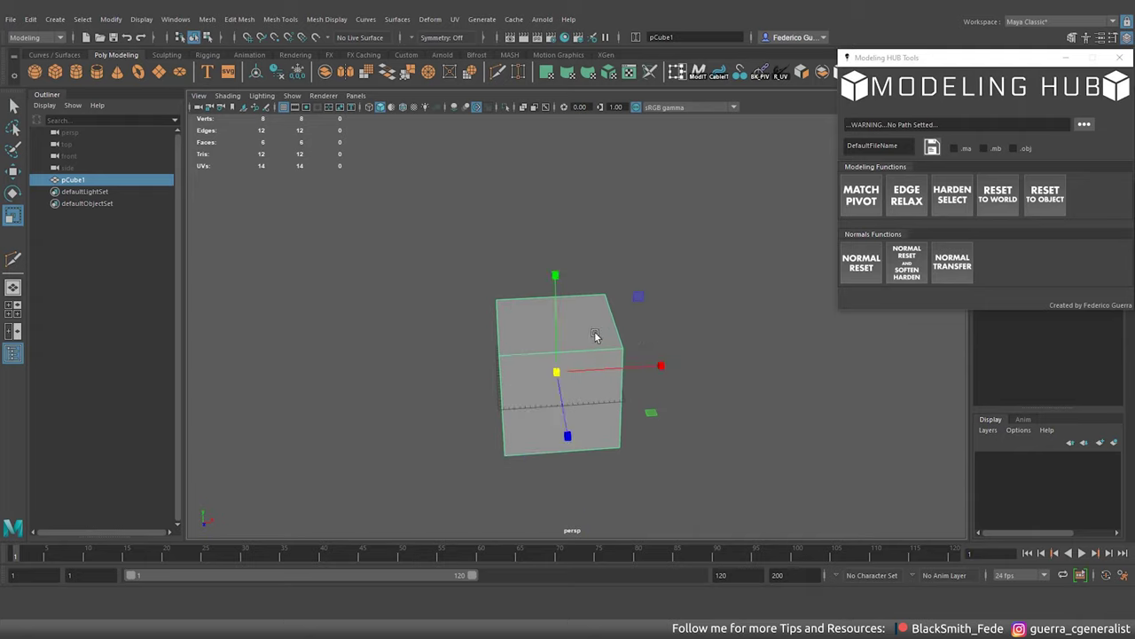
key("w")
left_click_drag(555, 316, 559, 199)
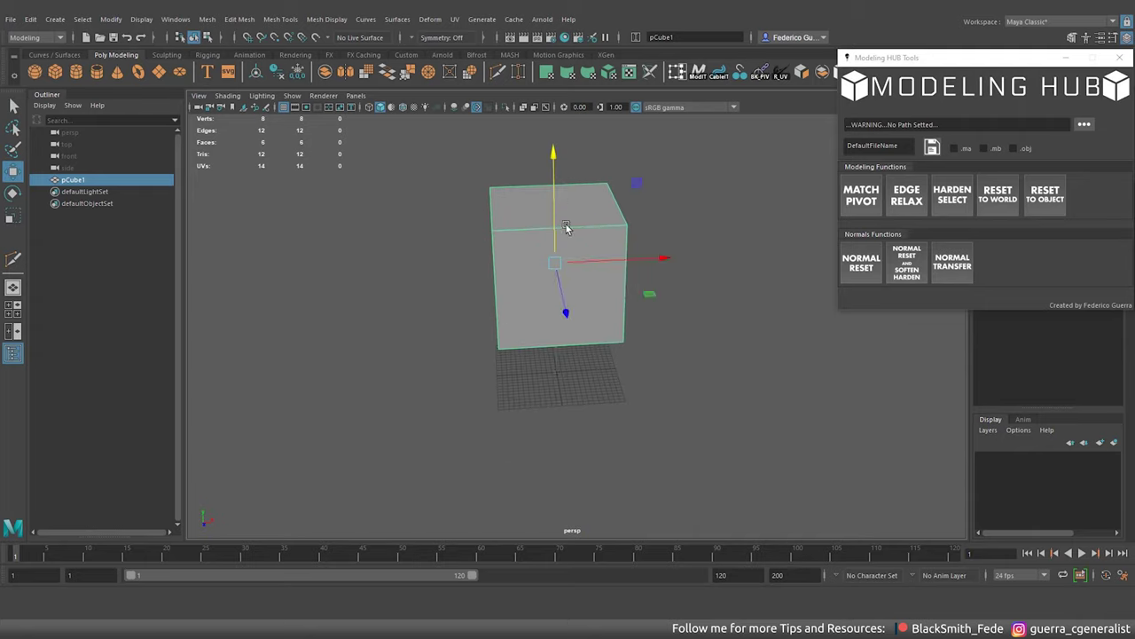
left_click_drag(598, 256, 715, 261)
Move the cube's pivot well outside the mesh to the opposite side of the grid, and deselect the cube.
key("e")
key("d")
left_click_drag(646, 199, 645, 301)
left_click_drag(728, 375, 820, 377)
left_click(828, 410)
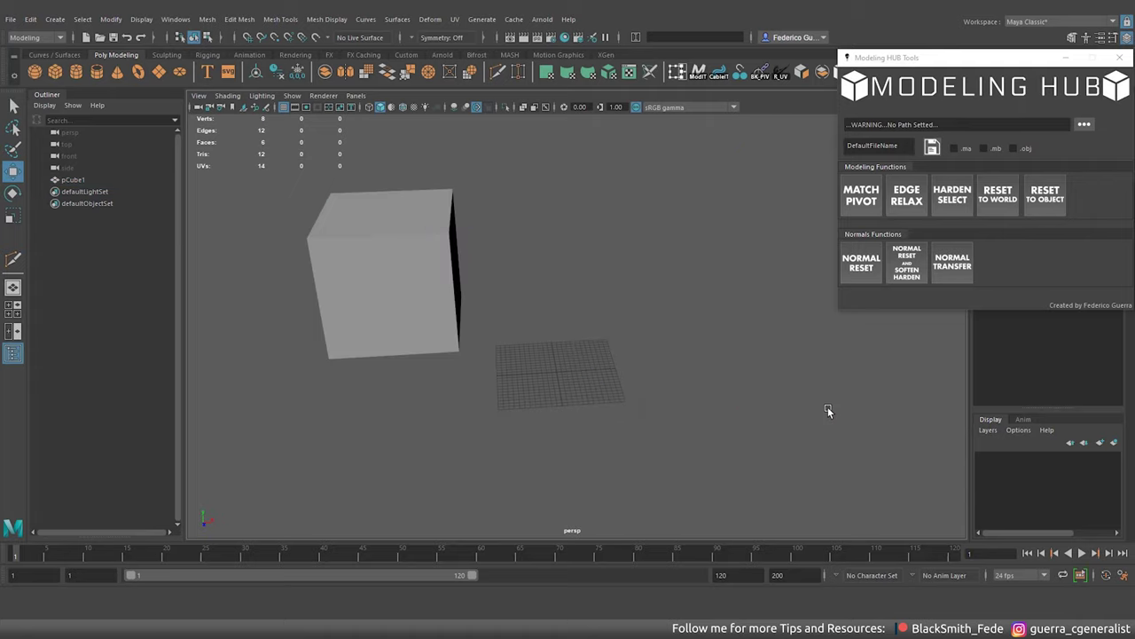
Select the cube and bring its pivot back to the mesh centre with Reset to Object.
left_click(423, 282)
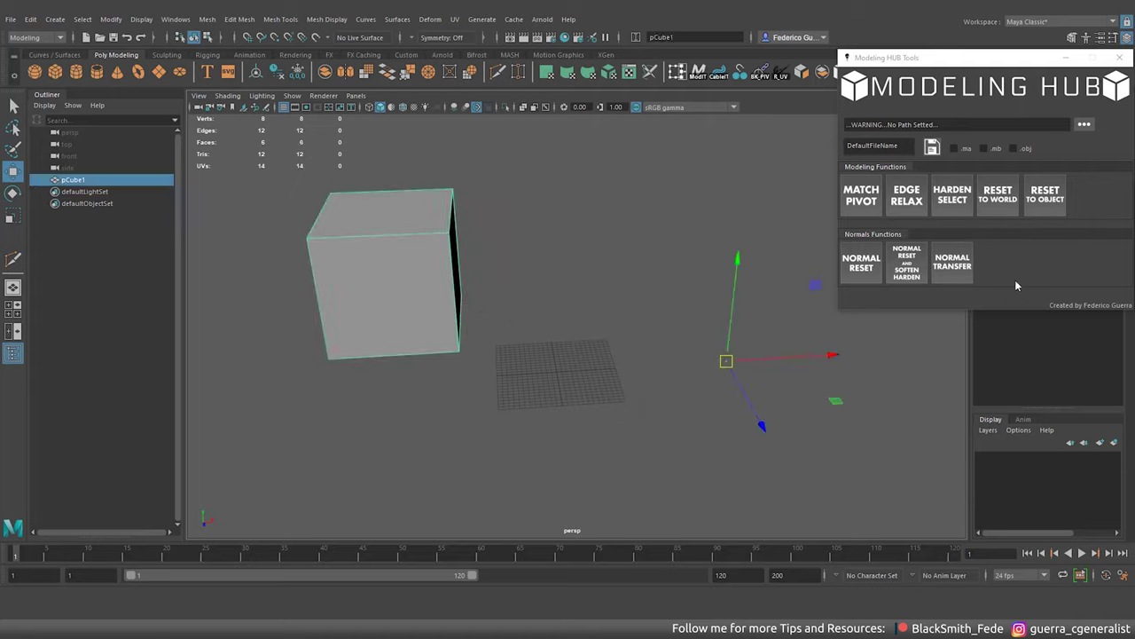
left_click(1043, 210)
left_click_drag(633, 335, 672, 331, "alt")
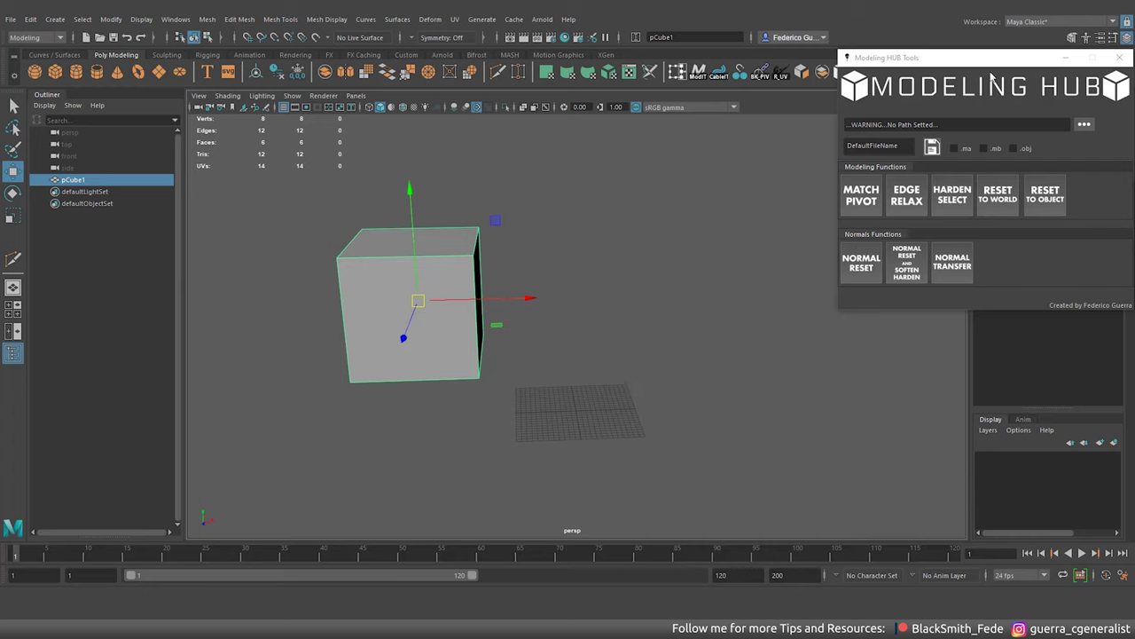
Move the Modeling HUB window off the Channel Box and bevel the whole cube with a fraction of 0.6.
left_click_drag(990, 74, 818, 69)
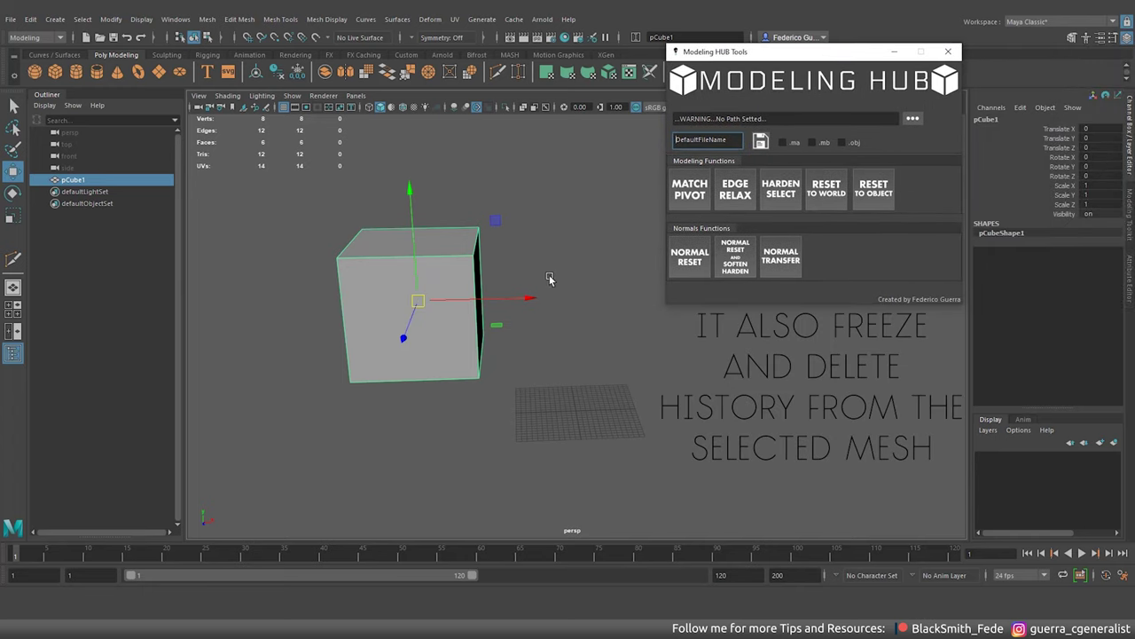
key("ctrl+b")
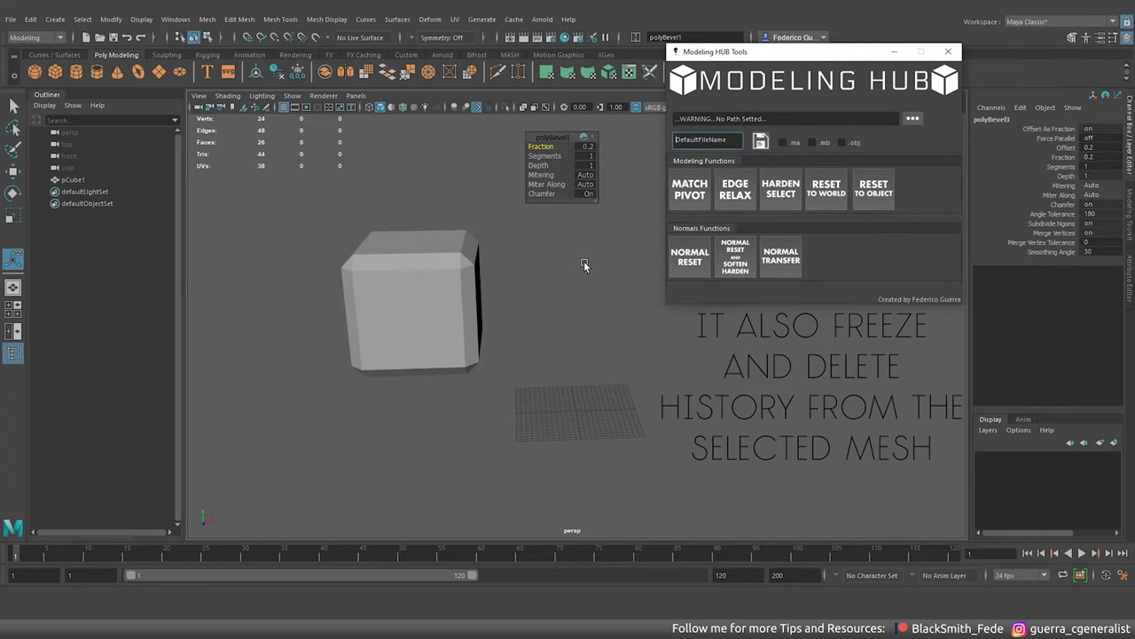
middle_click_drag(541, 284, 537, 285)
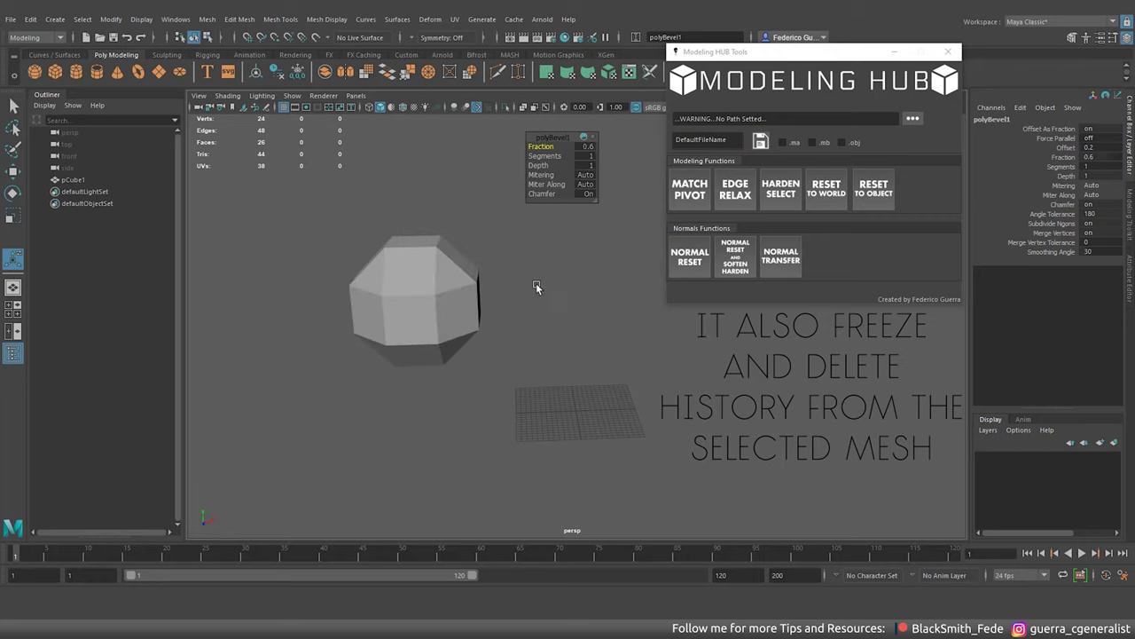
left_click(536, 287)
Select the beveled cube and clear its bevel history with Reset to Object.
left_click(470, 298)
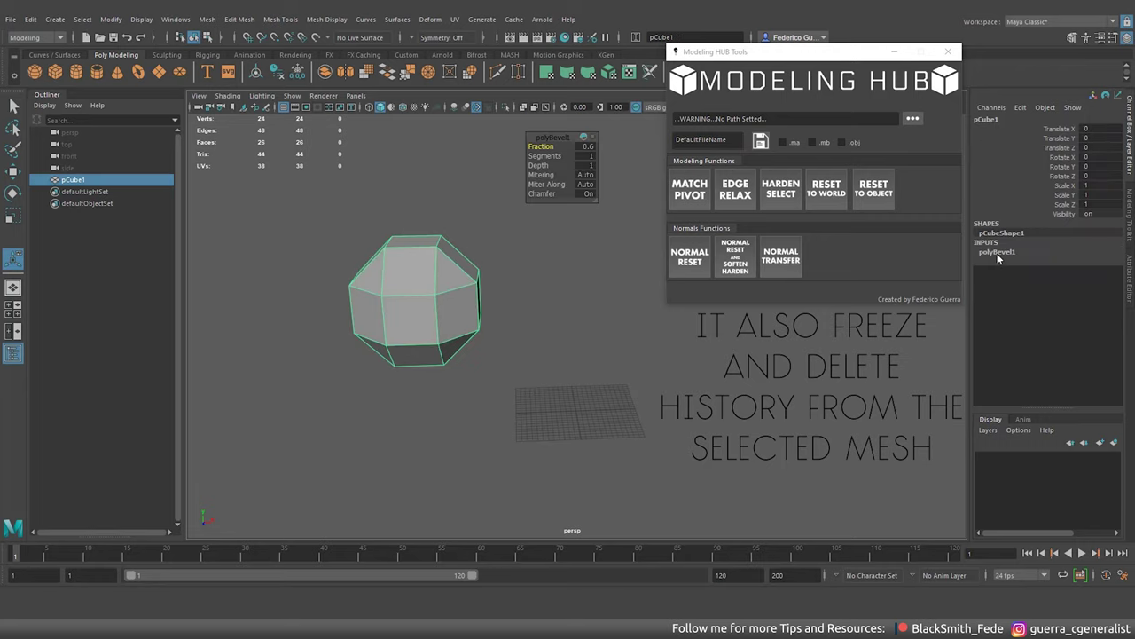
key("w")
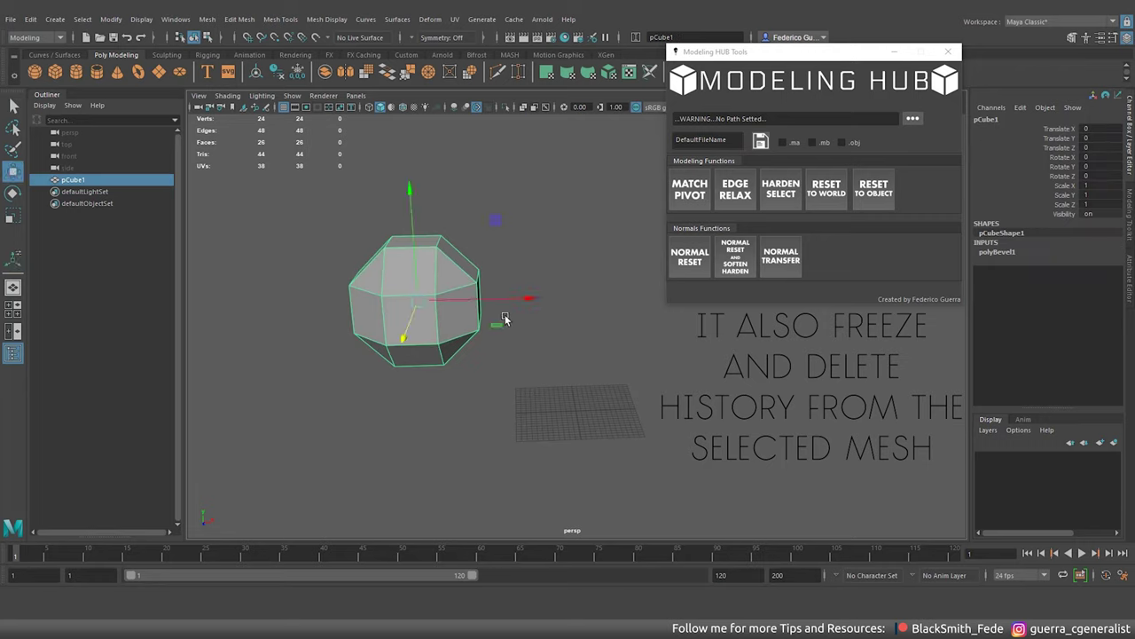
left_click(869, 200)
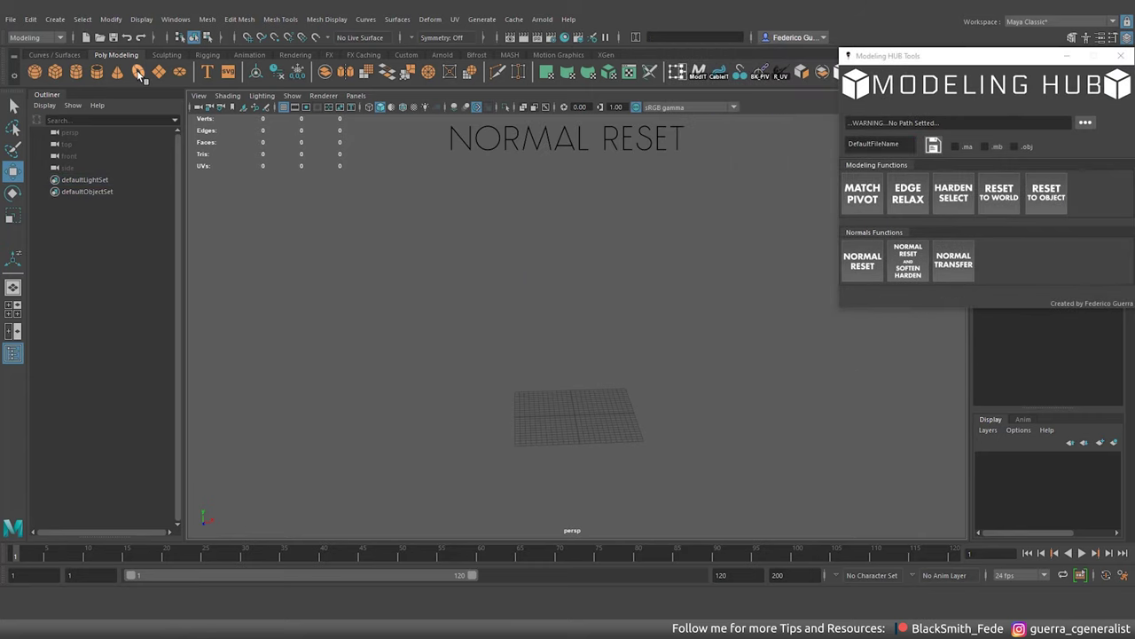
Create a polygon torus in the empty scene, scale it up, raise it above the grid and deselect it.
left_click(138, 72)
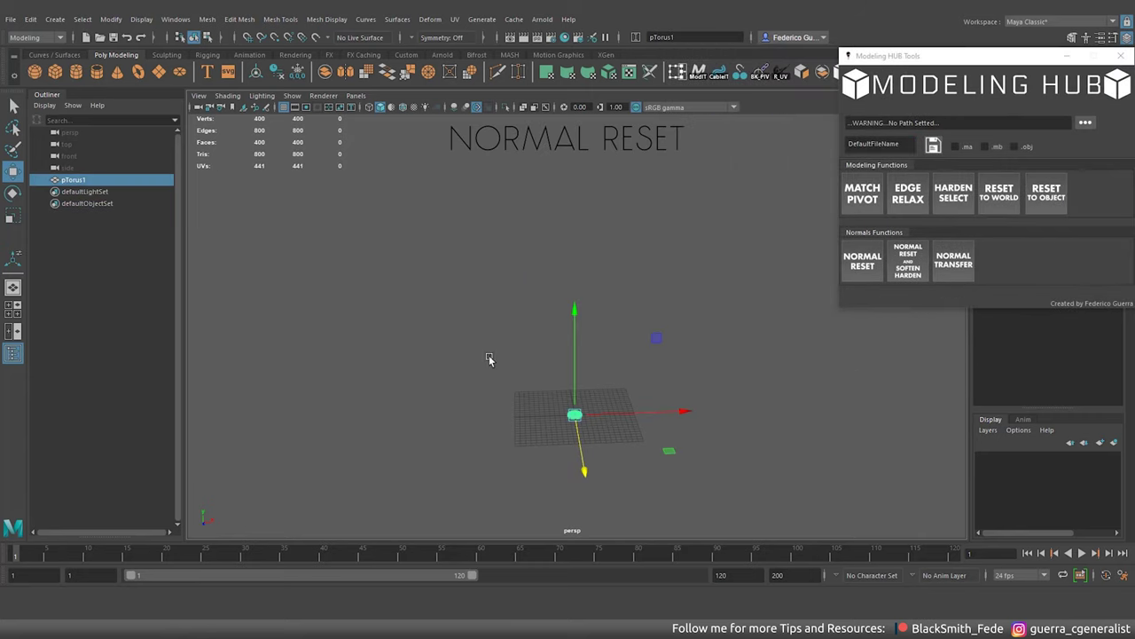
key("r")
middle_click_drag(724, 370, 848, 378)
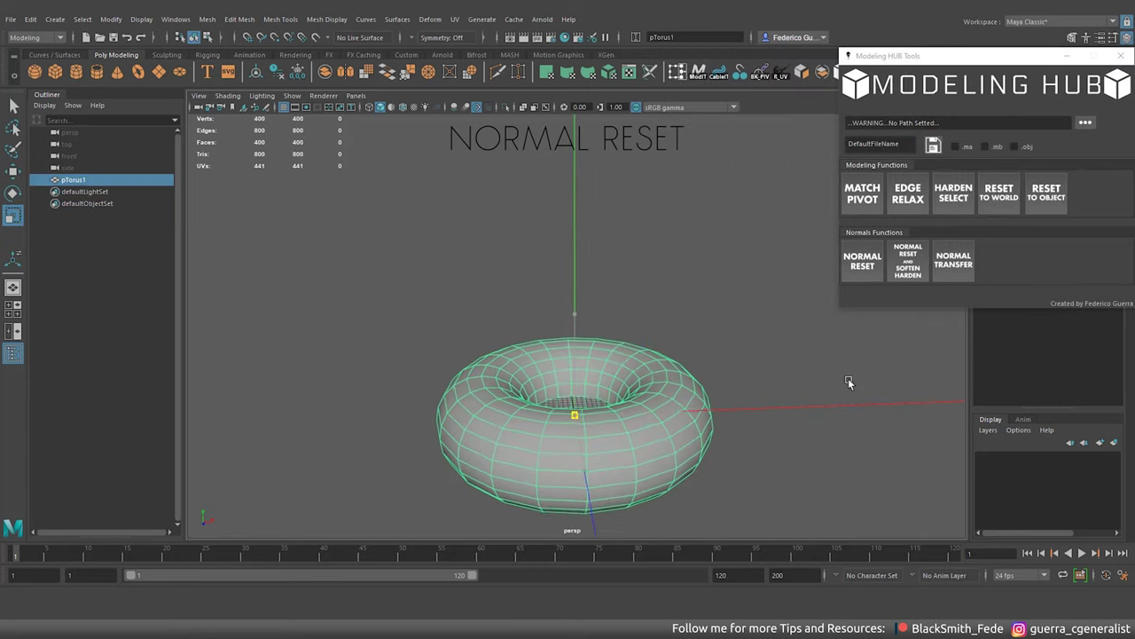
key("w")
left_click_drag(581, 344, 677, 289)
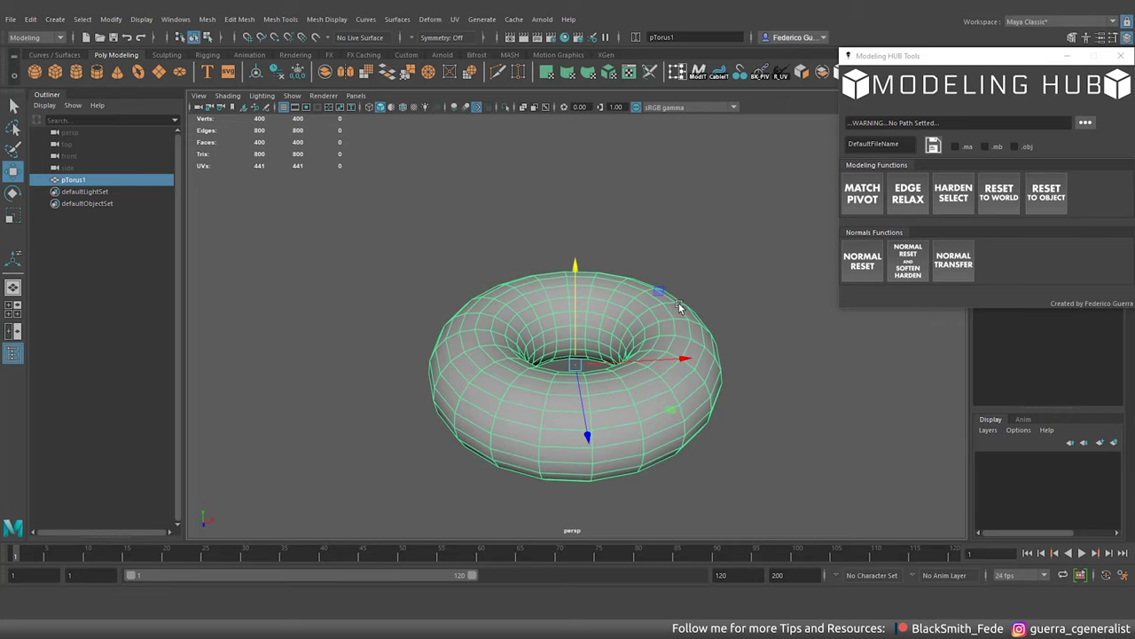
left_click(765, 330)
left_click_drag(765, 330, 735, 360, "alt")
Select the torus, run Normal Reset on it and inspect the deselected result.
left_click(735, 360)
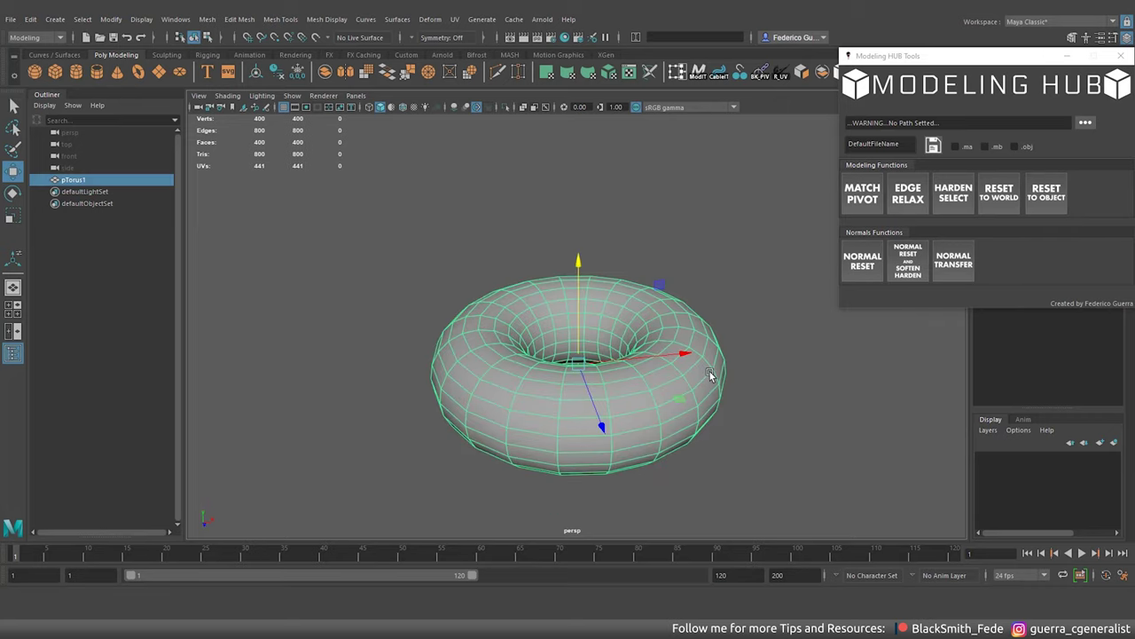
left_click(864, 278)
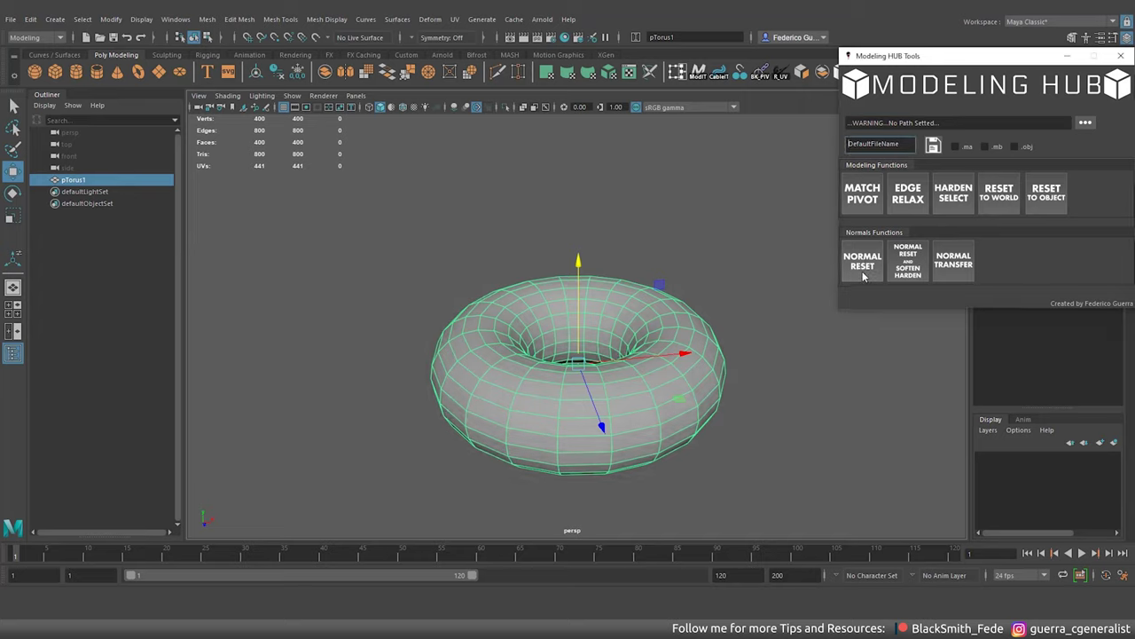
left_click(790, 374)
mouse_move(715, 390)
left_mouse_down("alt")
mouse_move(599, 390)
mouse_move(698, 374)
mouse_move(696, 386)
left_mouse_up("alt")
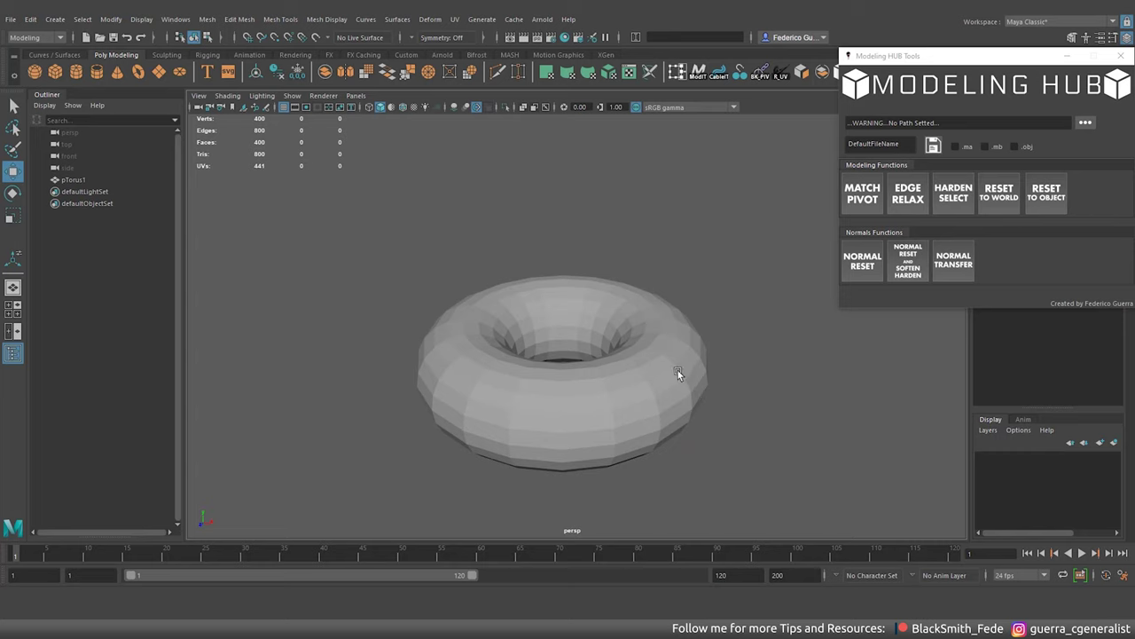
Select several edge loops around the torus, soften those edges and return to object mode.
left_click(677, 370)
right_click_drag(730, 273, 734, 242)
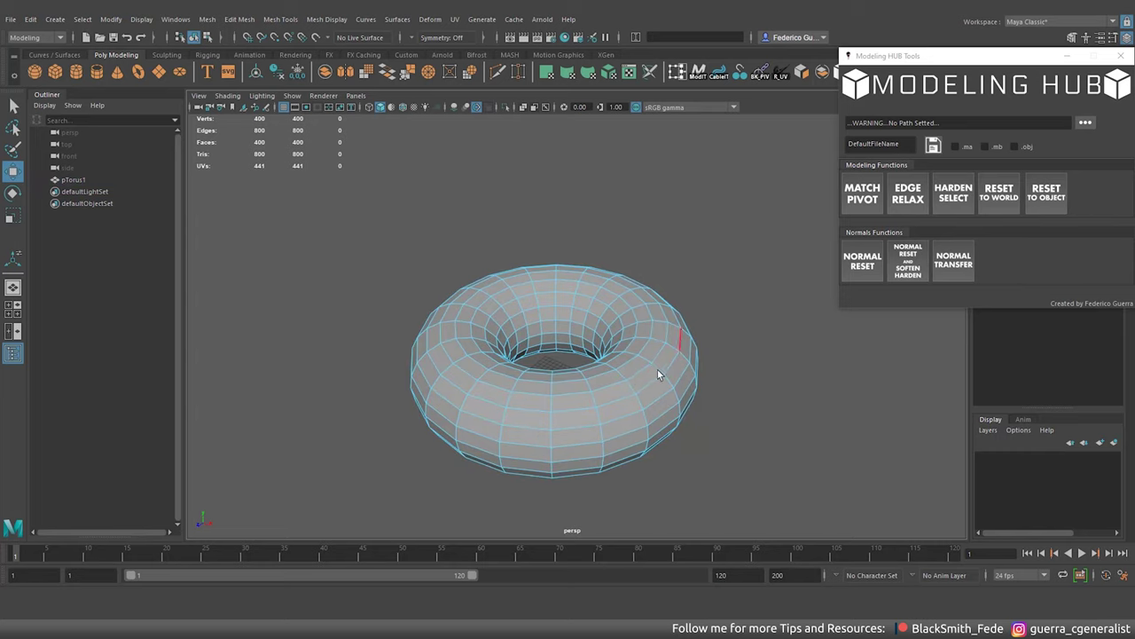
key("q")
double_click(597, 397)
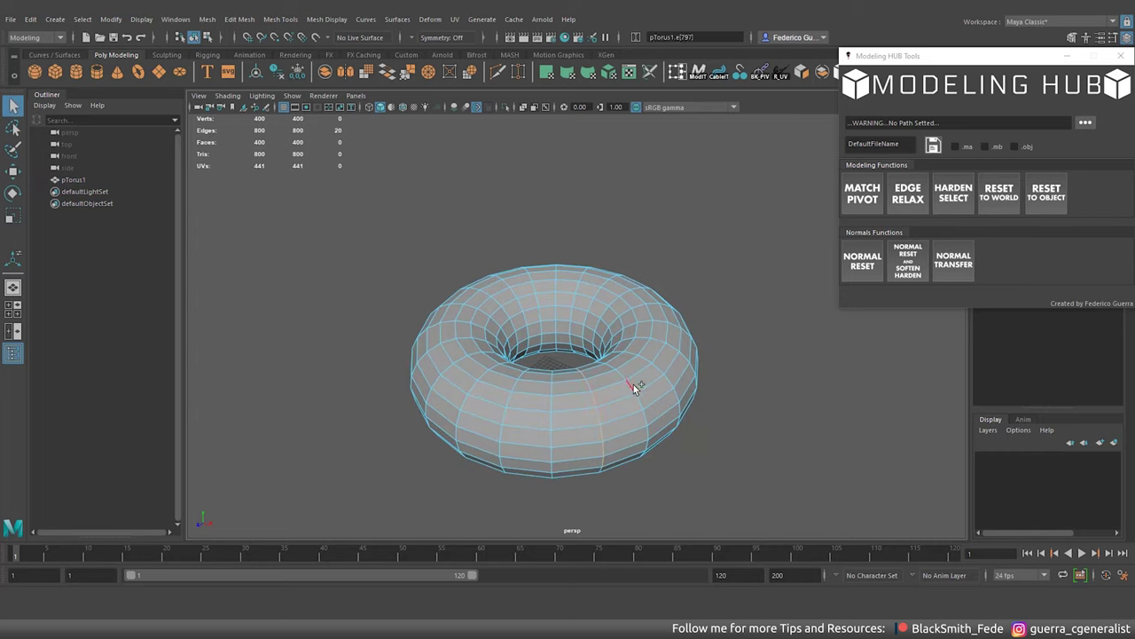
double_click(652, 398, "shift")
double_click(555, 402, "shift")
left_click(333, 21)
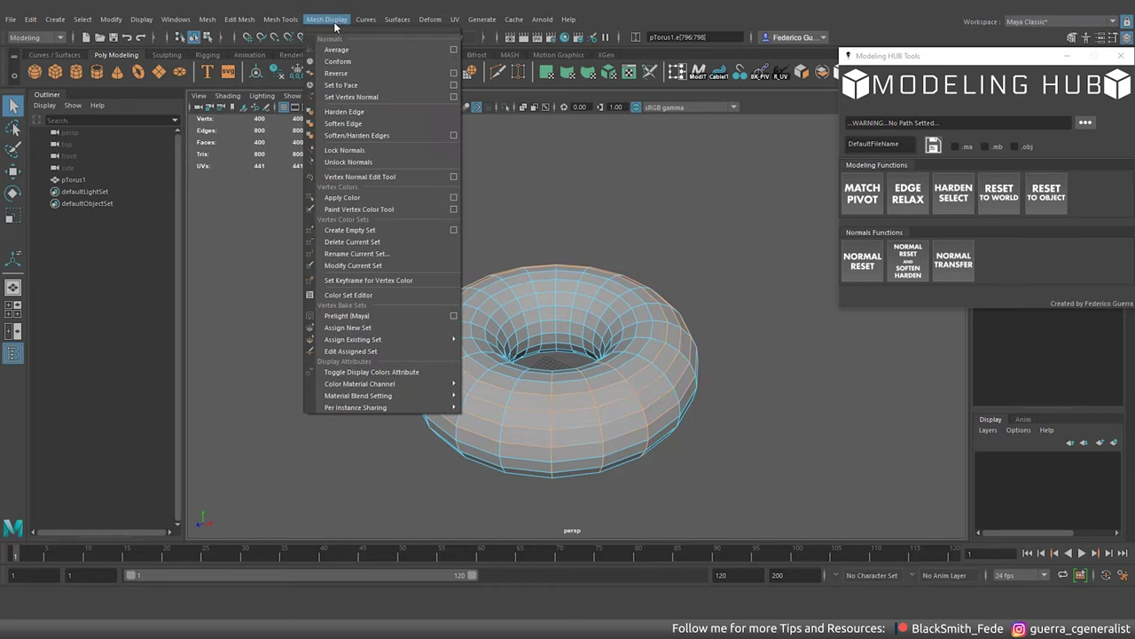
left_click(350, 119)
right_click_drag(520, 261, 588, 205)
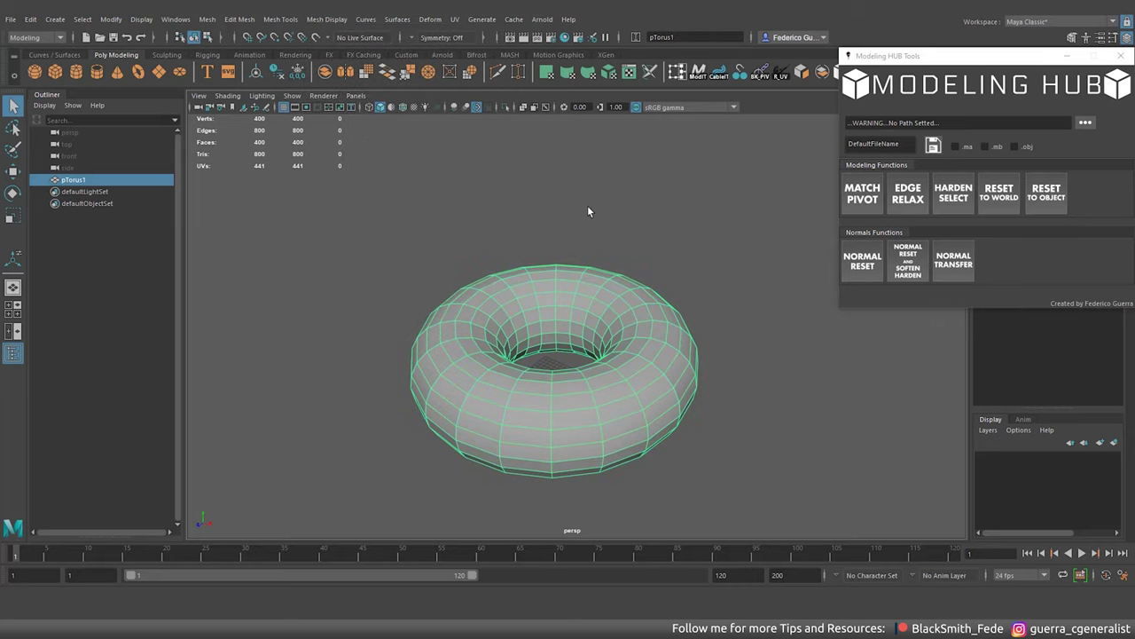
left_click(588, 205)
left_click_drag(621, 256, 684, 333, "alt")
Reset the normals of the torus with the softened edge loops using Normal Reset, and deselect it.
left_click(684, 333)
left_click(862, 261)
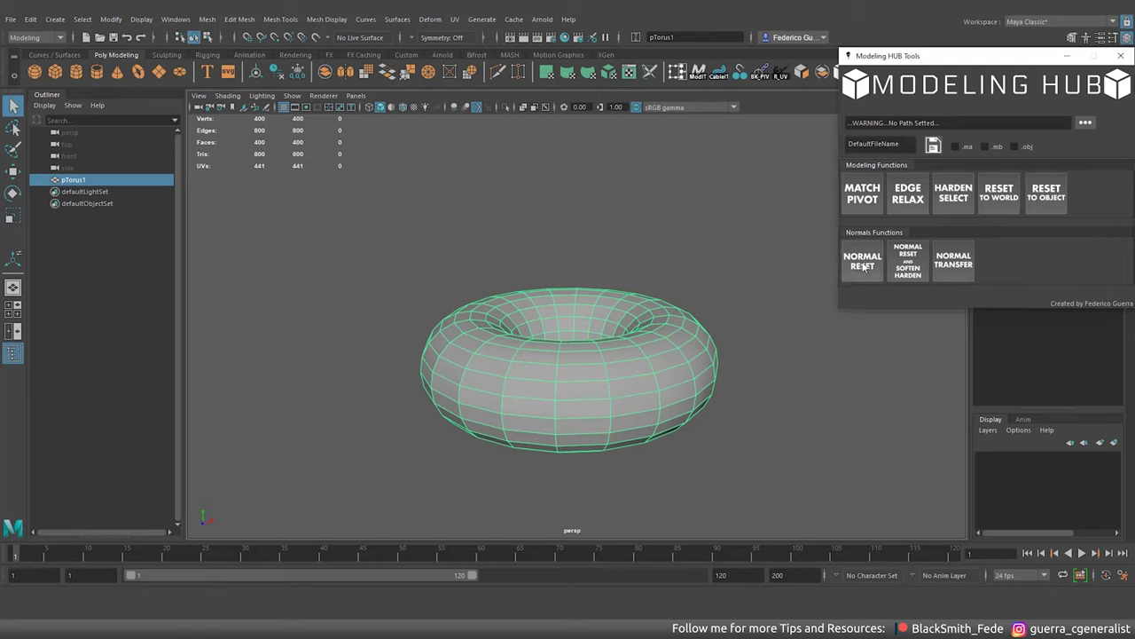
left_click_drag(699, 383, 740, 305, "alt")
left_click(720, 281)
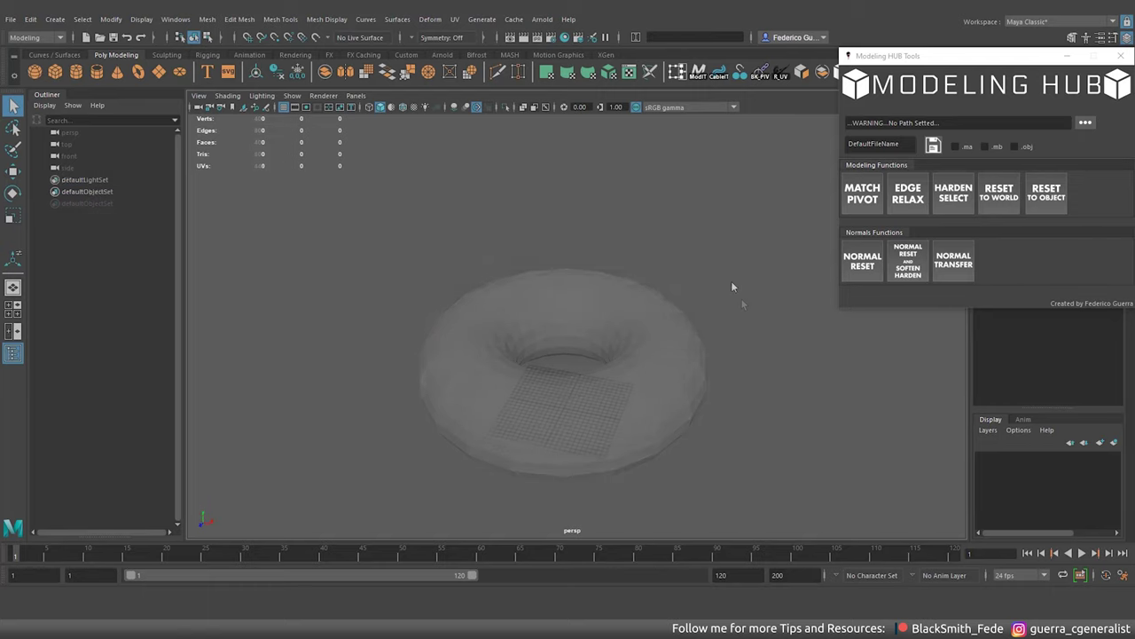
Create a new polygon torus for the soften test, scale it up, raise it and deselect it.
left_click(140, 75)
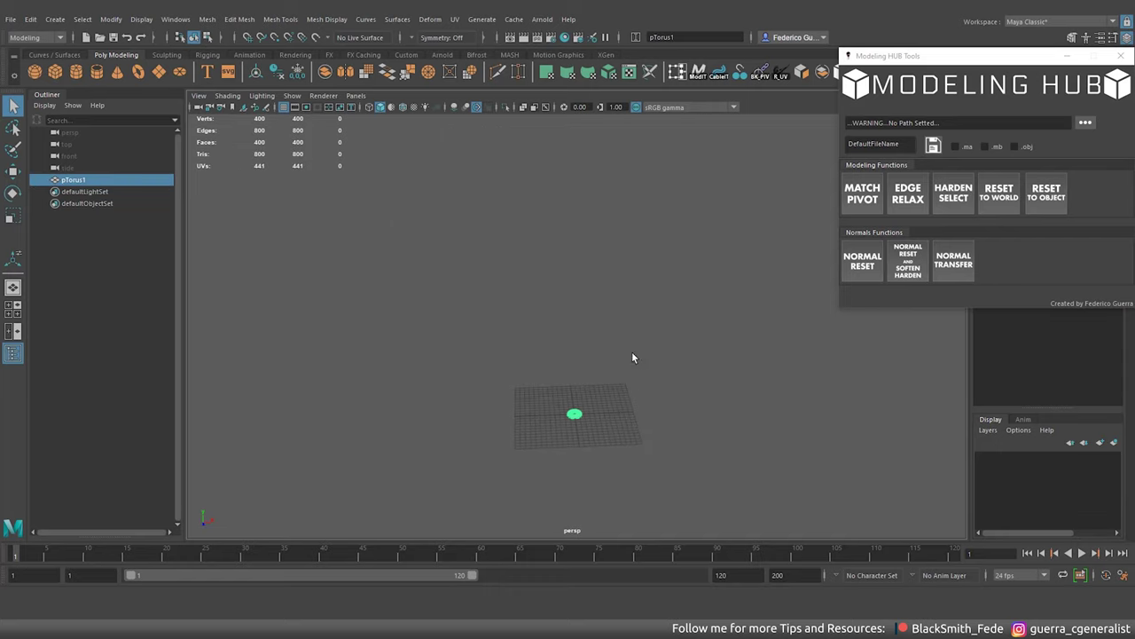
key("r")
middle_click_drag(669, 376, 848, 391)
key("w")
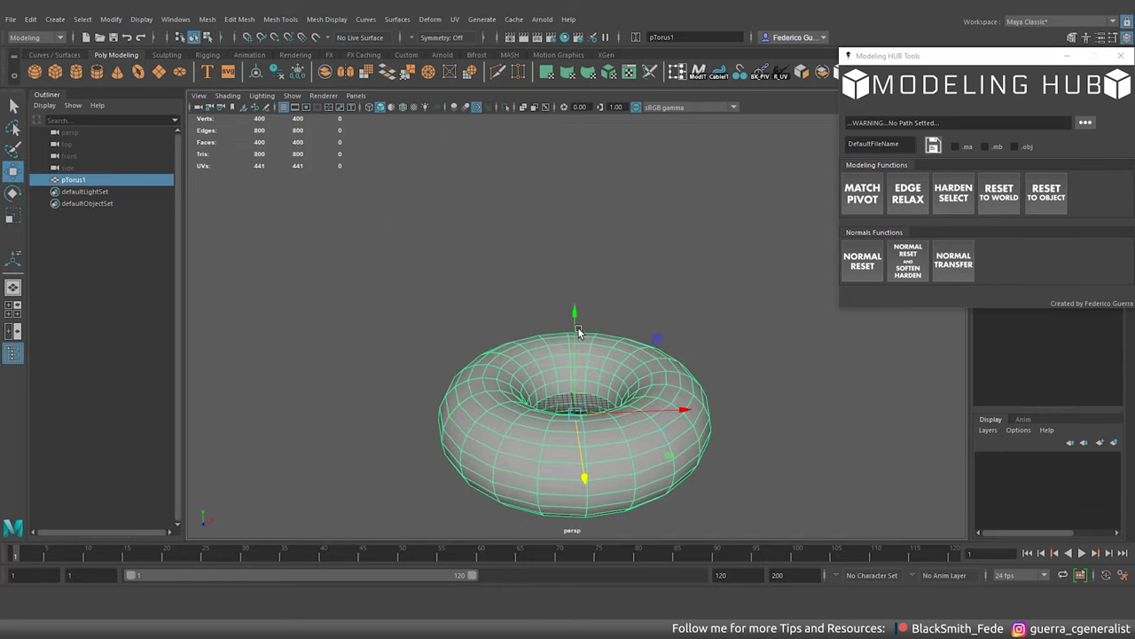
left_click_drag(579, 328, 792, 286)
left_click(762, 366)
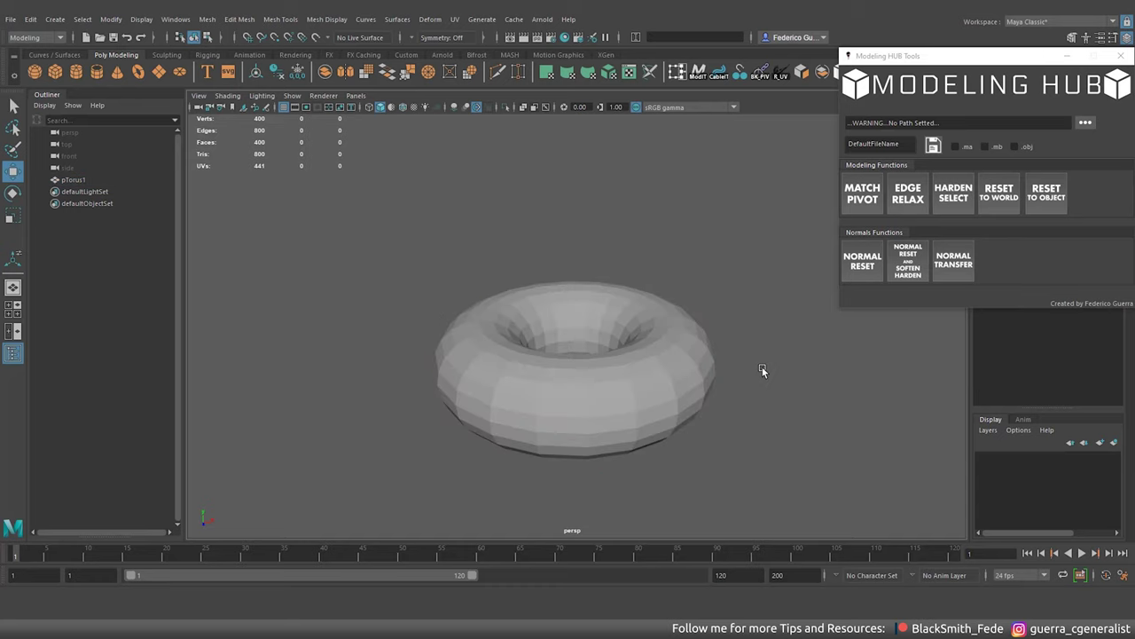
left_click_drag(762, 367, 671, 405, "alt")
Reset and soften the new torus's normals with Normal Reset and Soften Harden, then return to object mode and deselect it.
left_click(639, 375)
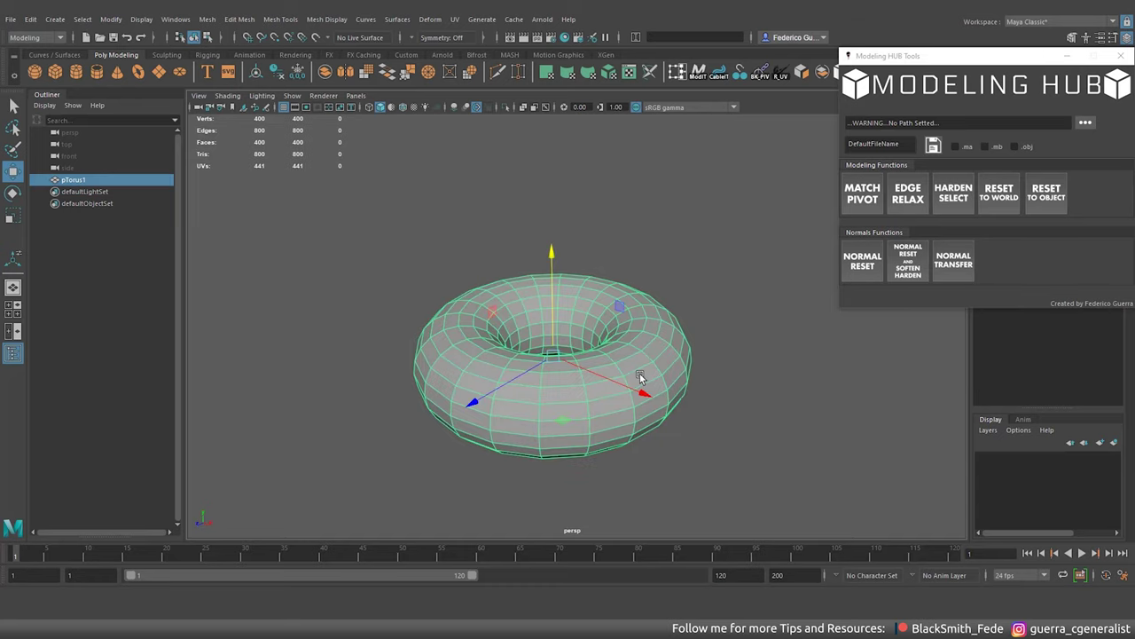
left_click(912, 264)
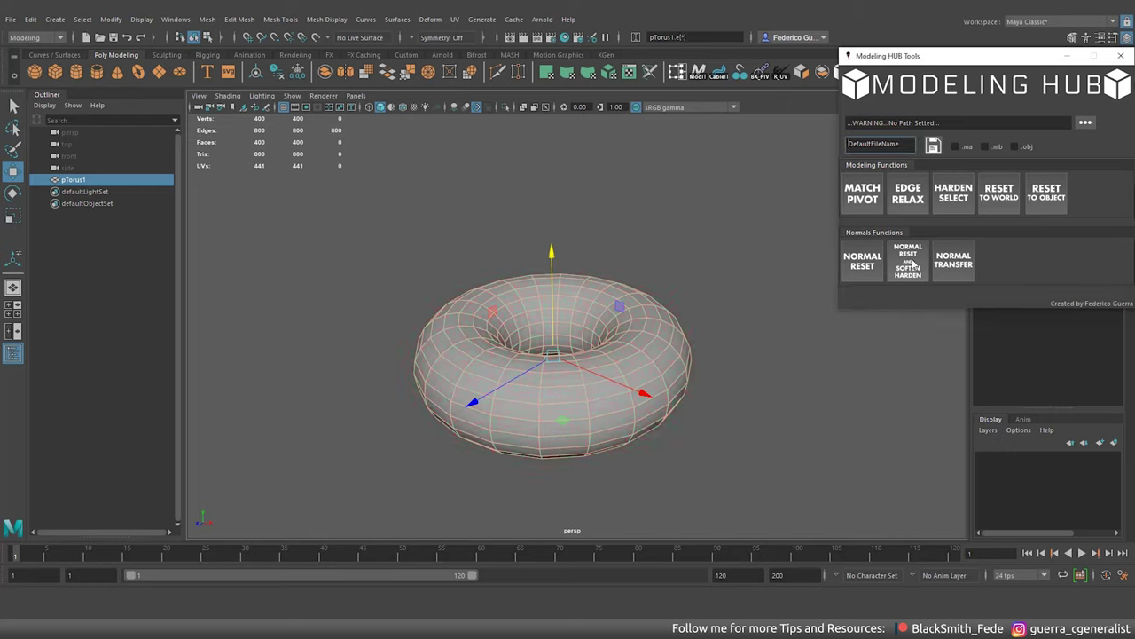
right_click_drag(683, 276, 734, 256)
left_click(734, 256)
left_click_drag(735, 256, 700, 305, "alt")
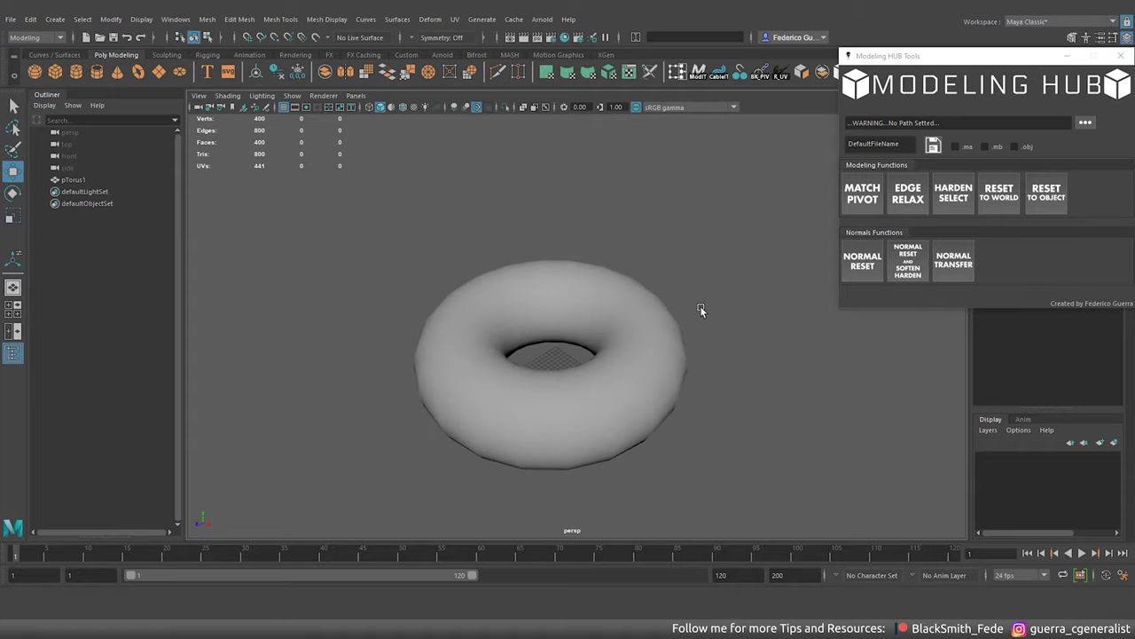
Delete the smoothed torus from the scene.
left_click(635, 331)
key("Delete")
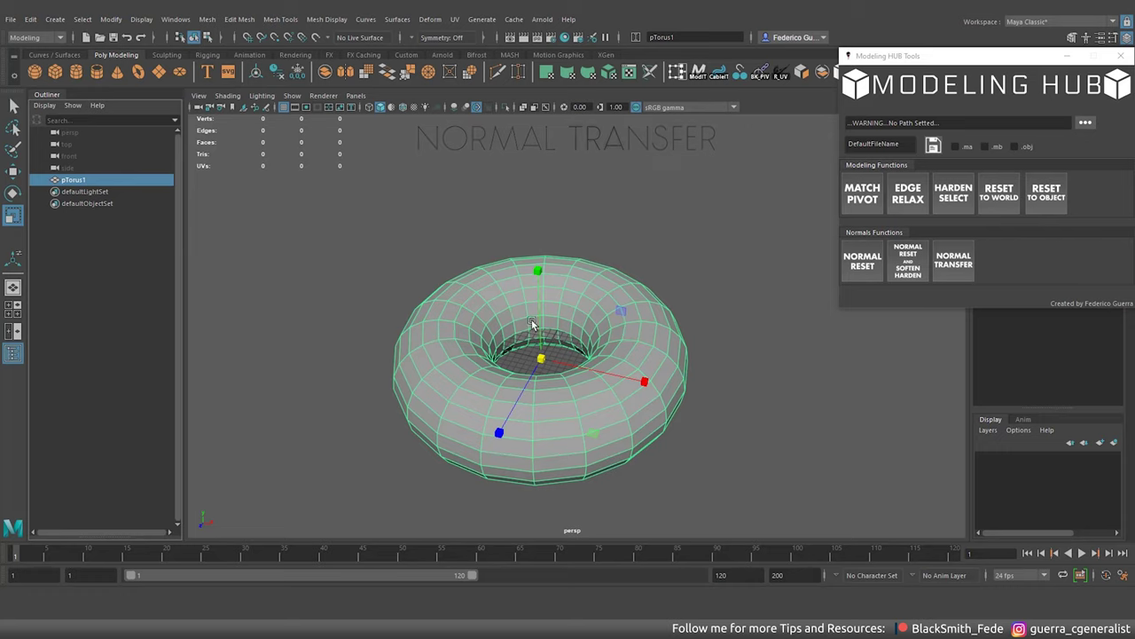
Deselect the torus and turn on wireframe display over the shaded view.
left_click(702, 351)
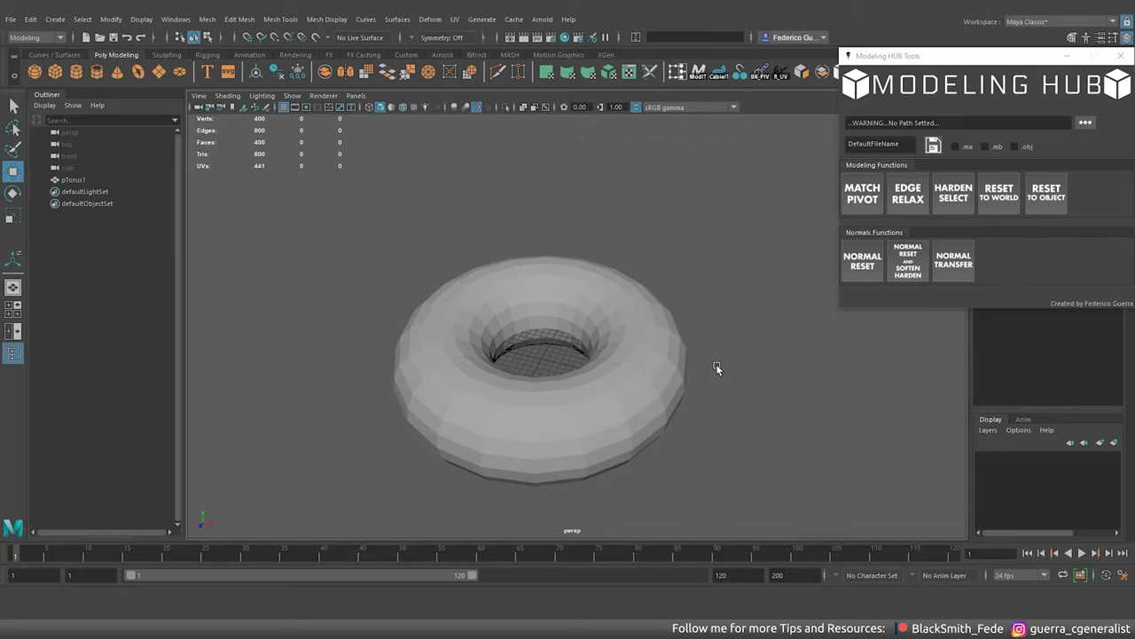
left_click(406, 109)
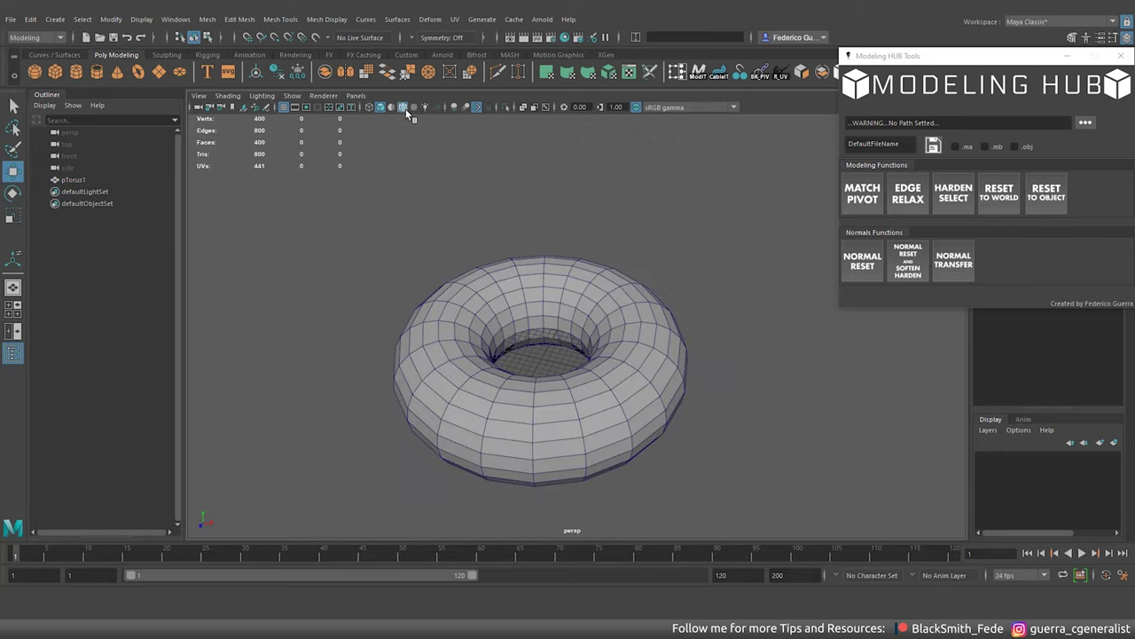
Turn off the wireframe overlay on the shaded view and duplicate the torus in place.
left_click(406, 108)
left_click(545, 278)
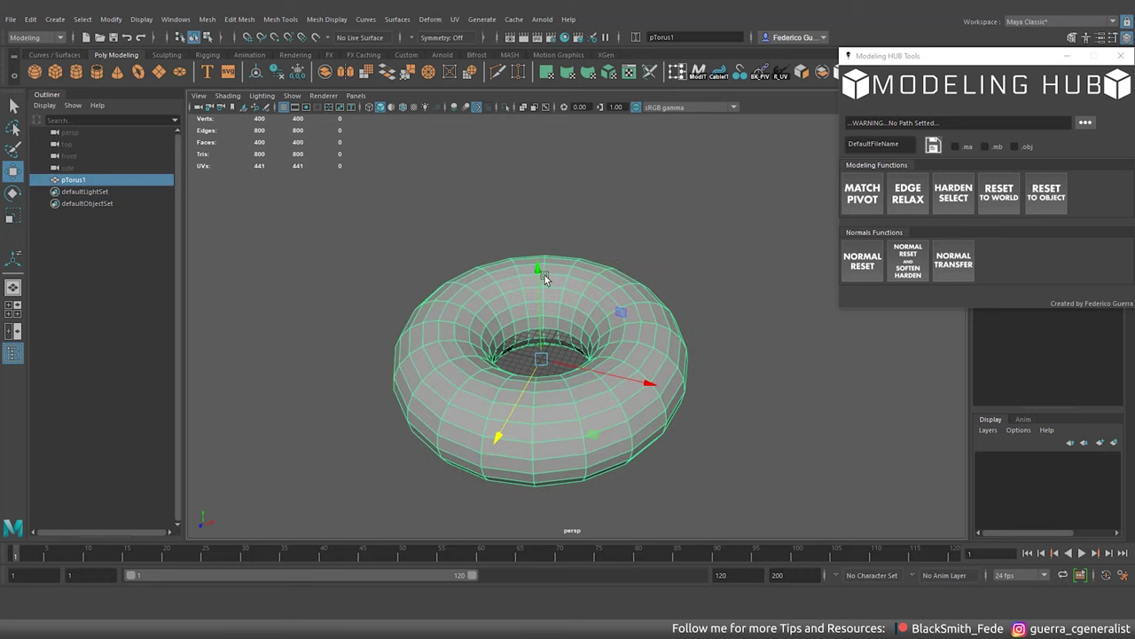
key("ctrl+d")
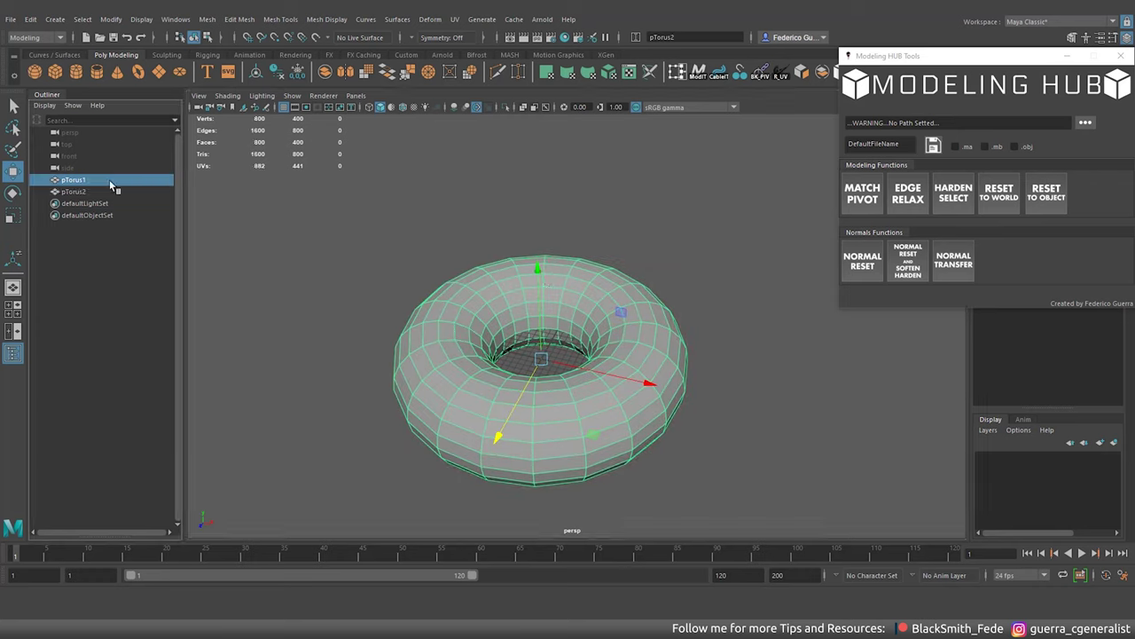
Rename the original torus pTorus_LOW and its duplicate pTorus_HIGH, then select both.
double_click(109, 179)
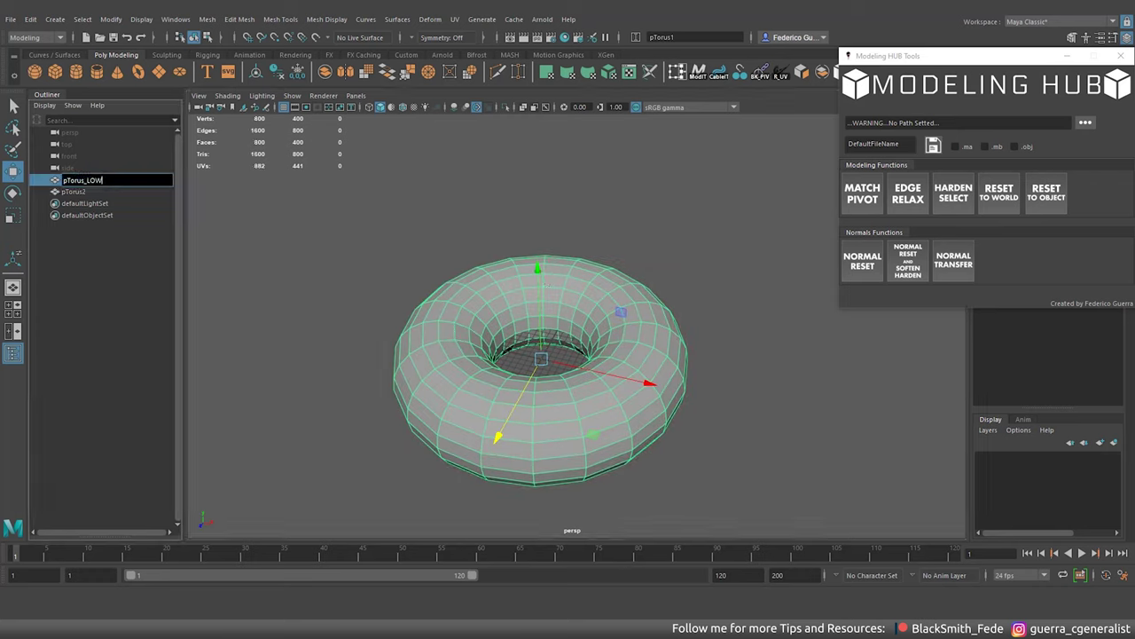
type("pTorus_LOW")
key("Return")
double_click(96, 191)
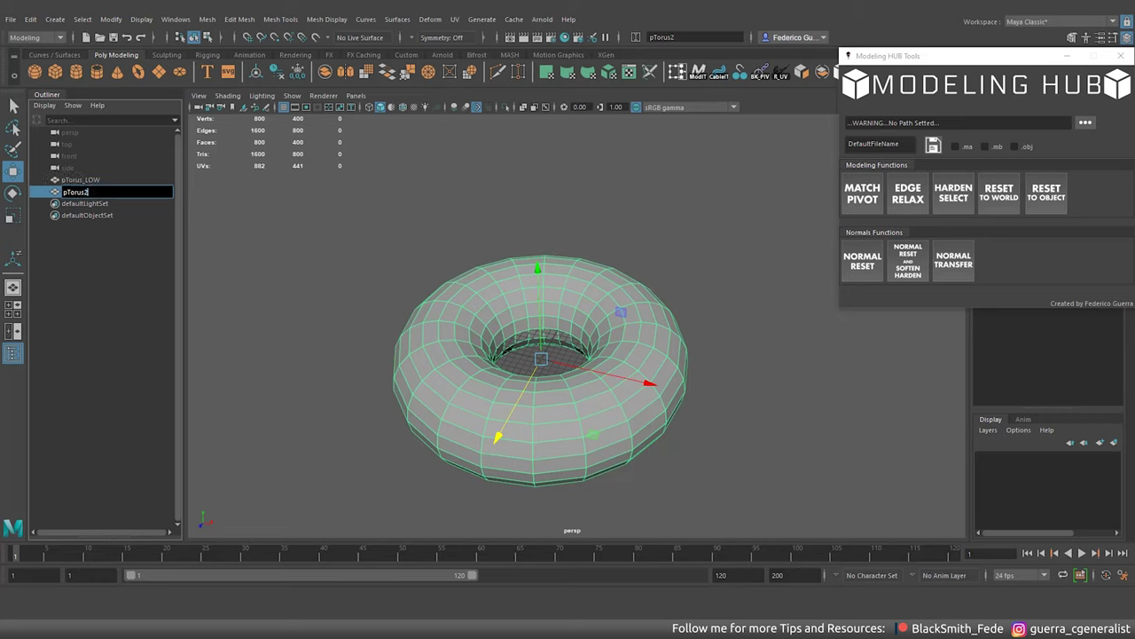
type("pTorus_HIGH")
key("Return")
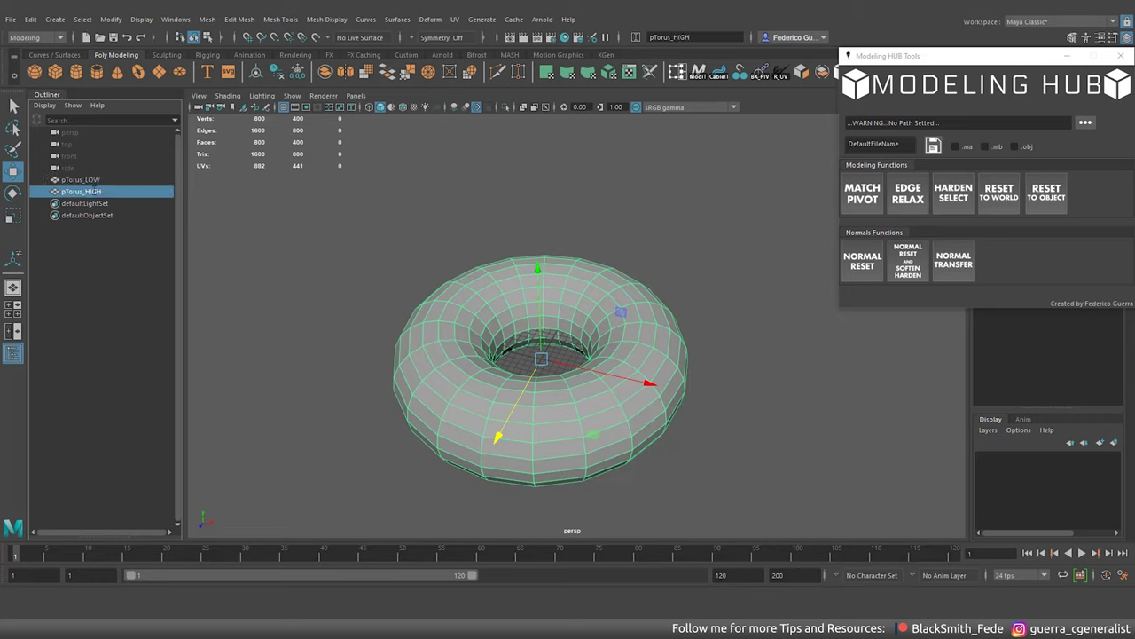
left_click(89, 180, "ctrl")
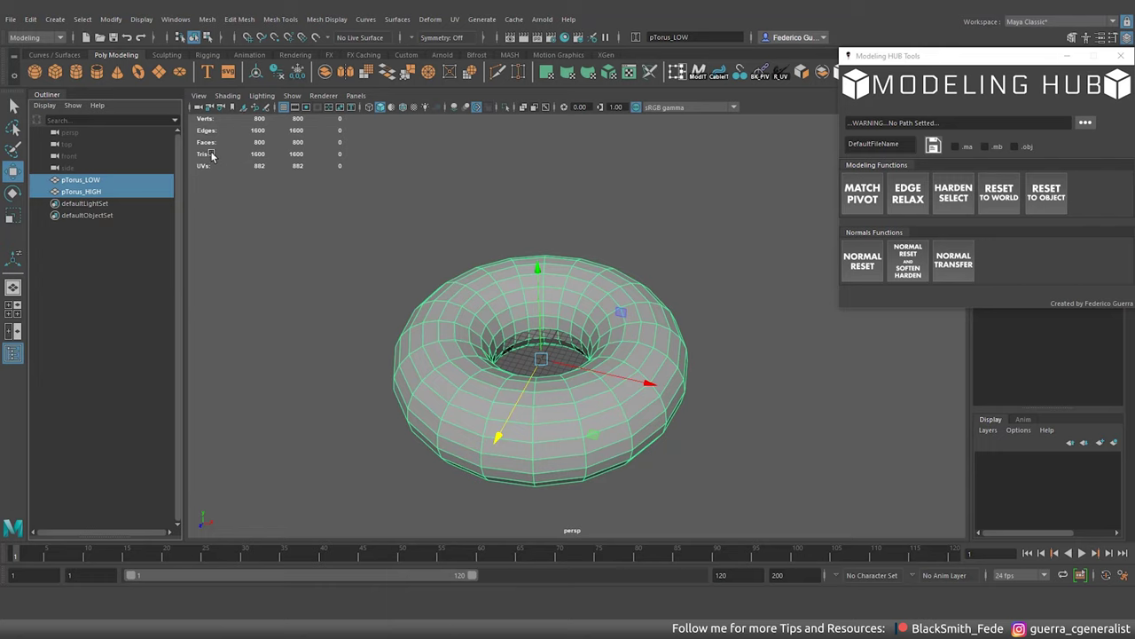
Smooth pTorus_HIGH with one division and reselect it as an object.
left_click(108, 193)
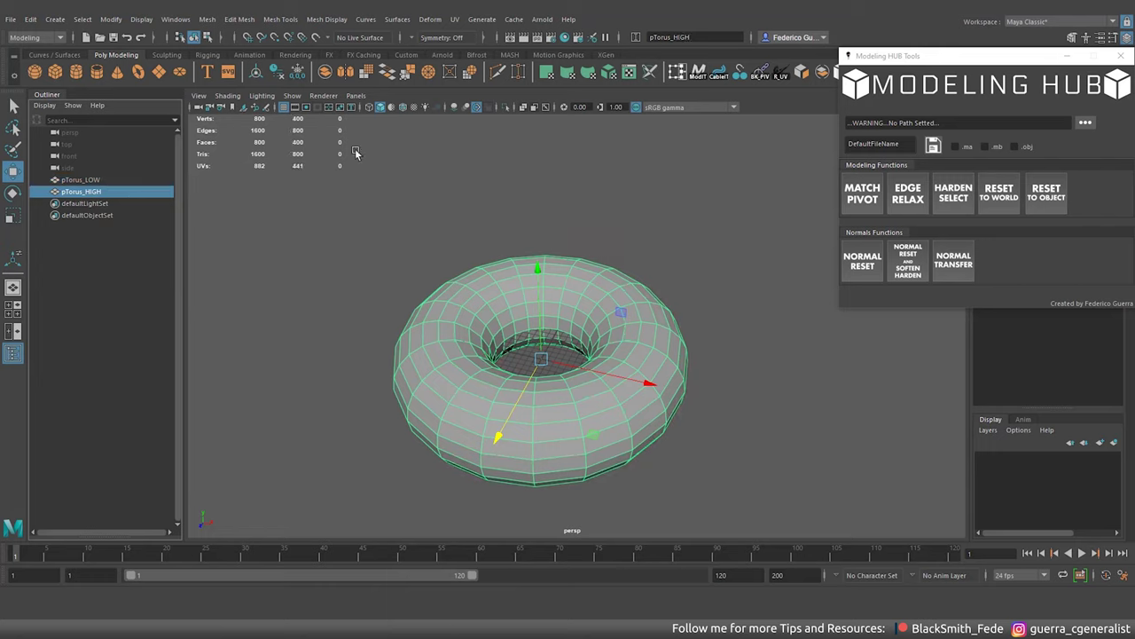
left_click(366, 72)
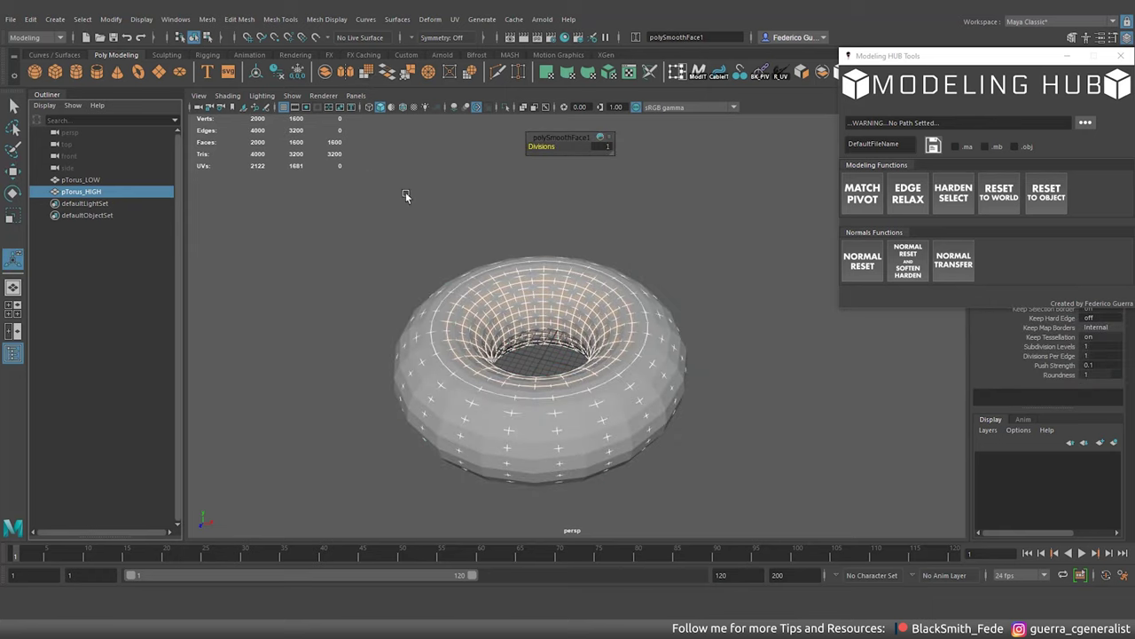
left_click(114, 193)
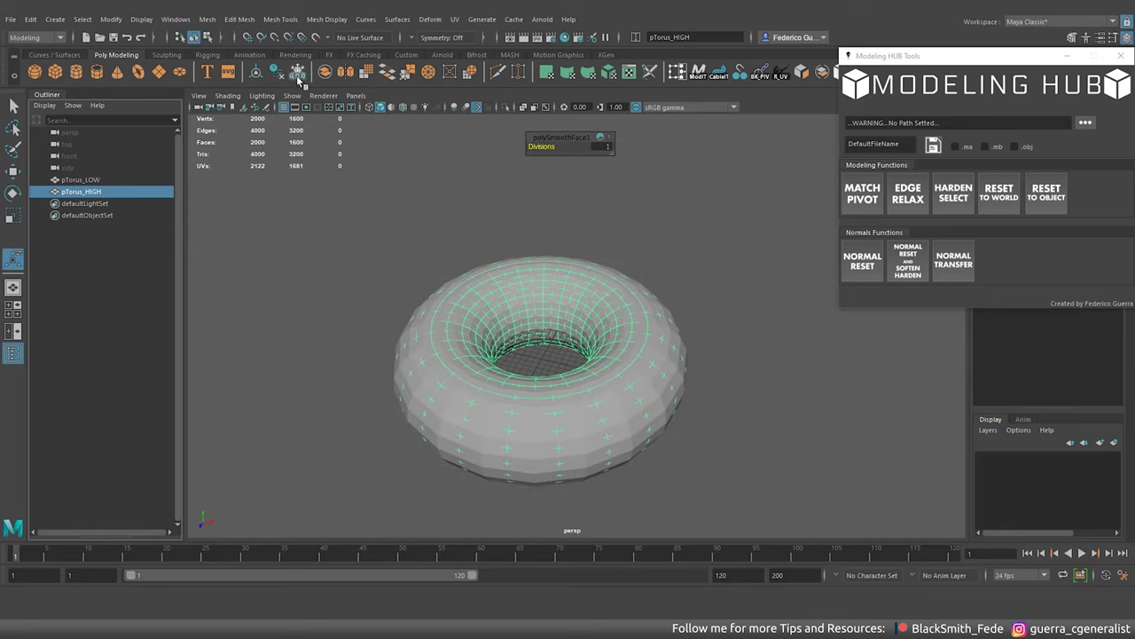
Transfer normals between the tori with Normal Transfer, selecting pTorus_HIGH first and pTorus_LOW second.
left_click(102, 177)
left_click(102, 192)
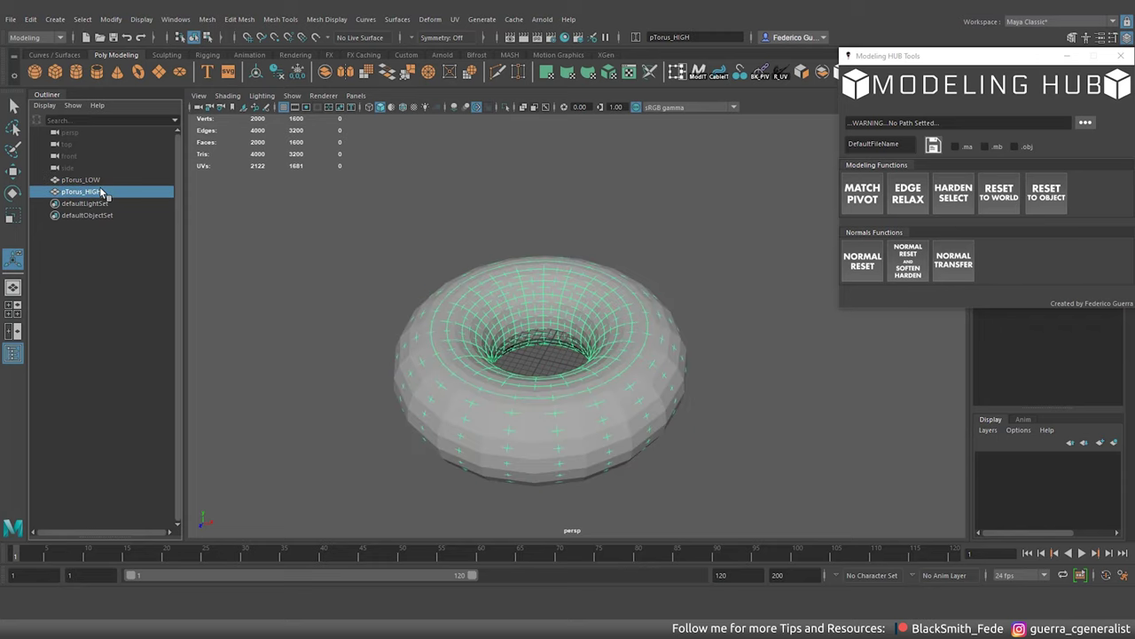
left_click(101, 179, "shift")
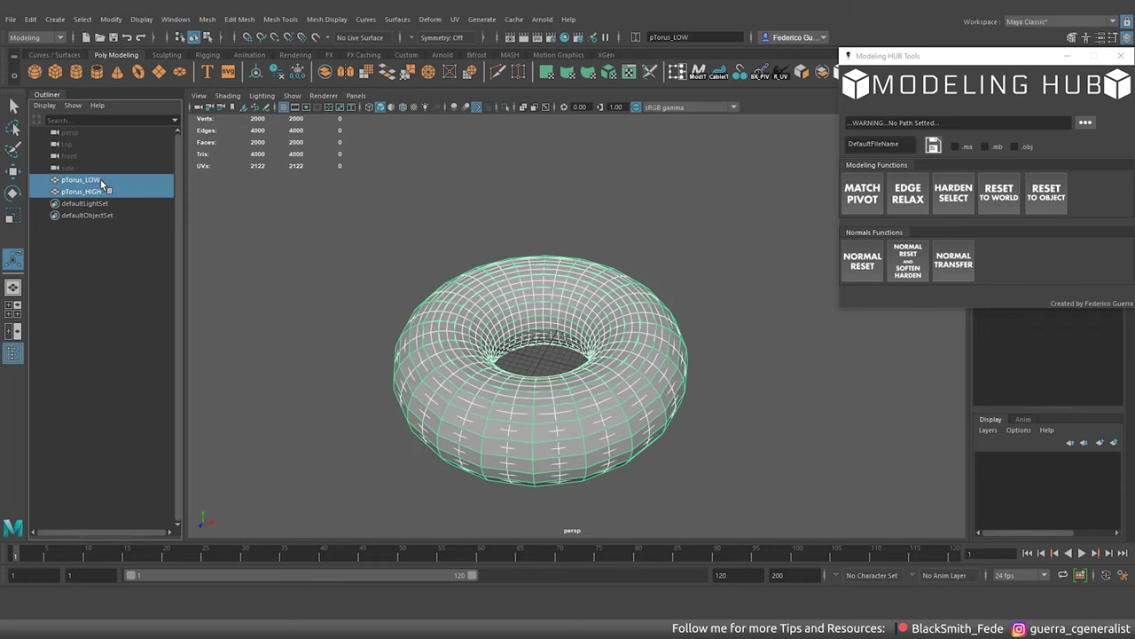
left_click(961, 267)
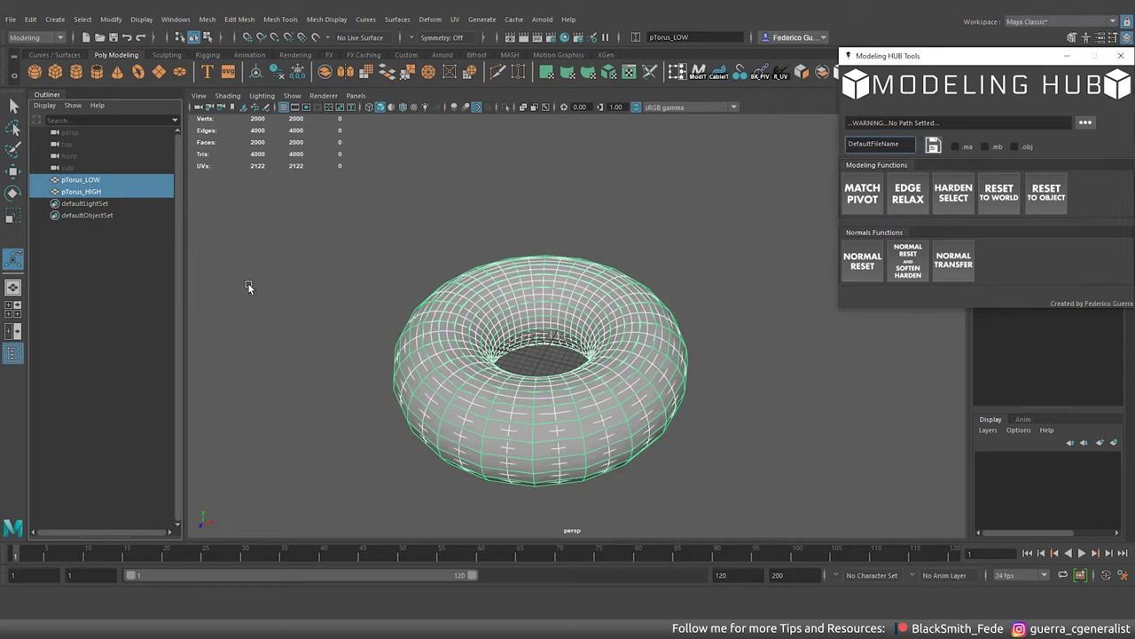
Move pTorus_HIGH beside pTorus_LOW so the two do not overlap, then deselect it.
left_click(124, 191)
key("w")
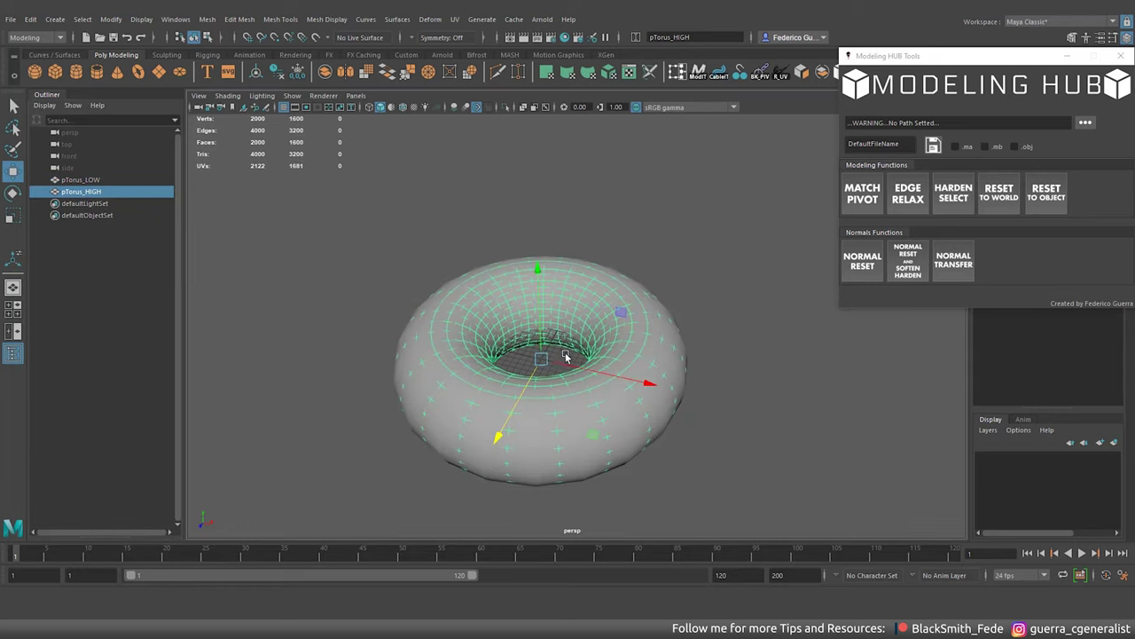
left_click_drag(578, 369, 610, 308)
left_click(552, 261)
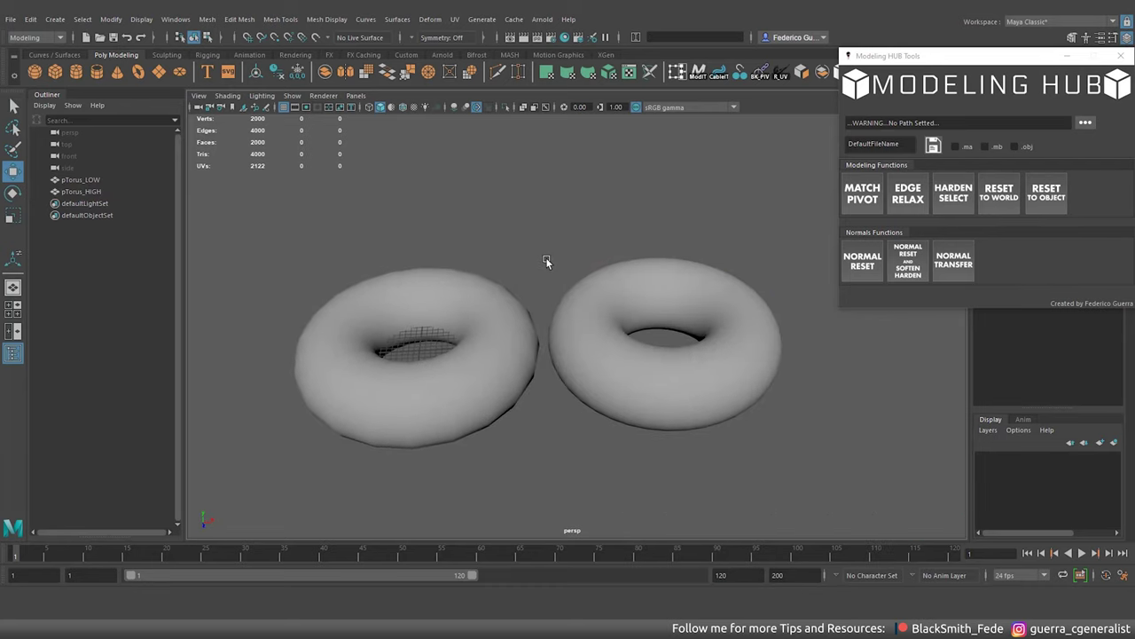
Compare the topology and shading of both tori with the wireframe overlay switched on and off.
left_click(403, 107)
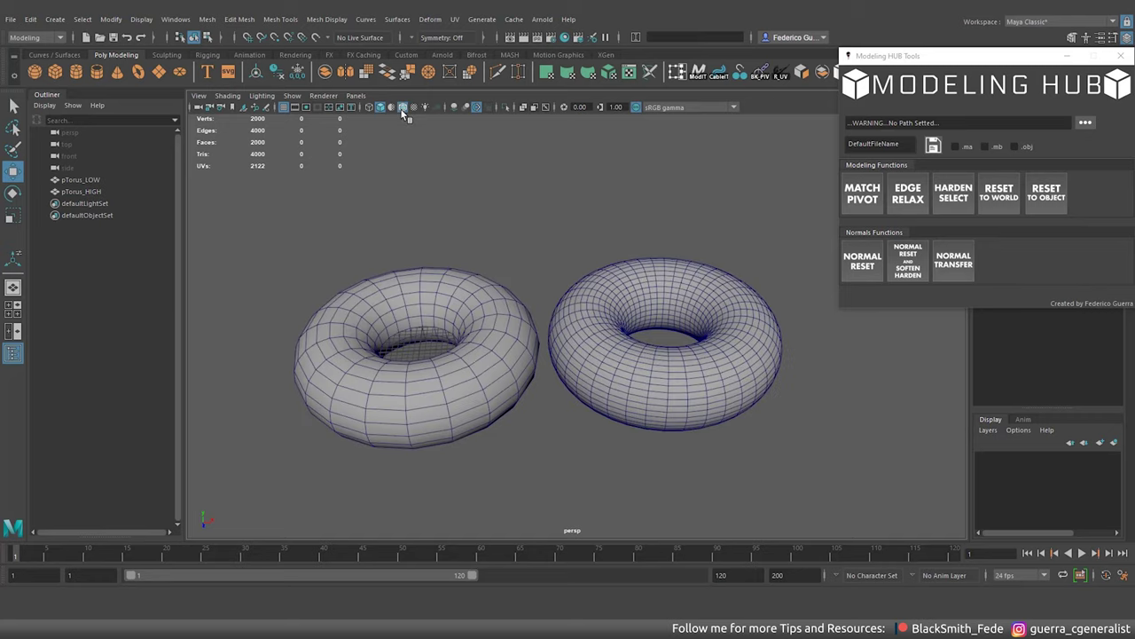
left_click(403, 107)
mouse_move(497, 222)
left_mouse_down("alt")
mouse_move(517, 242)
mouse_move(516, 262)
mouse_move(513, 226)
left_mouse_up("alt")
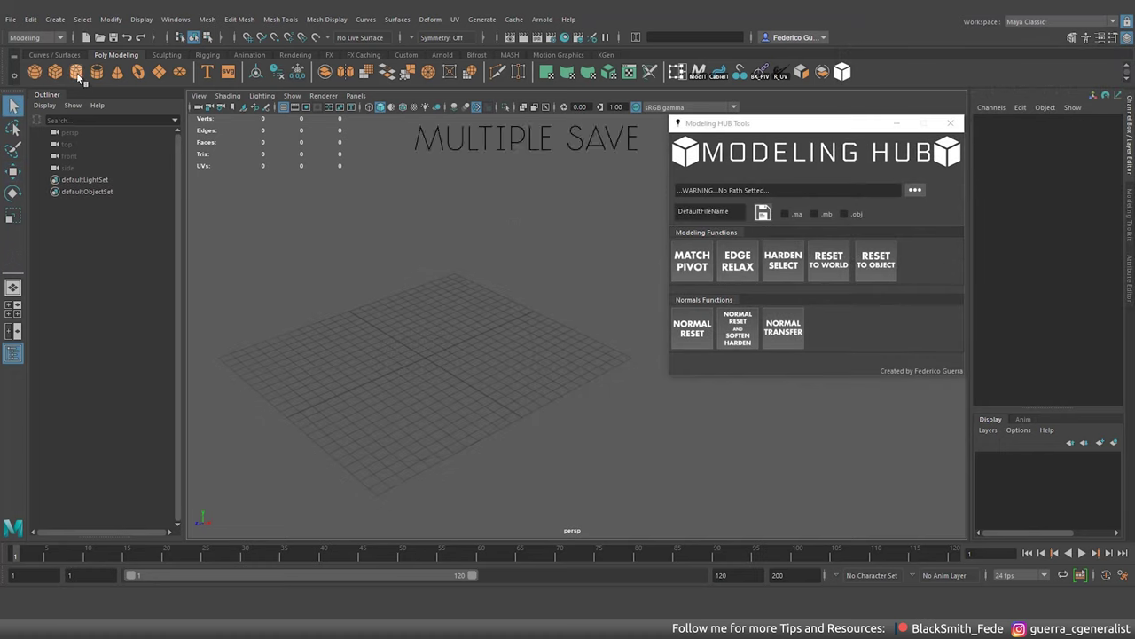
Create a polygon cylinder, scale it uniformly to about 2.88 and move it to about 5.61 along Z.
left_click(76, 73)
key("r")
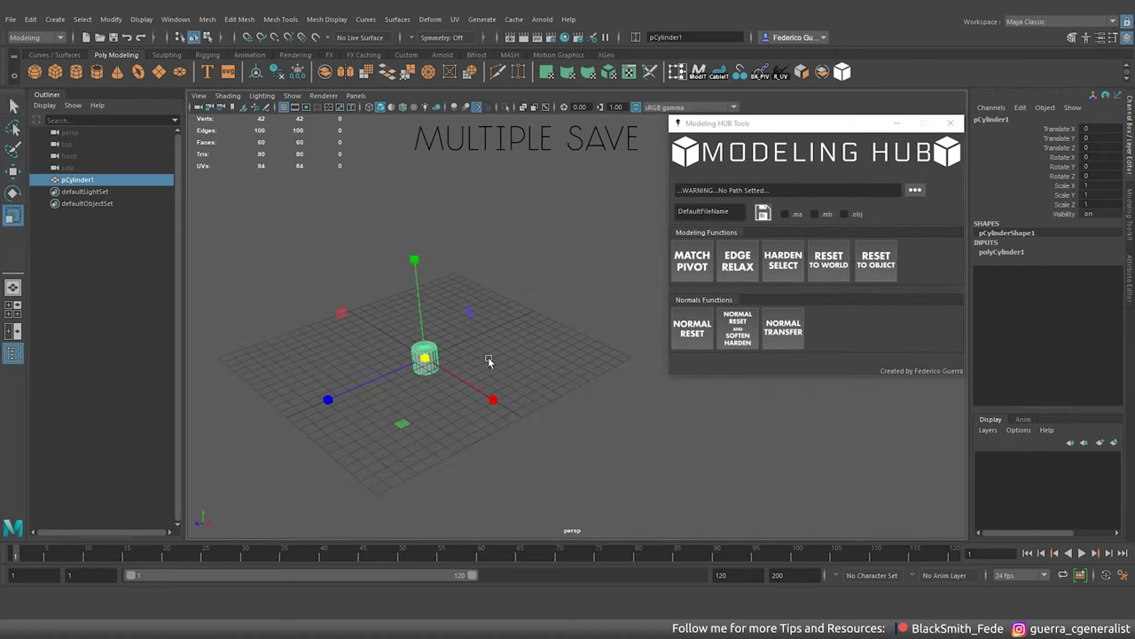
left_click_drag(424, 359, 527, 356)
key("w")
left_click_drag(368, 348, 321, 372)
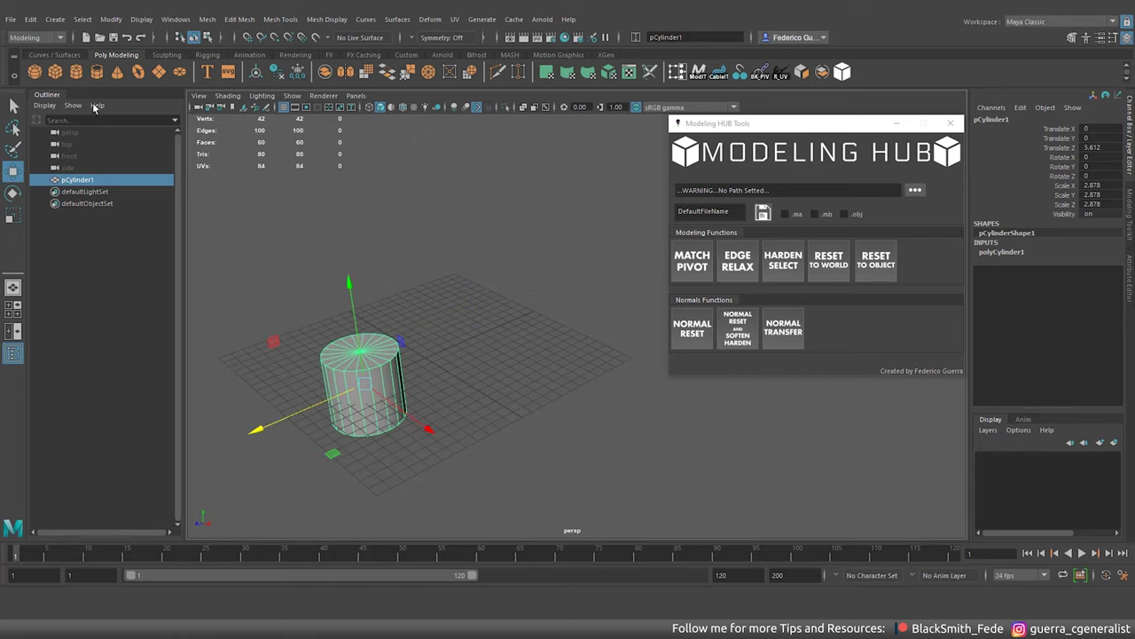
Create a polygon cube scaled uniformly to about 5.09, move it to about X 1.66, Z -4.73, and deselect it.
left_click(55, 72)
key("r")
middle_click_drag(512, 351, 576, 355)
key("w")
middle_click_drag(409, 421, 467, 411)
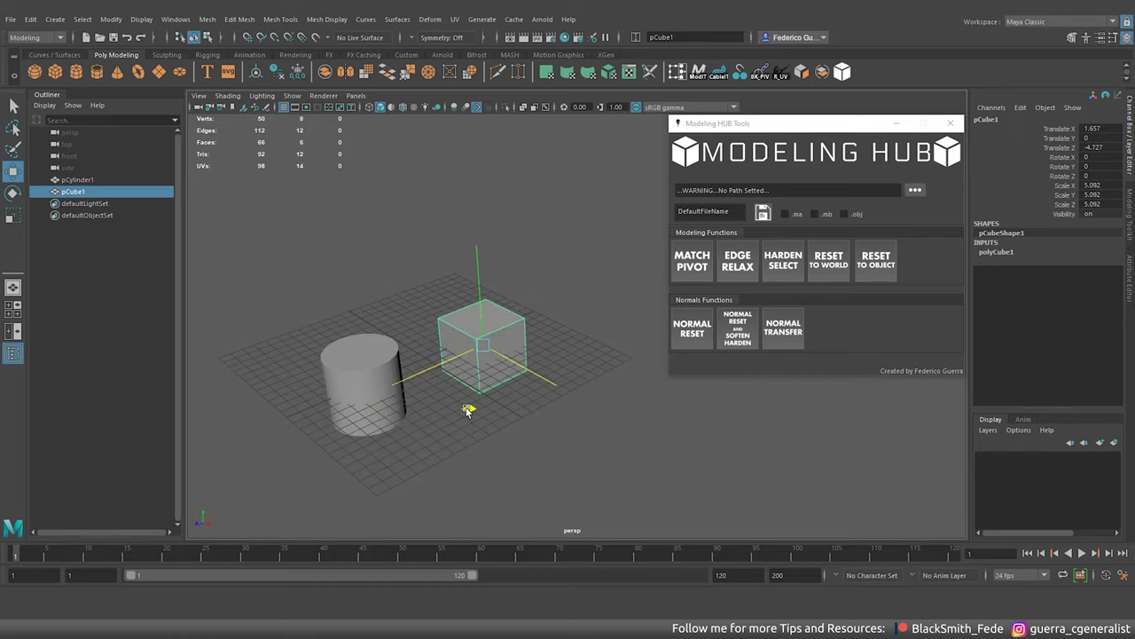
left_click(524, 441)
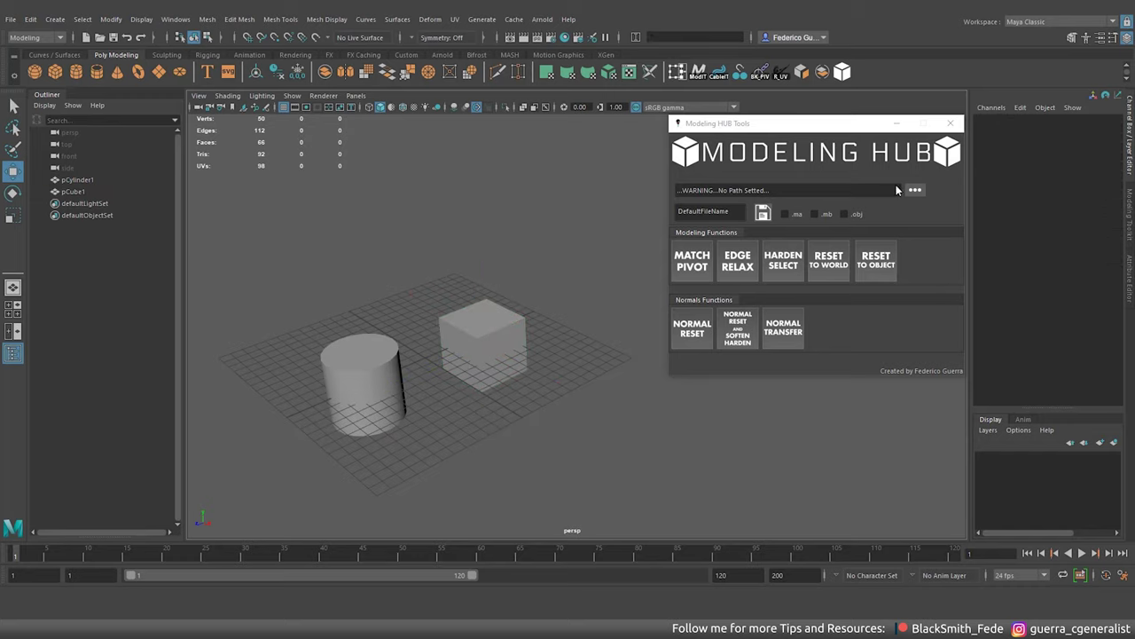
Set the Modeling HUB save directory to the FOLDER_SAVE folder on the Desktop.
left_click(920, 190)
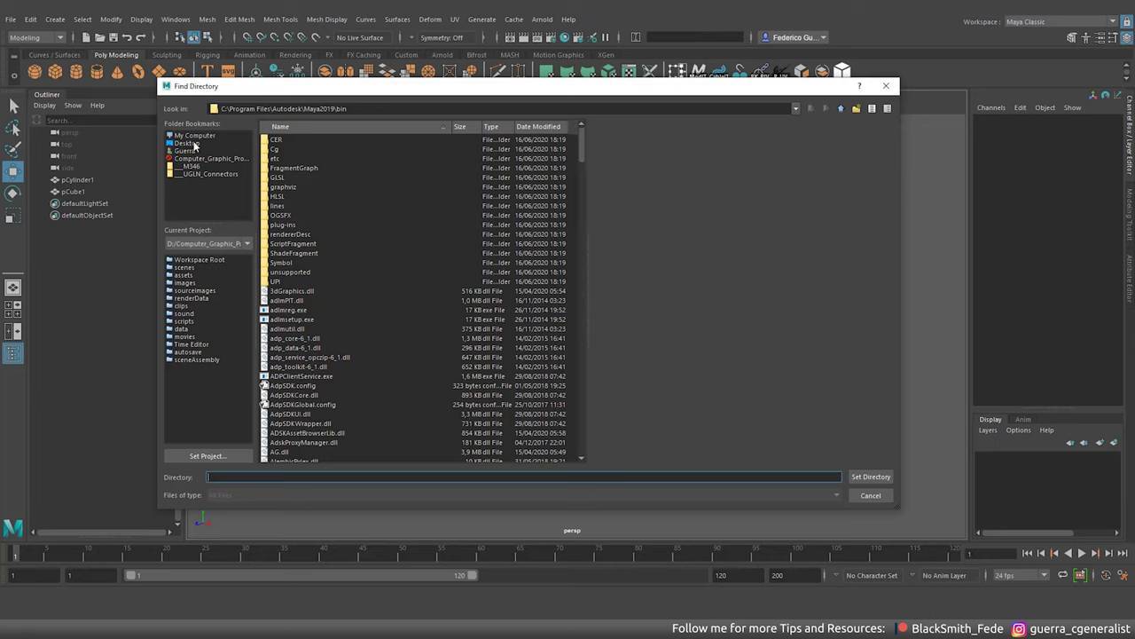
left_click(186, 142)
left_click(292, 149)
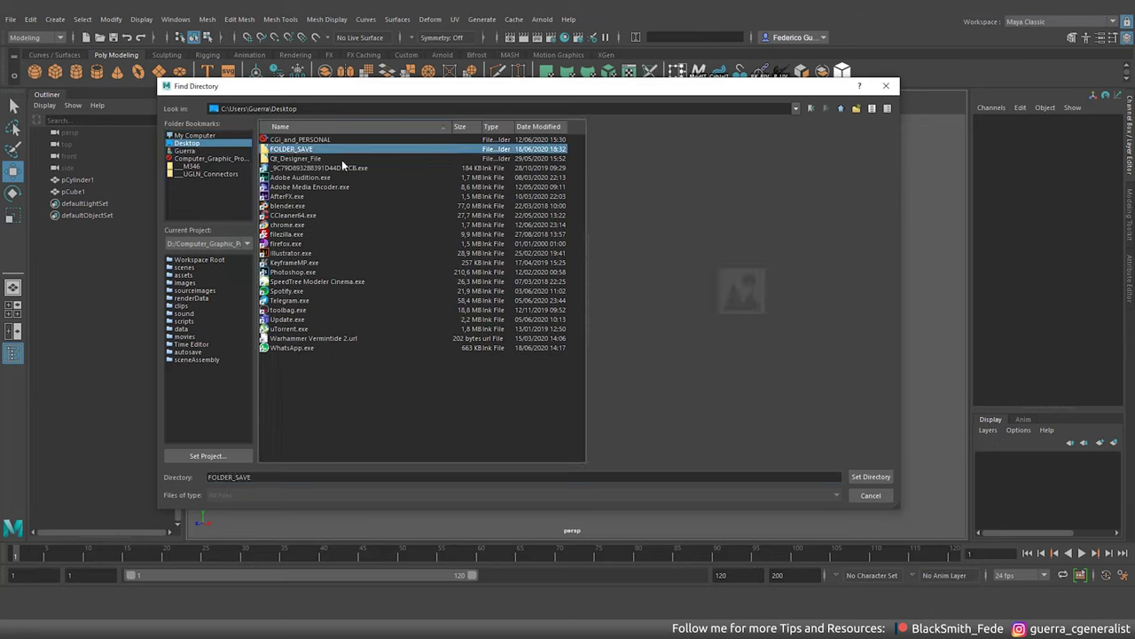
left_click(870, 477)
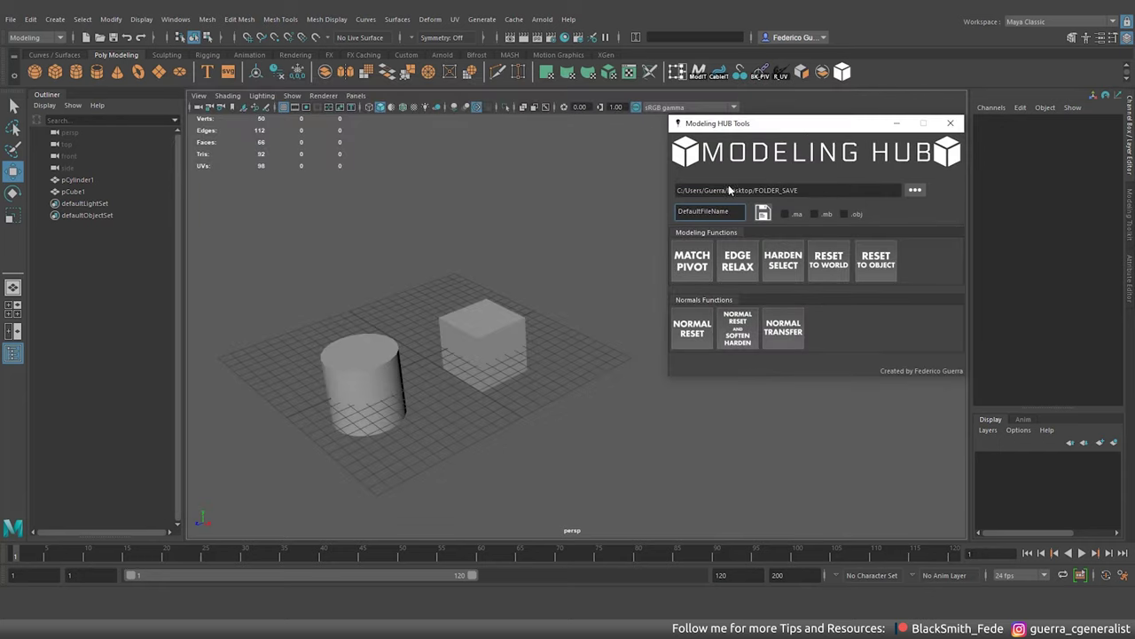
Name the file Test_Save, enable the .ma, .mb and .obj formats, and save the scene with Modeling HUB.
double_click(703, 211)
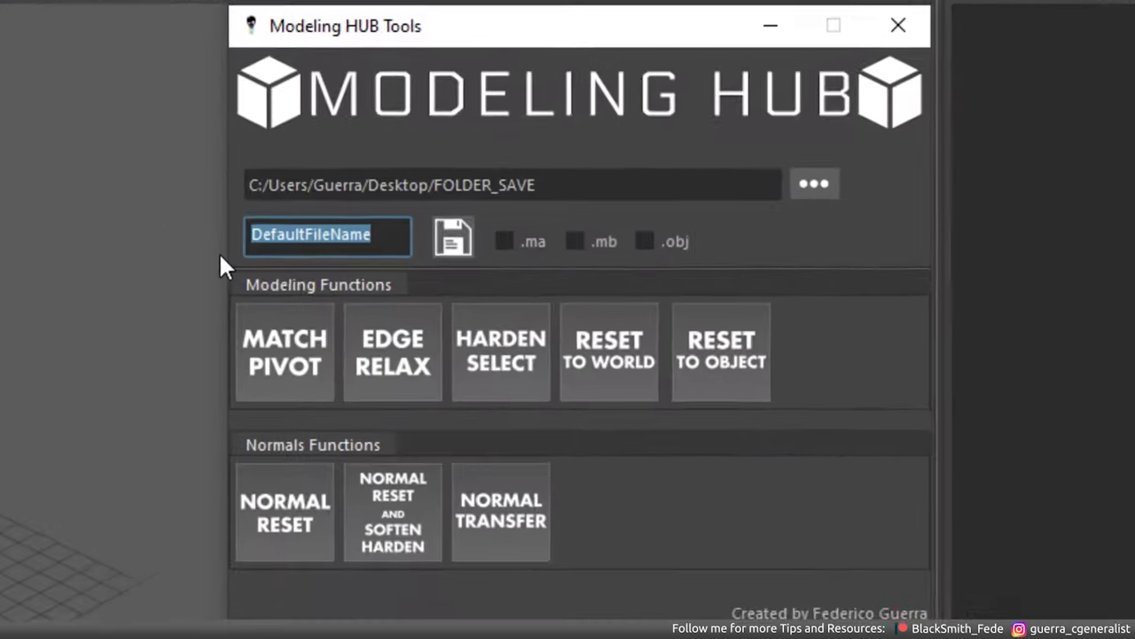
type("Test_Save")
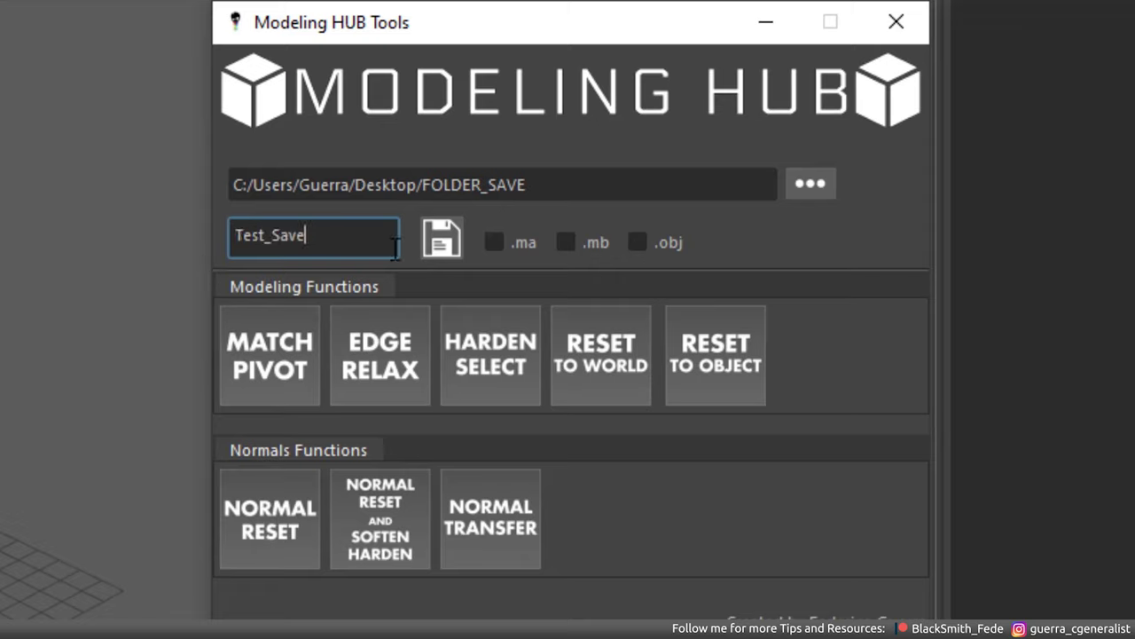
left_click(565, 242)
left_click(638, 243)
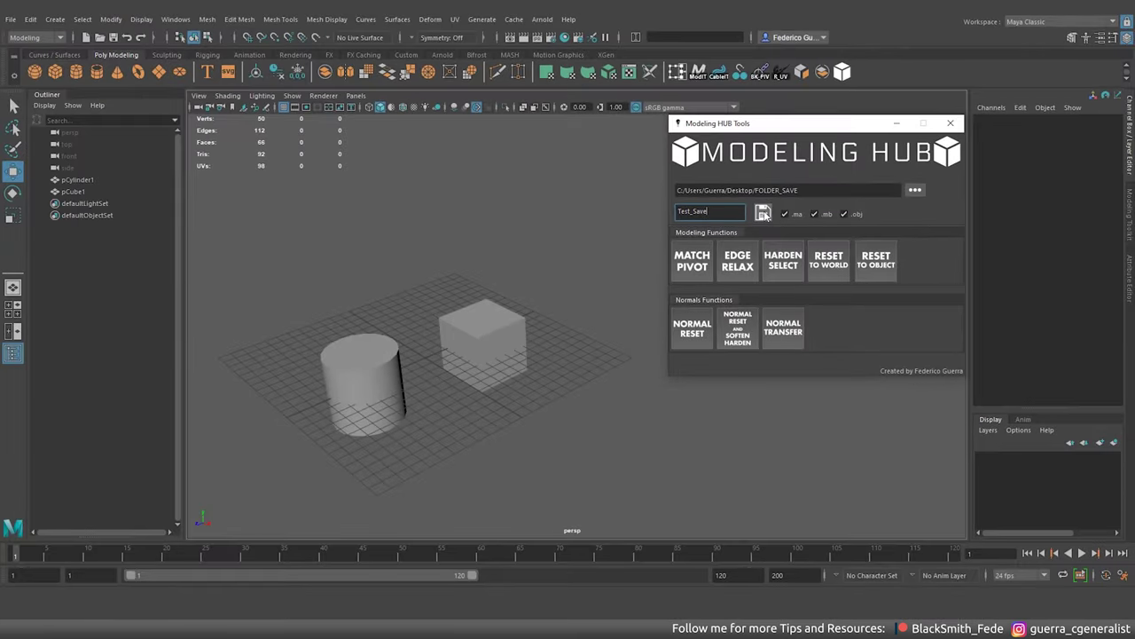
left_click(444, 238)
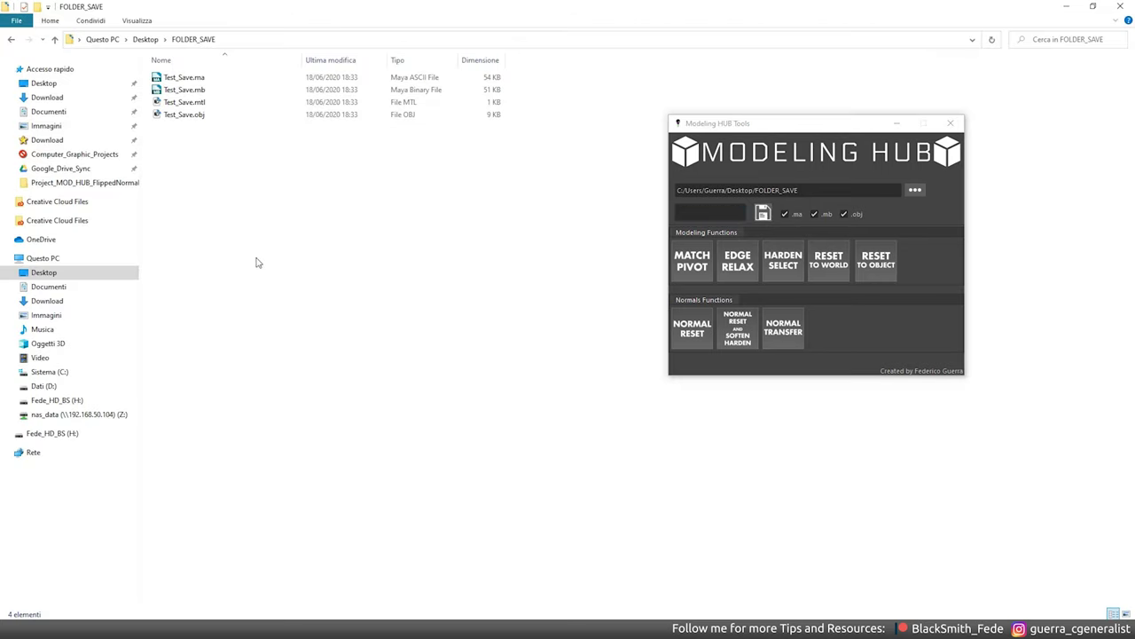
Check the saved Test_Save files in the FOLDER_SAVE window of File Explorer, then return to Maya.
left_click(202, 91)
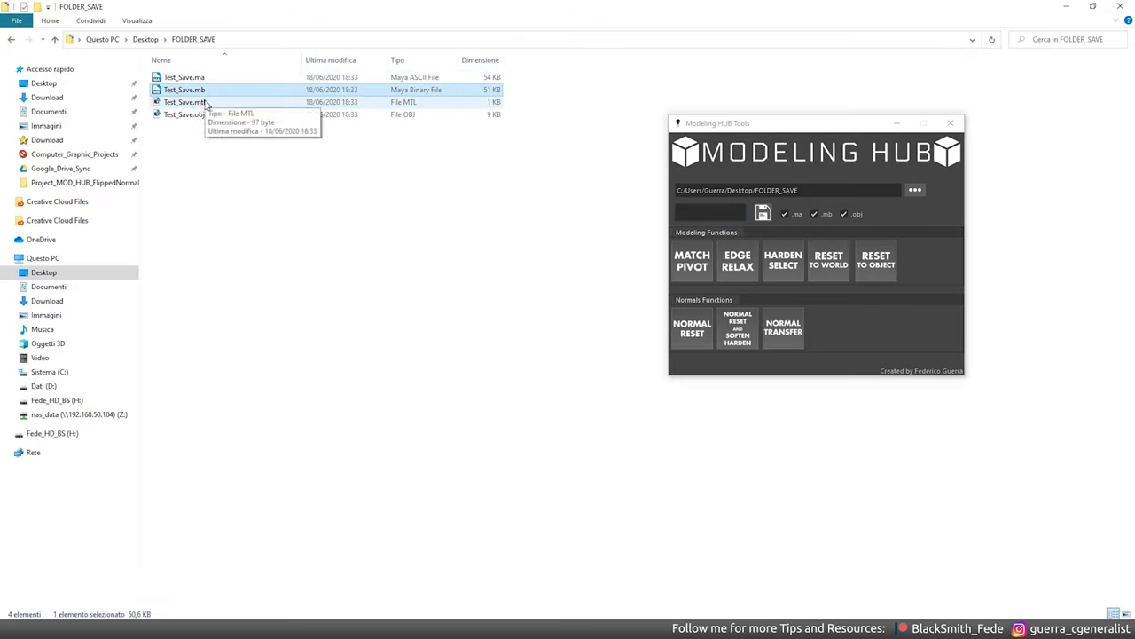
left_click(251, 181)
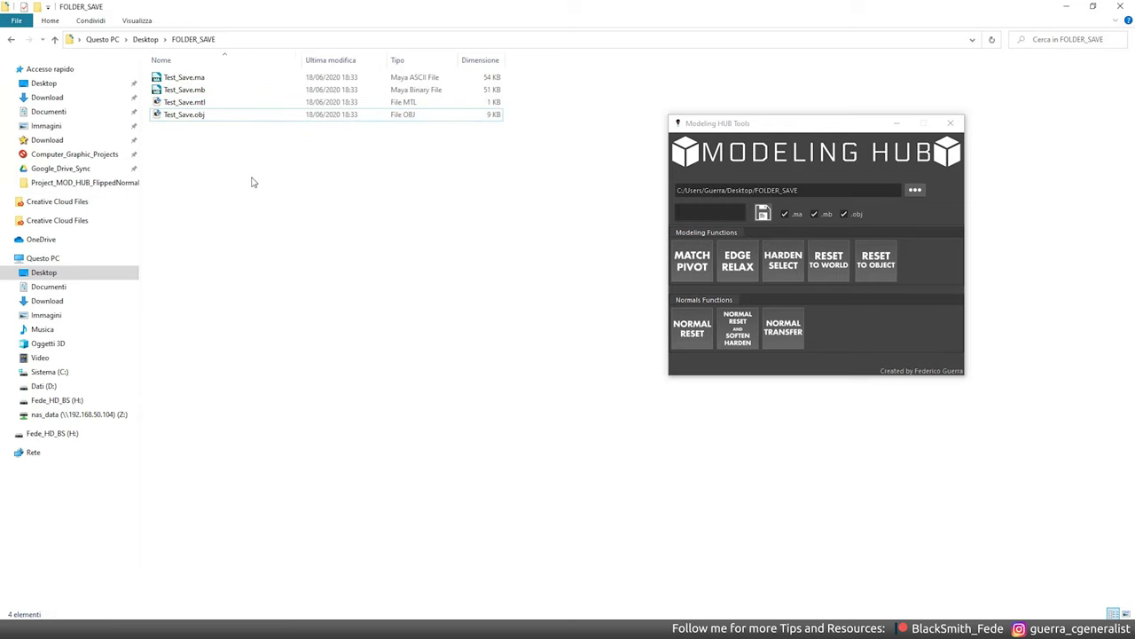
left_click(1066, 7)
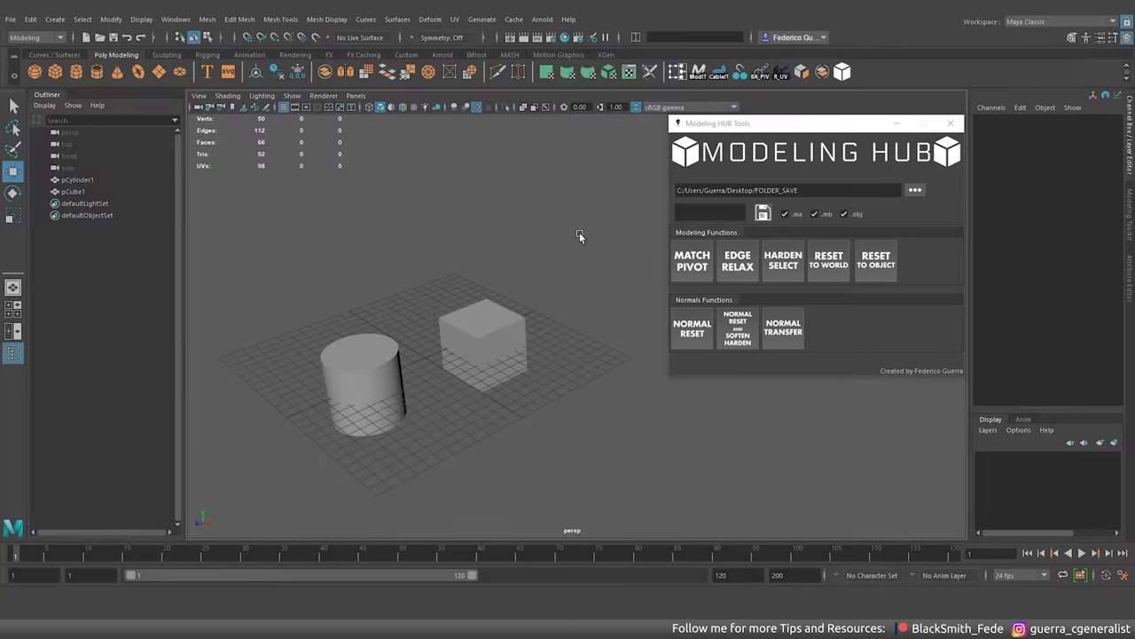
Start a new empty scene.
left_click(12, 19)
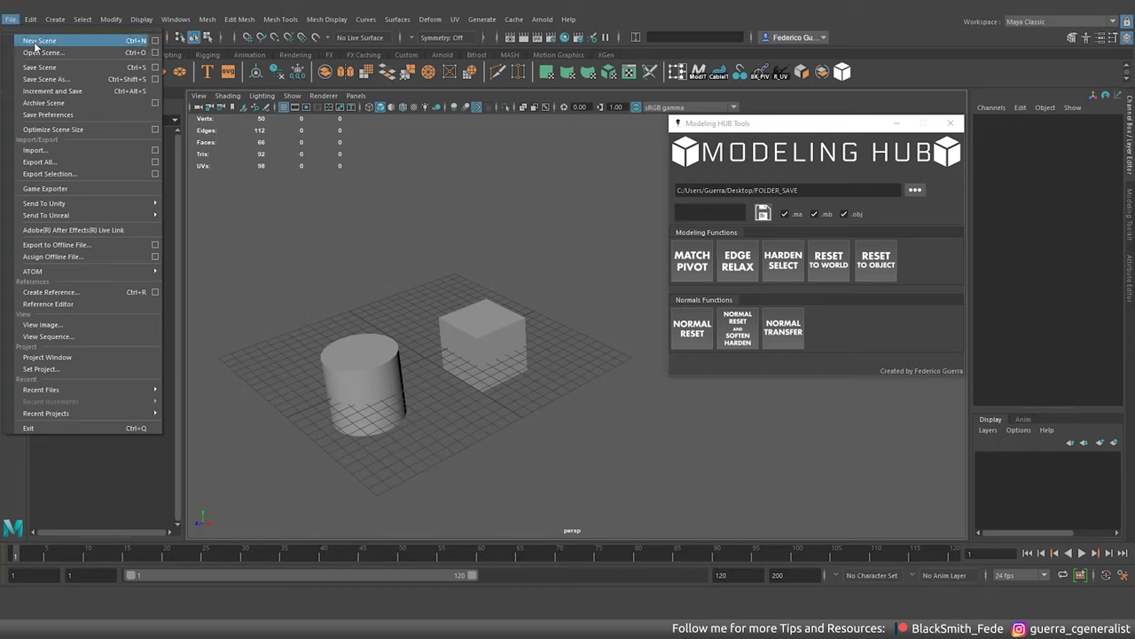
left_click(35, 42)
left_click_drag(322, 205, 354, 274, "alt")
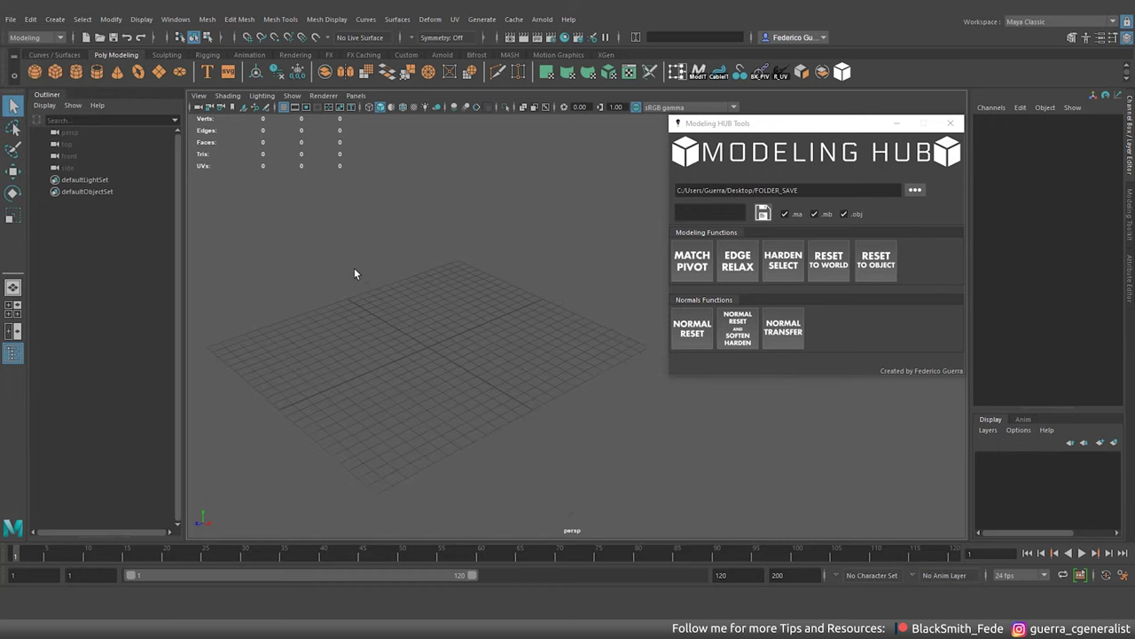
Open Test_Save.ma from the Desktop's FOLDER_SAVE folder, discarding changes to the untitled scene.
left_click(10, 18)
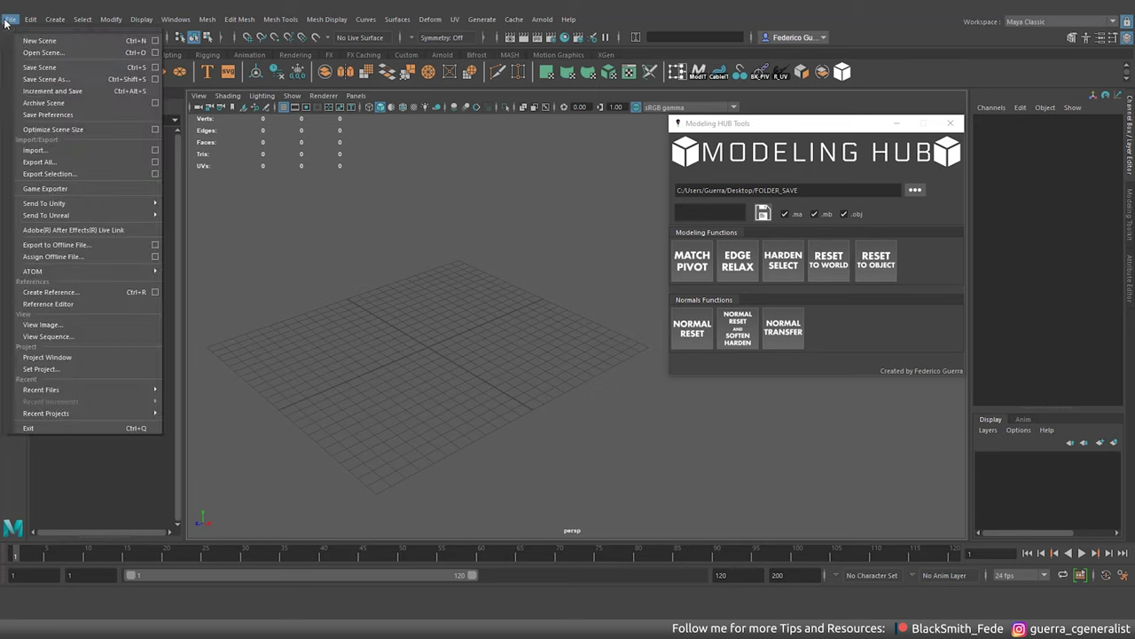
left_click(43, 54)
left_click(188, 143)
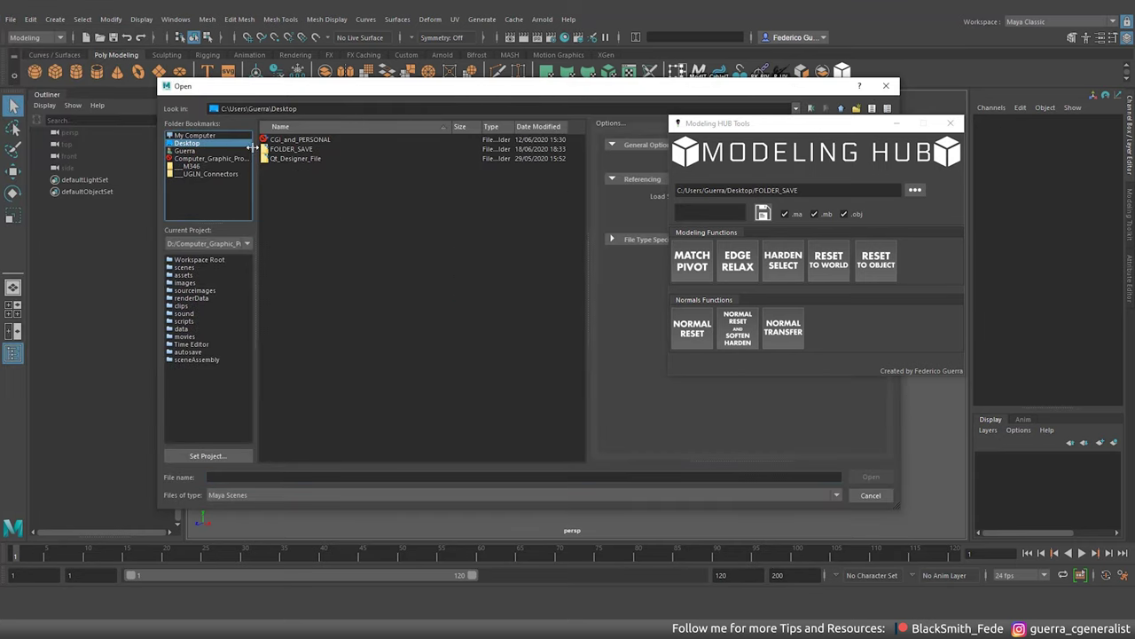
double_click(292, 151)
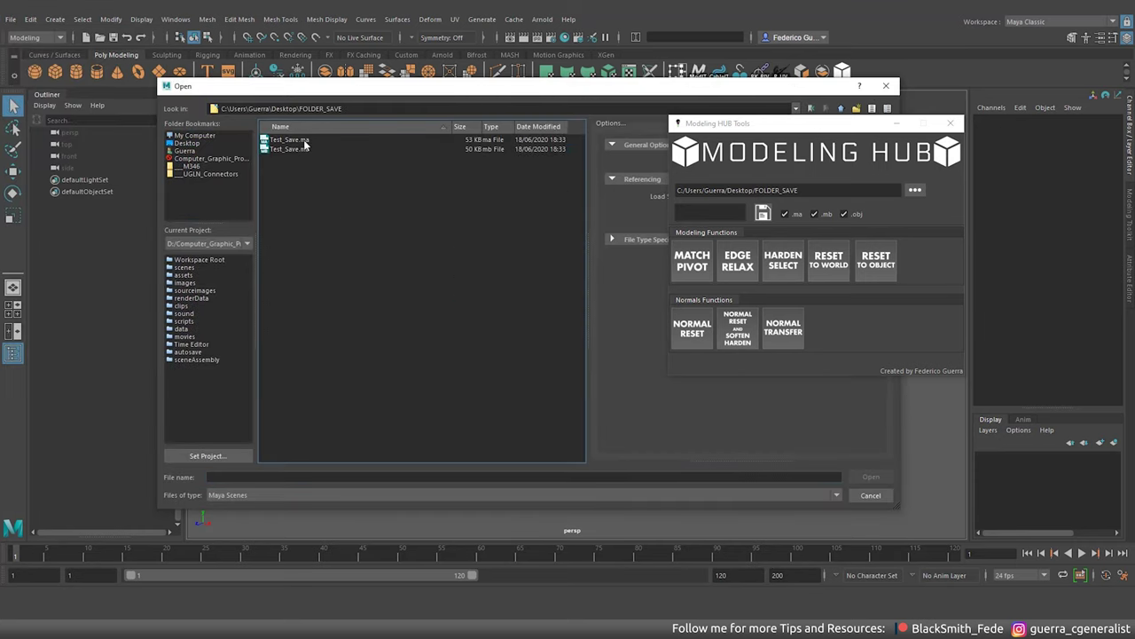
left_click(299, 142)
left_click(871, 477)
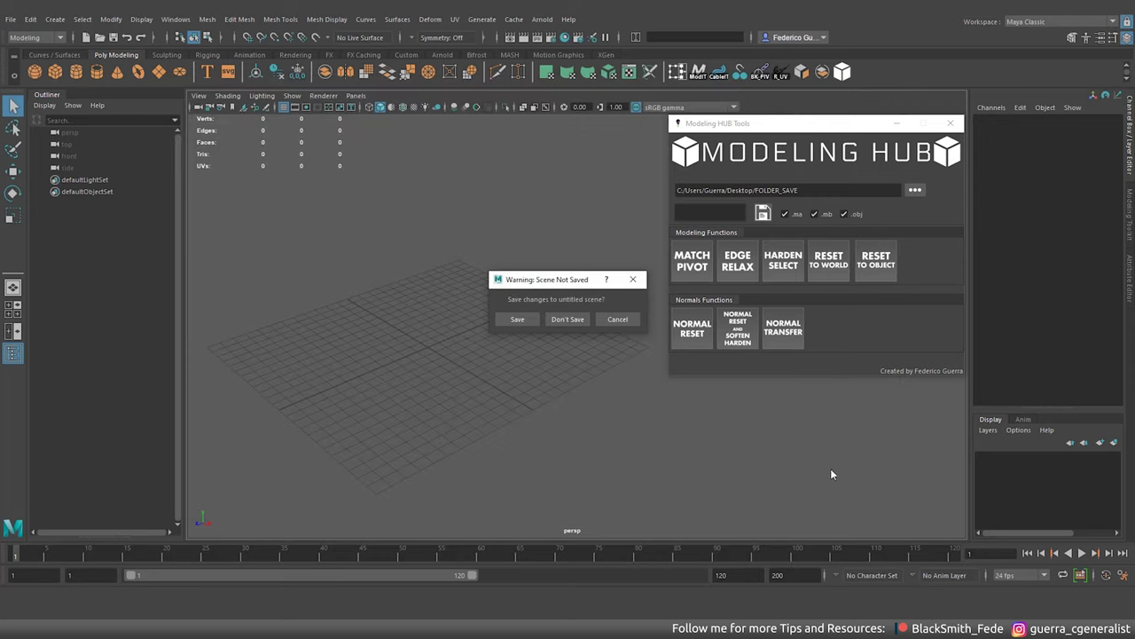
left_click(556, 320)
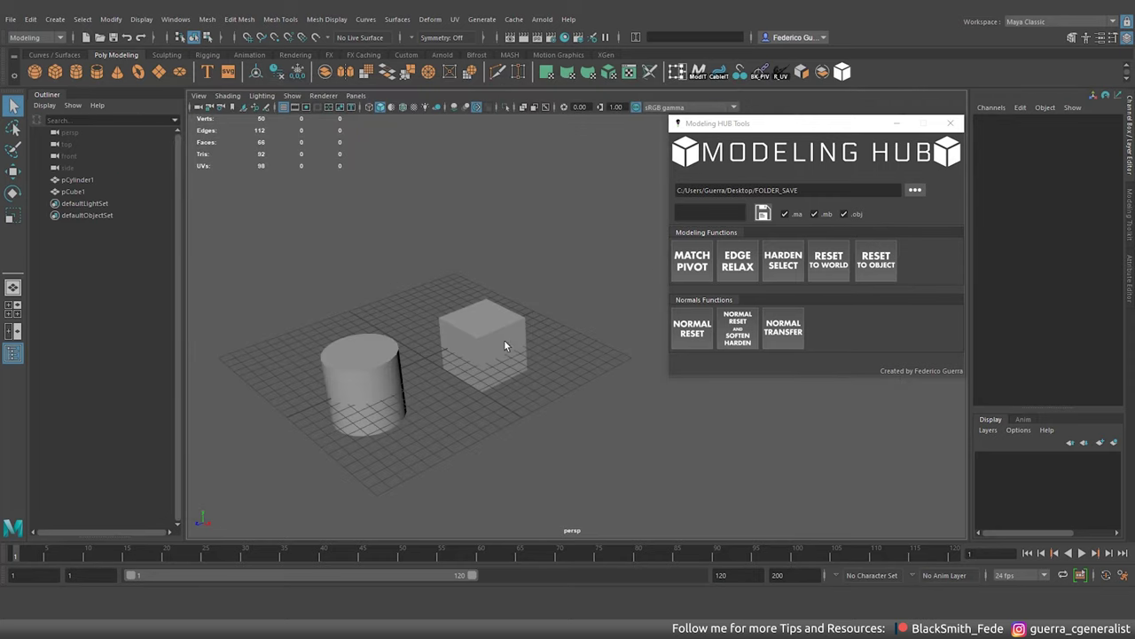
middle_click_drag(504, 341, 529, 352, "alt")
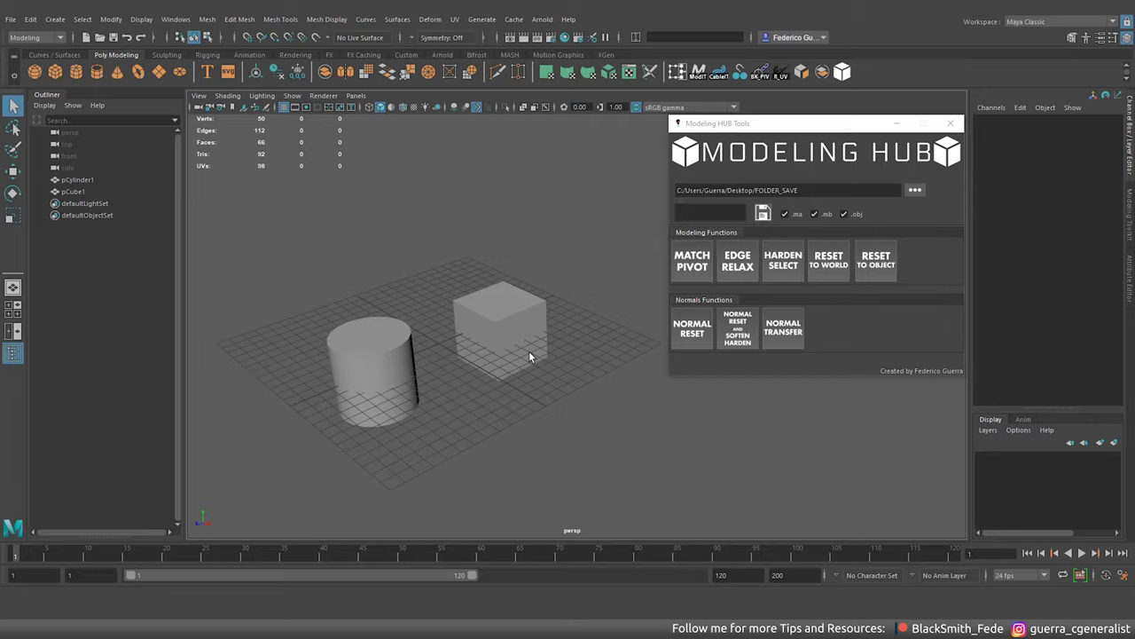